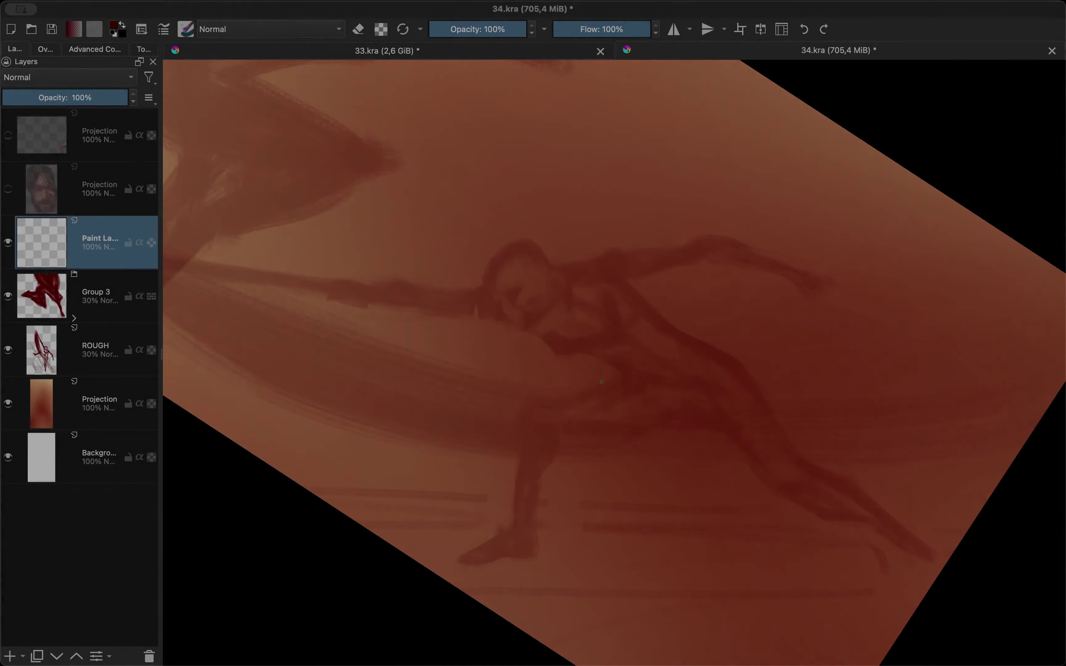
# Ink dark red outlines along the thigh and foot, erasing the sole and toe lines
pyautogui.moveTo(518, 424)
pyautogui.mouseDown()
pyautogui.moveTo(621, 376)
pyautogui.moveTo(673, 423)
pyautogui.moveTo(711, 424)
pyautogui.mouseUp()
pyautogui.moveTo(561, 435); pyautogui.dragTo(517, 425)
pyautogui.press('e')
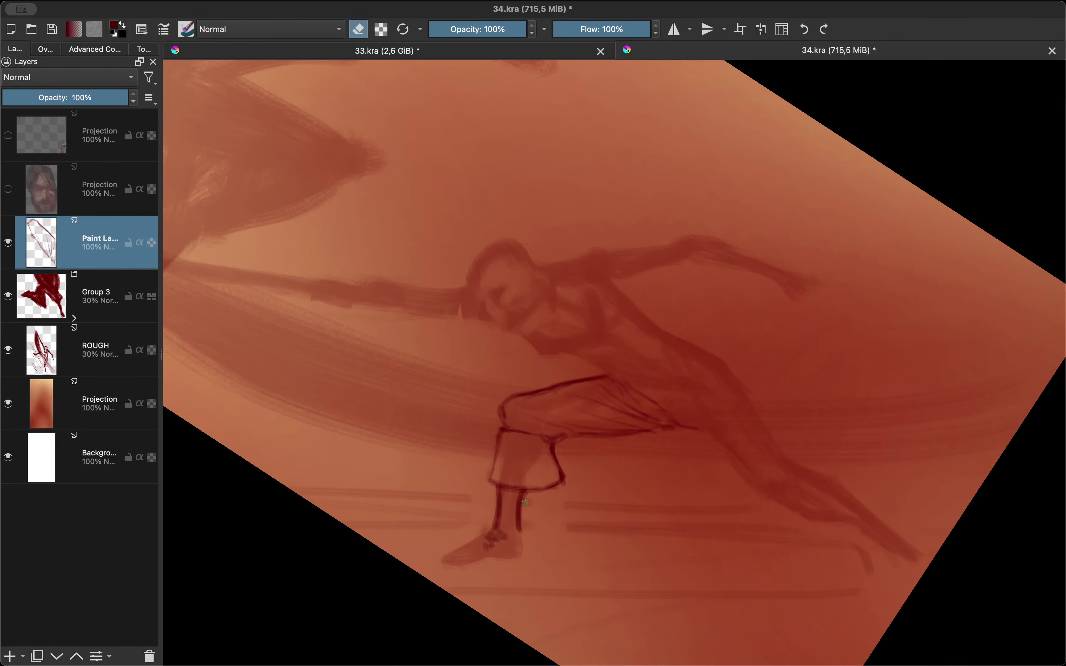
pyautogui.press('e')
pyautogui.moveTo(570, 454); pyautogui.dragTo(522, 480)
pyautogui.moveTo(577, 445)
pyautogui.mouseDown()
pyautogui.moveTo(544, 471)
pyautogui.moveTo(597, 474)
pyautogui.mouseUp()
pyautogui.press('e')
pyautogui.moveTo(556, 463); pyautogui.dragTo(574, 444)
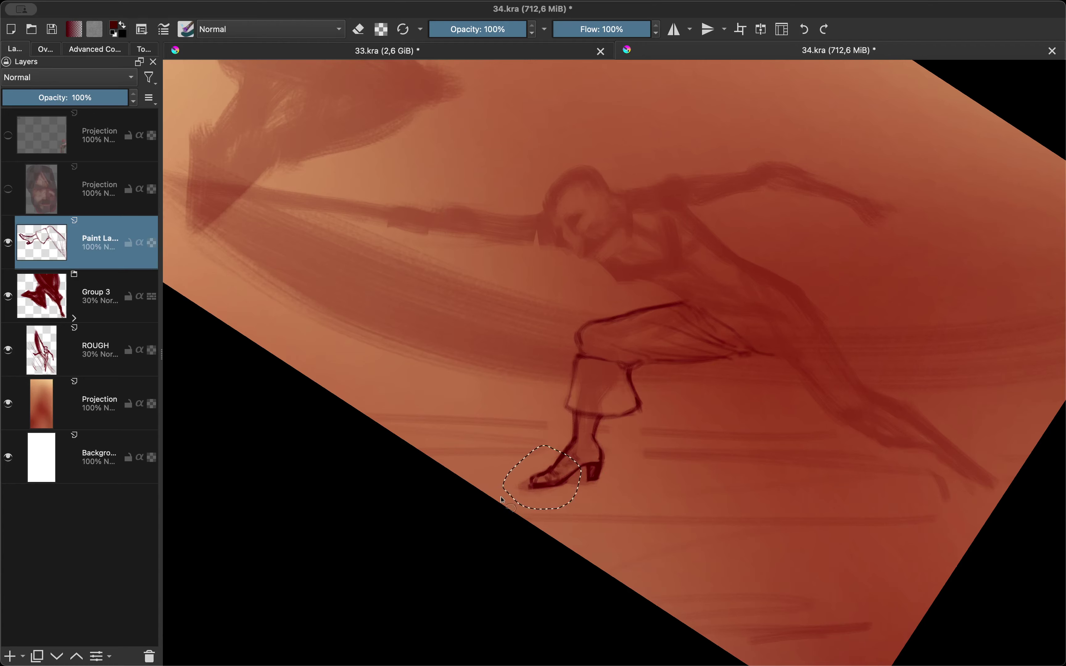
pyautogui.hotkey('ctrl', 'shift', 'a')
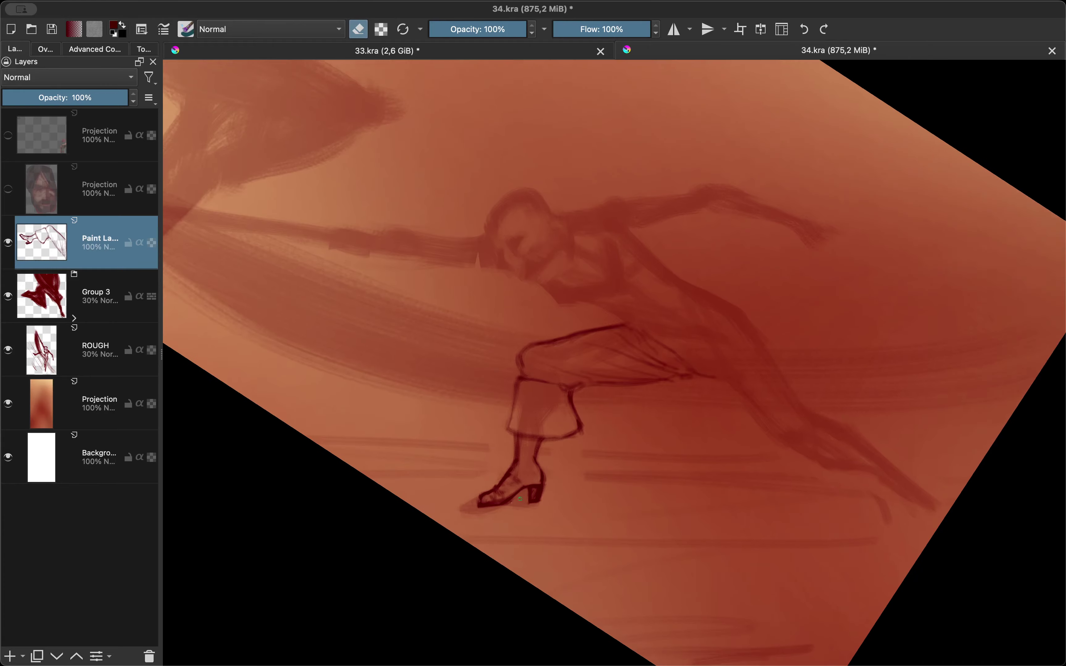
# Outline the back leg down to the bent knee, erasing stray lines around the knee
pyautogui.press('m')
pyautogui.moveTo(594, 404); pyautogui.dragTo(507, 474)
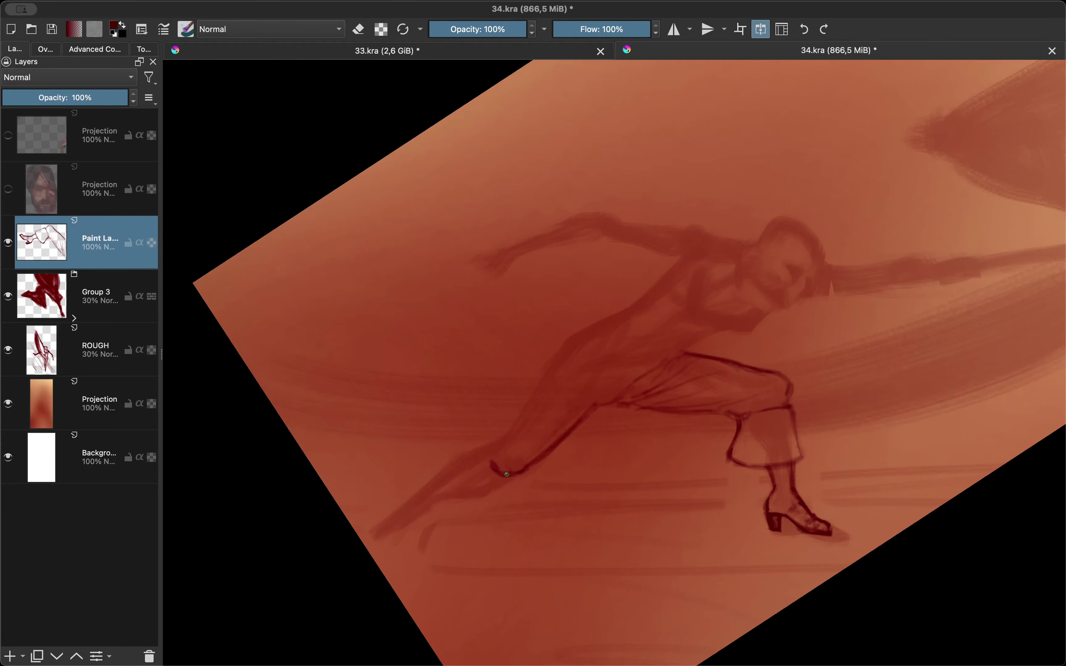
pyautogui.moveTo(623, 315)
pyautogui.mouseDown()
pyautogui.moveTo(483, 460)
pyautogui.moveTo(504, 437)
pyautogui.mouseUp()
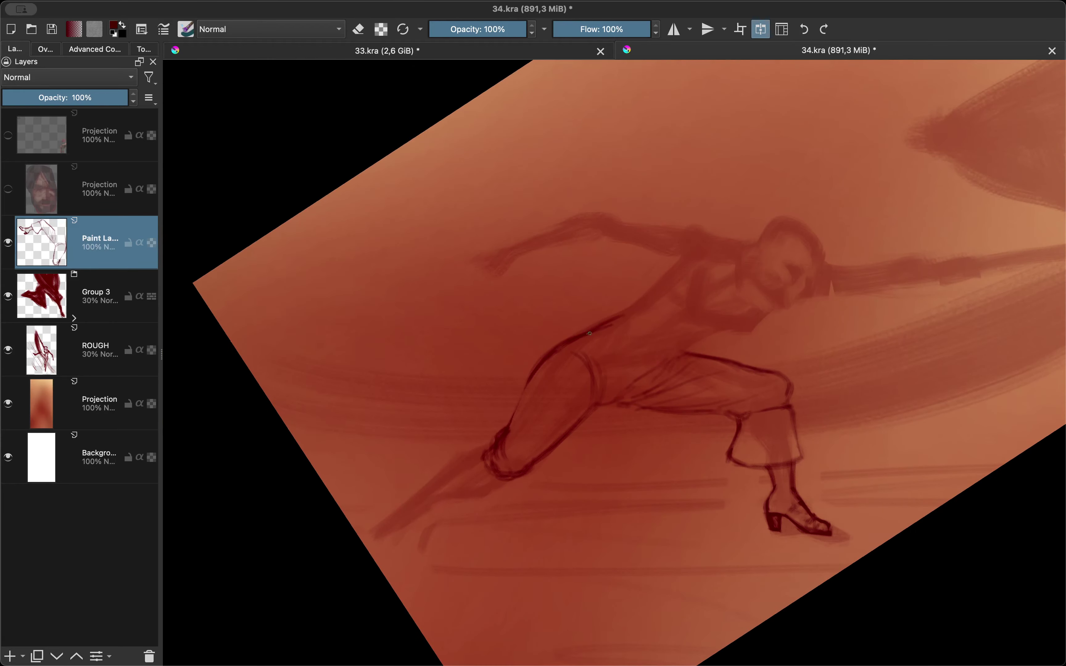
pyautogui.moveTo(583, 345); pyautogui.dragTo(634, 312)
pyautogui.moveTo(549, 443)
pyautogui.mouseDown()
pyautogui.moveTo(538, 418)
pyautogui.moveTo(547, 401)
pyautogui.mouseUp()
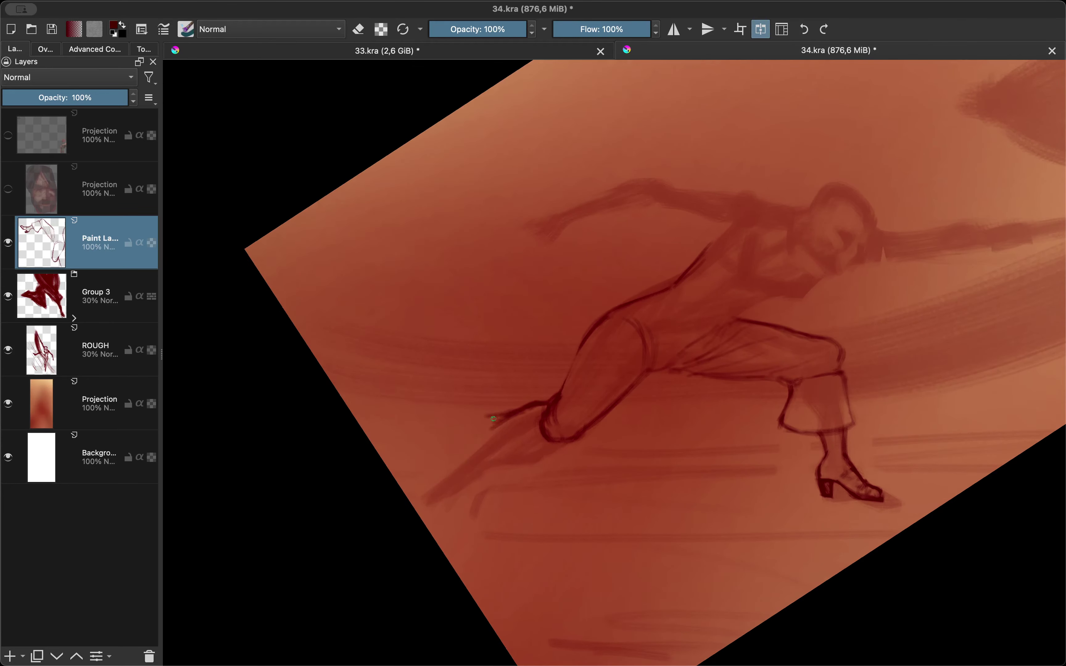
pyautogui.moveTo(493, 454); pyautogui.dragTo(577, 441)
pyautogui.press('e')
pyautogui.moveTo(501, 433); pyautogui.dragTo(600, 441)
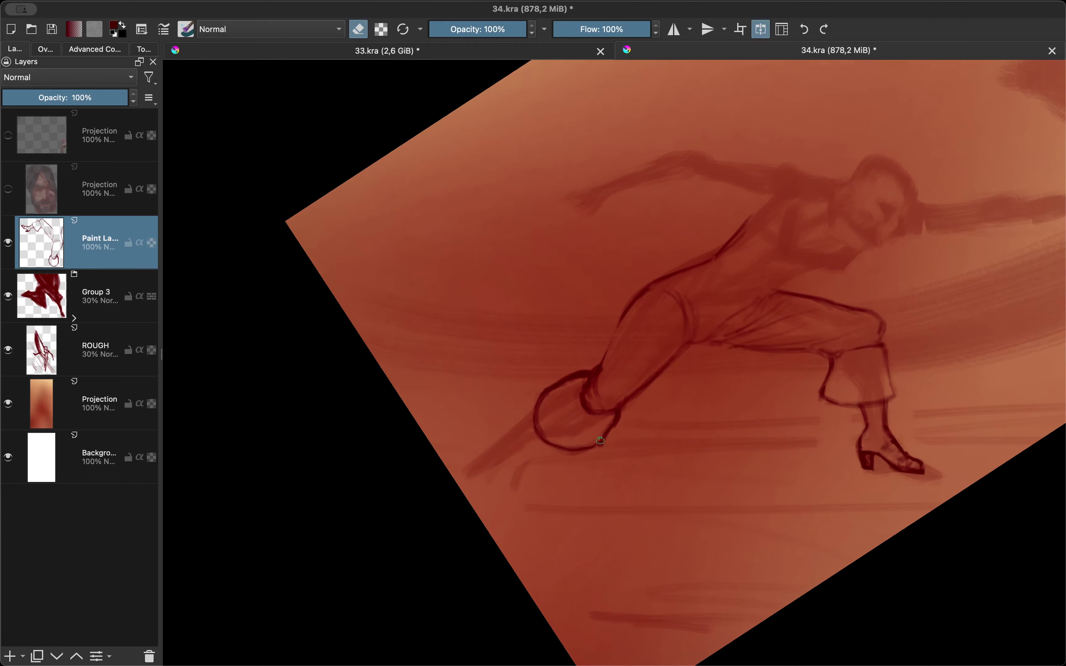
# Rework the forward foot's ankle linework and lighten the dark strokes on the chest
pyautogui.moveTo(533, 440)
pyautogui.mouseDown()
pyautogui.moveTo(578, 423)
pyautogui.moveTo(613, 384)
pyautogui.mouseUp()
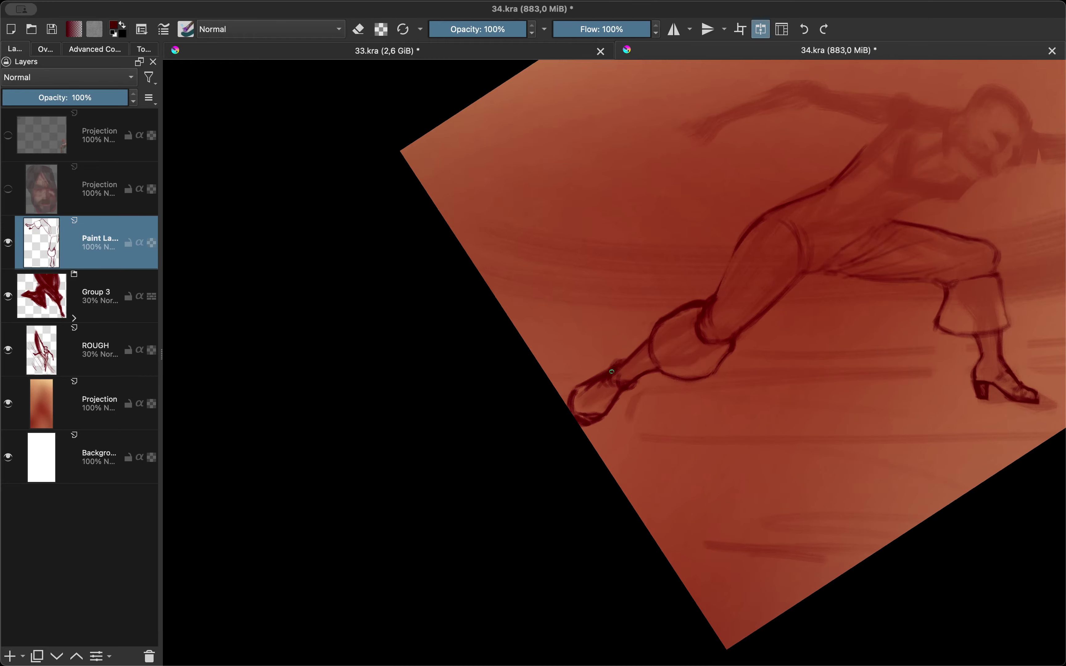
pyautogui.moveTo(631, 386); pyautogui.dragTo(646, 372)
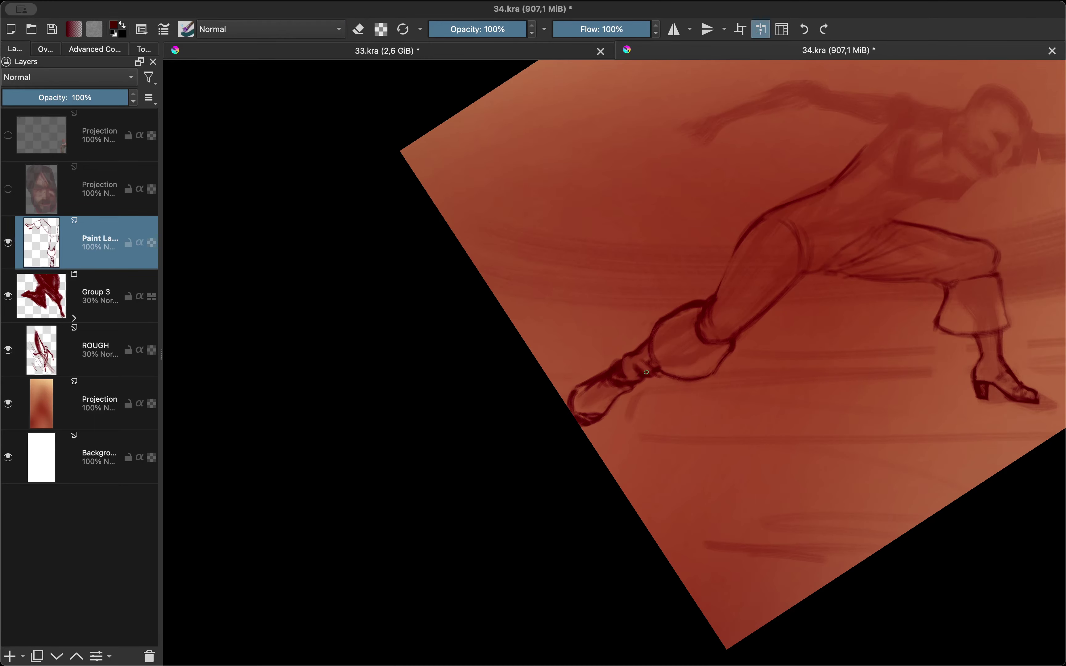
pyautogui.hscroll(5, 611, 366)
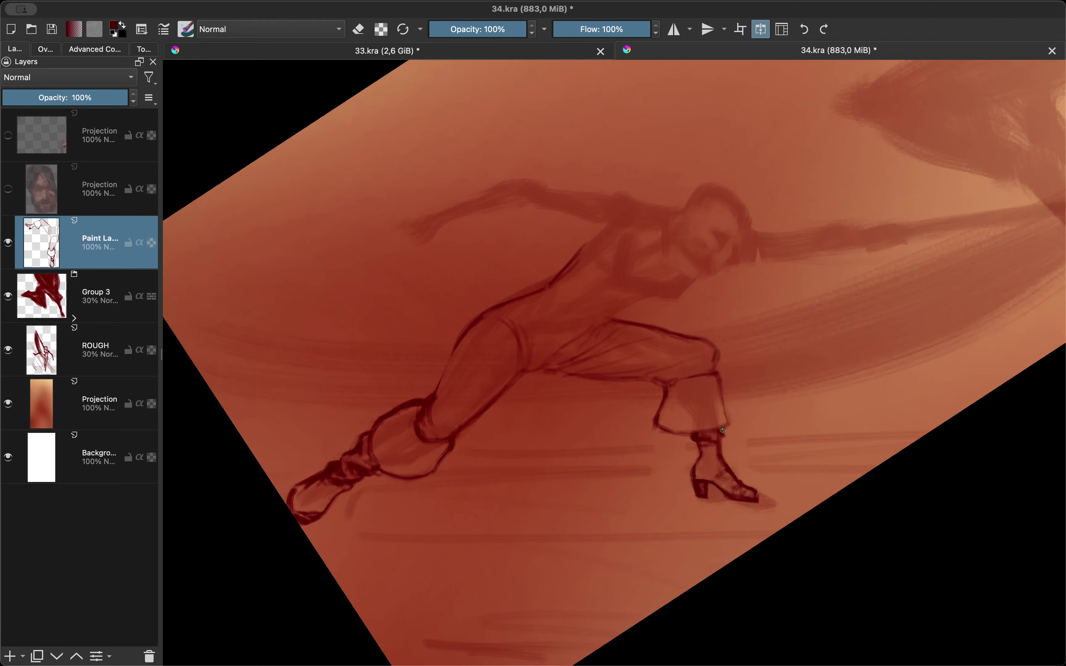
pyautogui.hscroll(-3, 703, 452)
pyautogui.hscroll(-2, 557, 485)
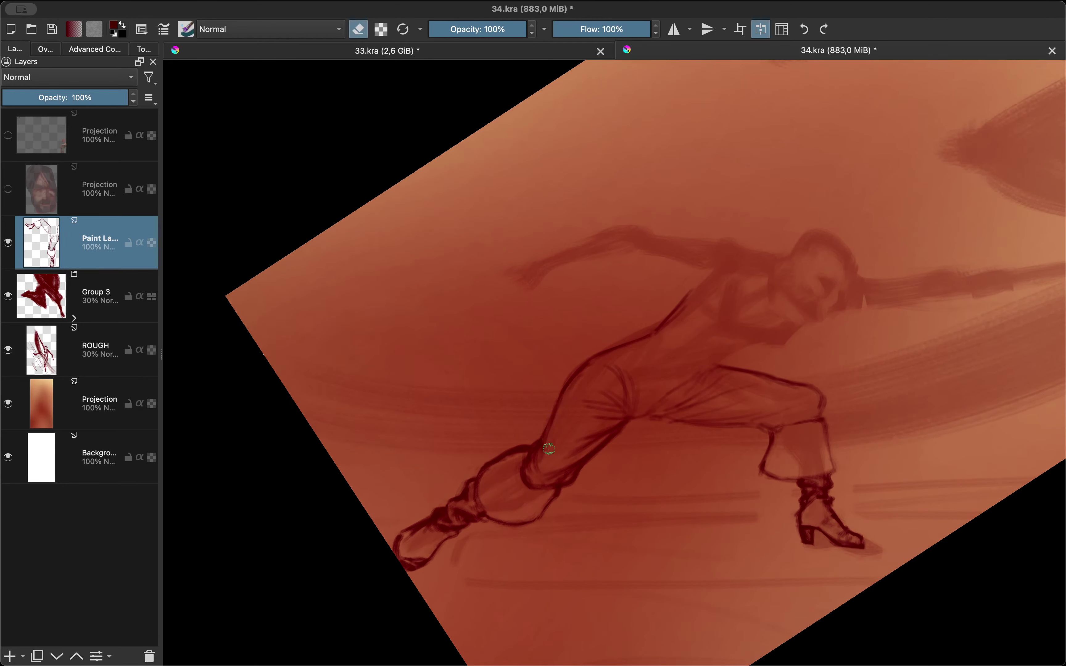
pyautogui.hscroll(4, 549, 449)
pyautogui.press('e')
pyautogui.scroll(-5, 568, 413)
pyautogui.scroll(6, 672, 352)
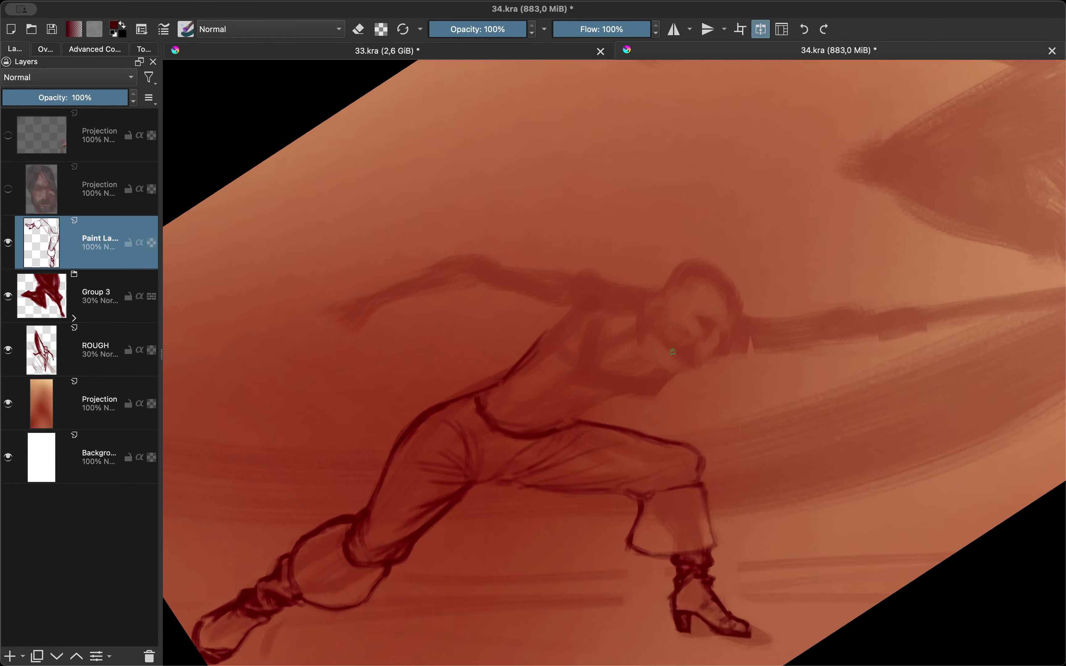
pyautogui.moveTo(576, 388); pyautogui.dragTo(661, 366)
# Outline the shoulder, puffed sleeve and upper arm, checking them in mirrored view
pyautogui.scroll(-2, 586, 384)
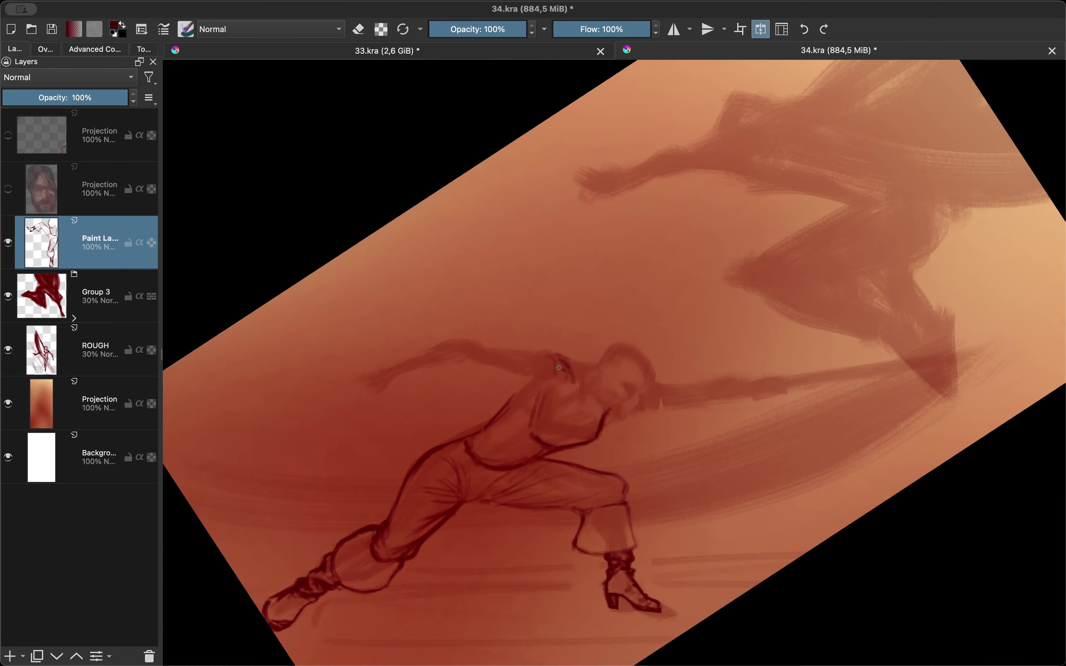
pyautogui.hscroll(-3, 590, 391)
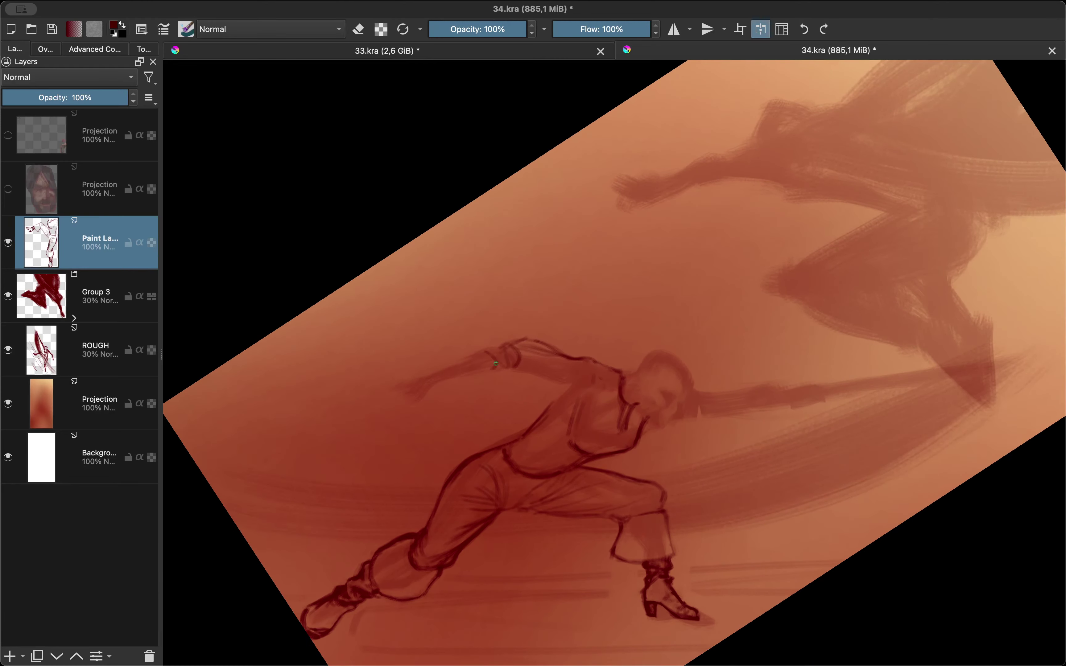
pyautogui.moveTo(554, 353)
pyautogui.mouseDown()
pyautogui.moveTo(592, 384)
pyautogui.moveTo(573, 365)
pyautogui.mouseUp()
pyautogui.press('m')
pyautogui.moveTo(643, 346); pyautogui.dragTo(565, 377)
pyautogui.moveTo(638, 313); pyautogui.dragTo(581, 338)
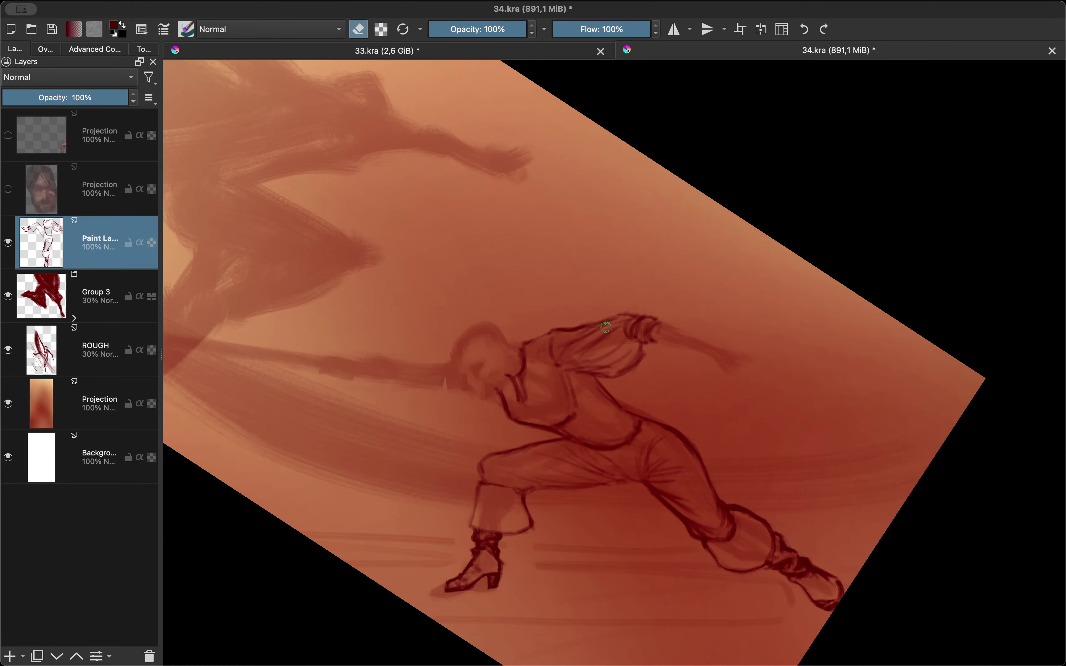
pyautogui.press('m')
pyautogui.press('e')
pyautogui.moveTo(610, 295); pyautogui.dragTo(571, 343)
pyautogui.press('e')
pyautogui.moveTo(613, 300); pyautogui.dragTo(590, 318)
pyautogui.press('e')
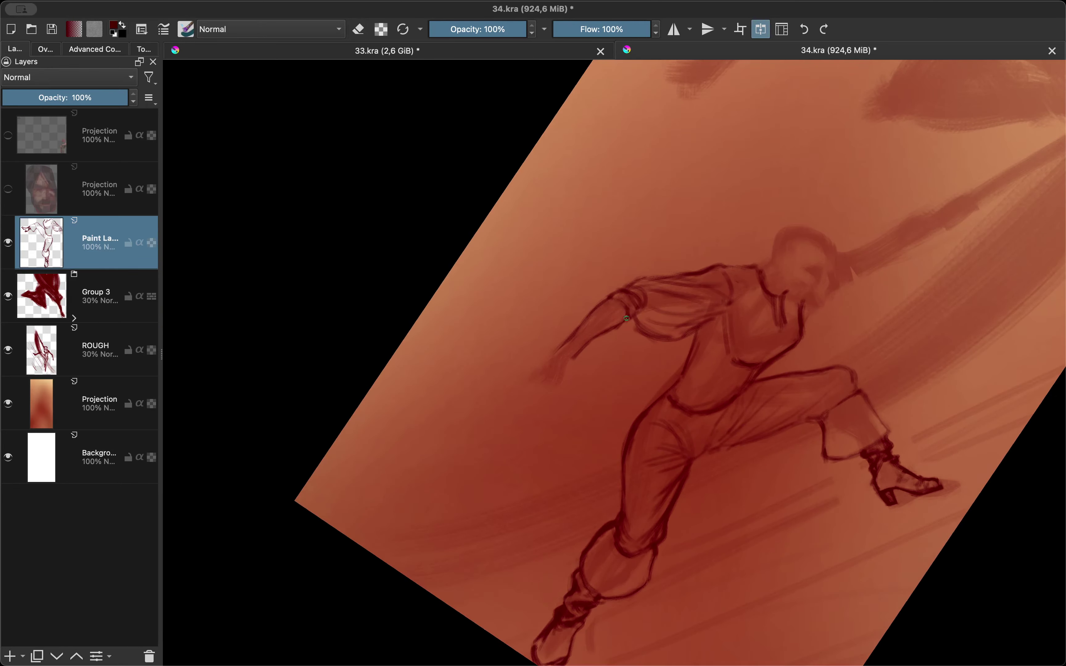
# Line the spread-fingered hand, erasing a little around the fingers
pyautogui.press('e')
pyautogui.moveTo(569, 369)
pyautogui.mouseDown()
pyautogui.moveTo(623, 325)
pyautogui.moveTo(558, 329)
pyautogui.moveTo(603, 339)
pyautogui.mouseUp()
pyautogui.press('e')
pyautogui.press('e')
pyautogui.press('m')
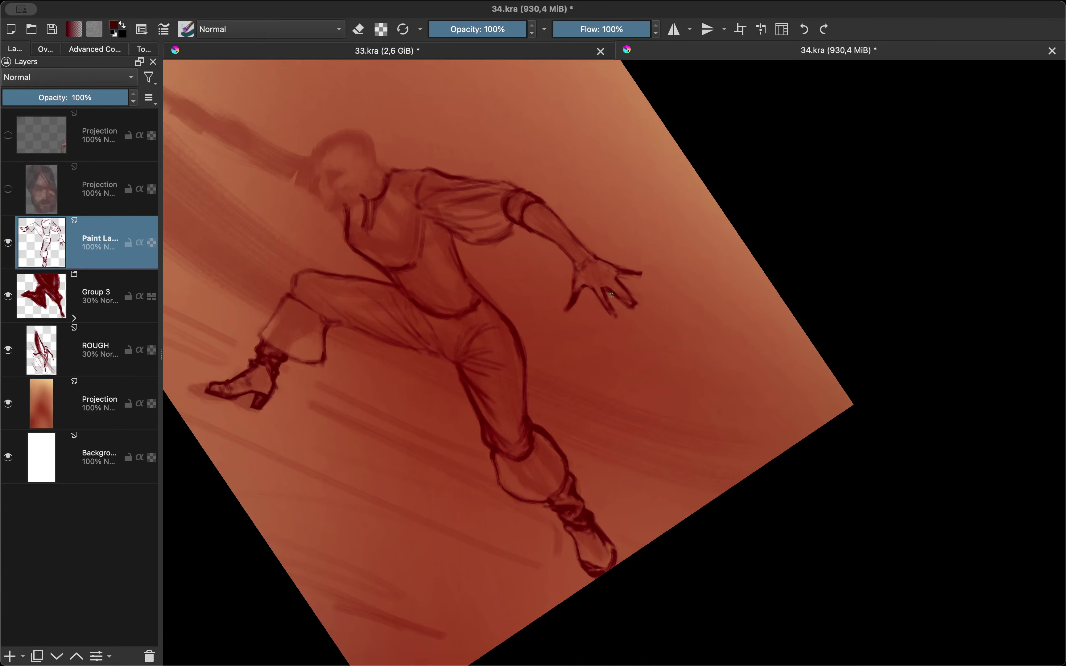
pyautogui.press('m')
pyautogui.moveTo(566, 311); pyautogui.dragTo(545, 280)
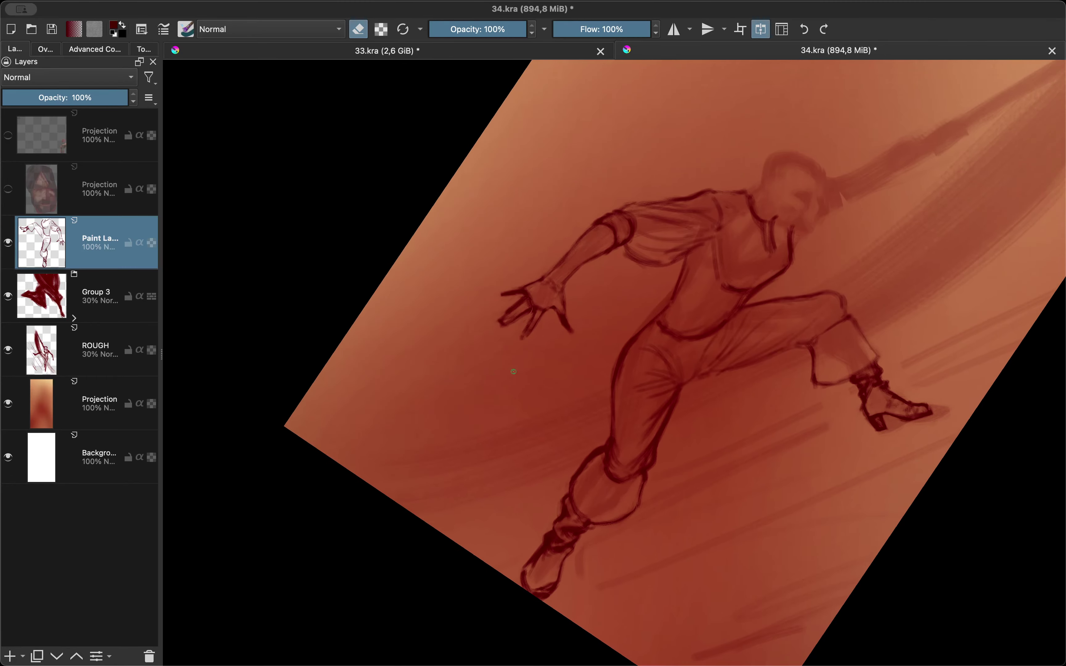
pyautogui.scroll(5, 551, 317)
pyautogui.hscroll(10, 551, 317)
pyautogui.press('e')
pyautogui.scroll(2, 577, 355)
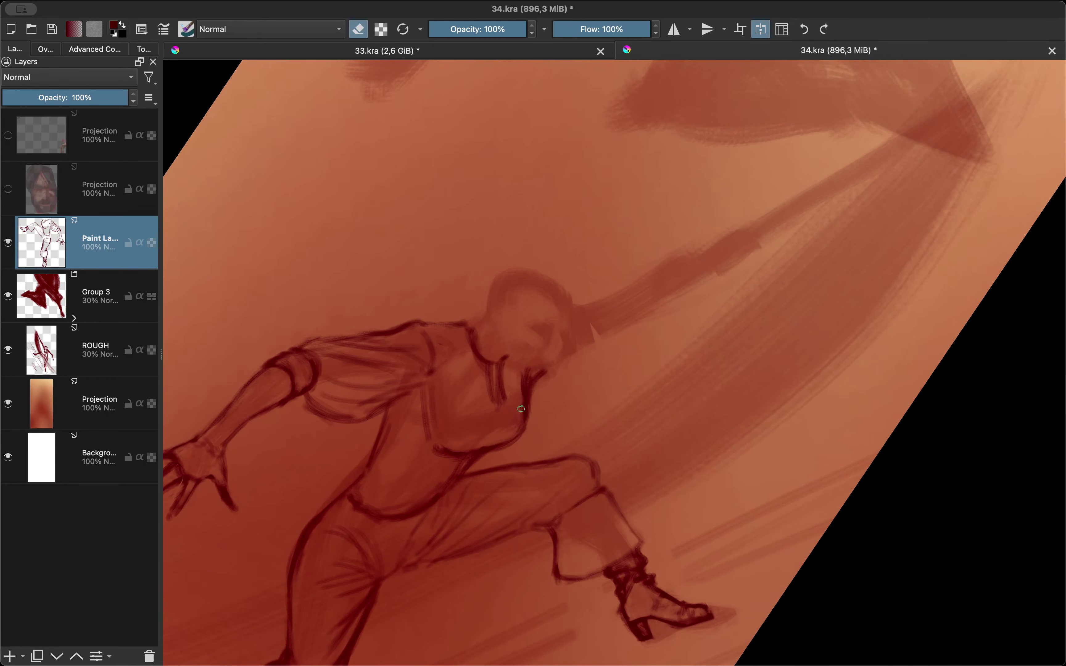
# Draw the outstretched arm as a long curved line reaching toward the upper right
pyautogui.moveTo(549, 368); pyautogui.dragTo(691, 319)
pyautogui.scroll(-1, 600, 303)
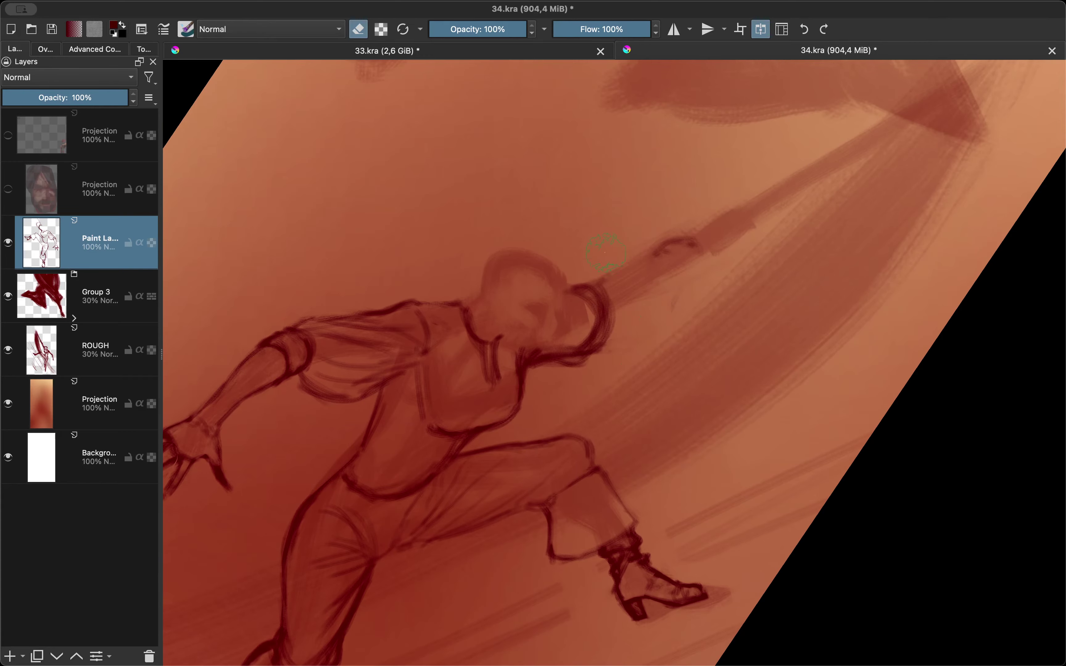
pyautogui.hotkey('ctrl', 'z')
pyautogui.moveTo(529, 359)
pyautogui.mouseDown()
pyautogui.moveTo(599, 282)
pyautogui.moveTo(696, 234)
pyautogui.mouseUp()
pyautogui.press('e')
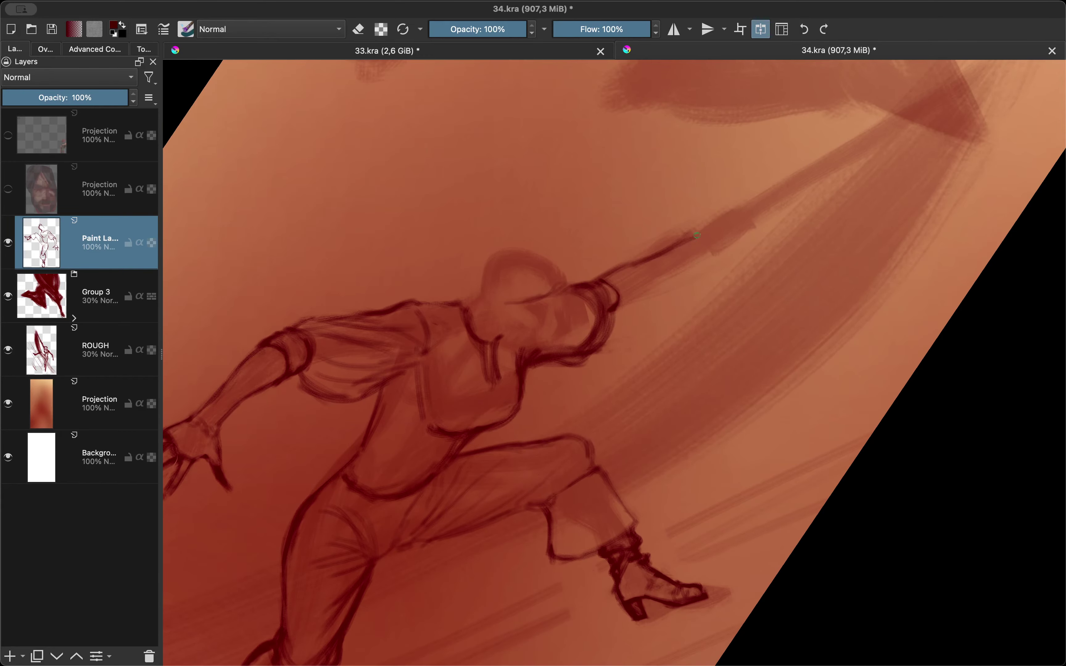
pyautogui.scroll(2, 619, 326)
pyautogui.moveTo(608, 291); pyautogui.dragTo(634, 302)
# Paint the blade reaching toward the leaper, with a dark hatched slash beneath it
pyautogui.scroll(4, 634, 302)
pyautogui.moveTo(568, 379); pyautogui.dragTo(828, 227)
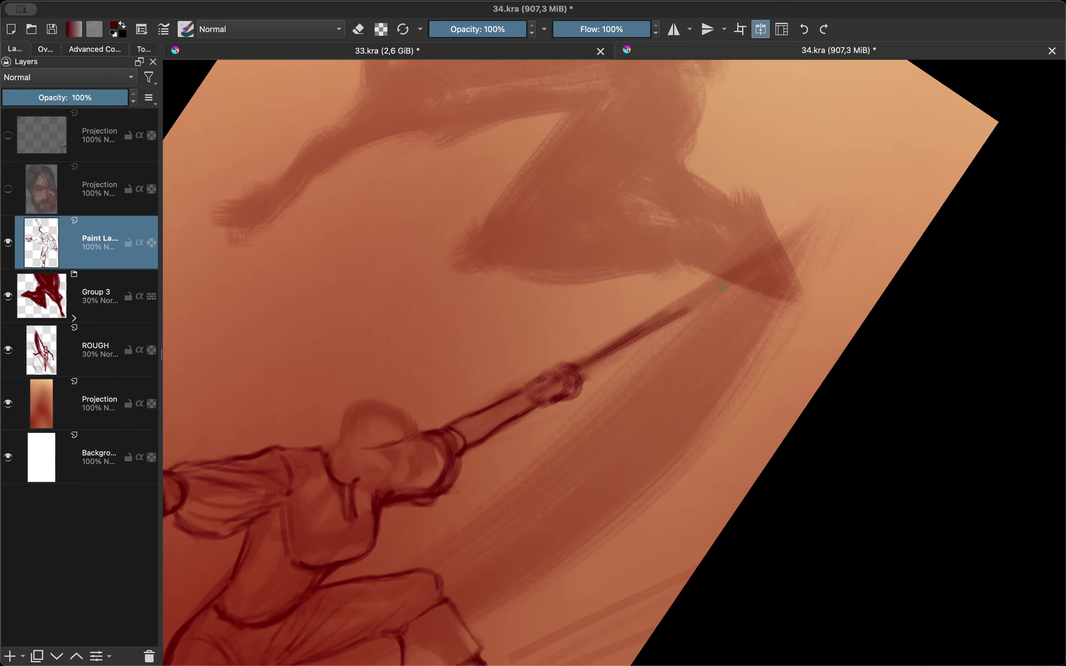
pyautogui.moveTo(661, 374); pyautogui.dragTo(820, 247)
pyautogui.moveTo(608, 423)
pyautogui.mouseDown()
pyautogui.moveTo(829, 241)
pyautogui.moveTo(573, 436)
pyautogui.mouseUp()
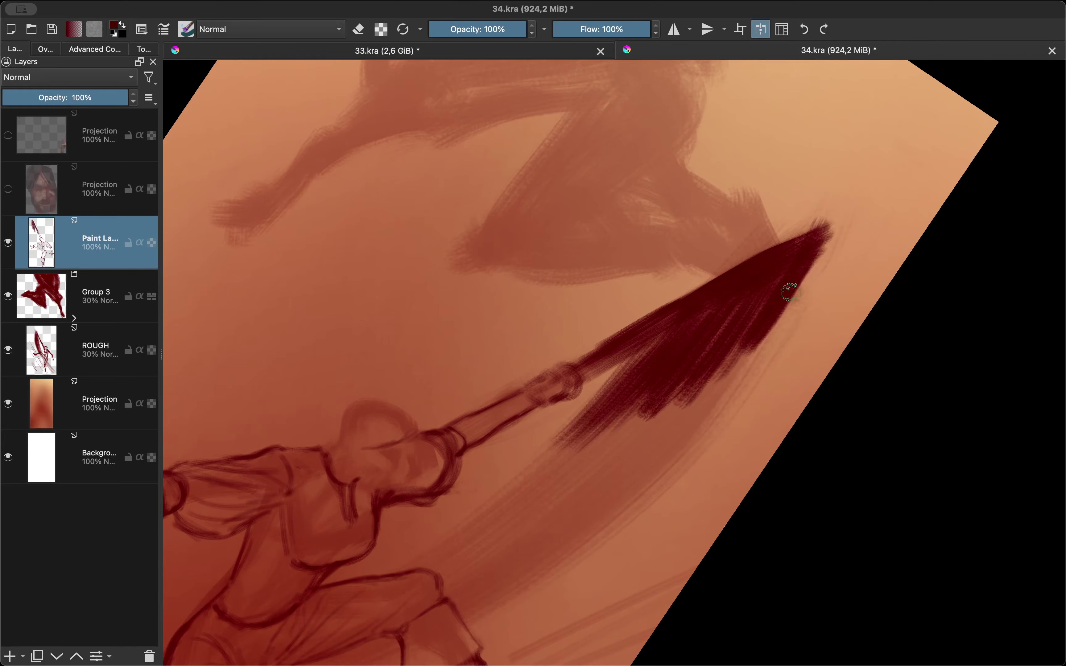
pyautogui.scroll(3, 789, 291)
pyautogui.moveTo(705, 335); pyautogui.dragTo(573, 436)
pyautogui.scroll(-2, 729, 399)
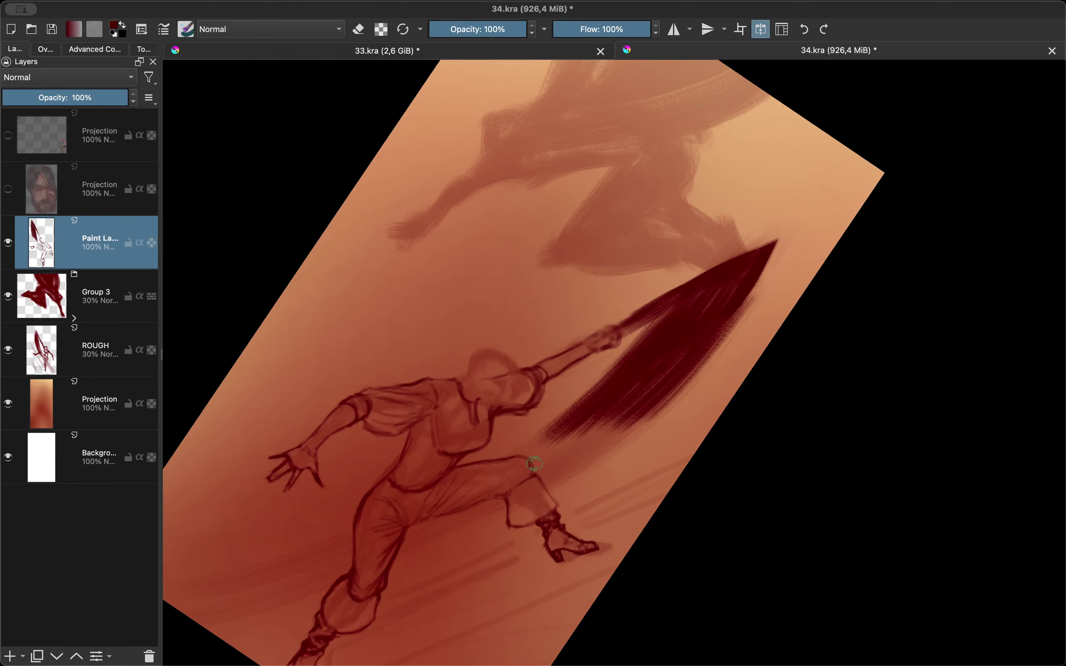
pyautogui.scroll(5, 730, 399)
pyautogui.moveTo(608, 296)
pyautogui.mouseDown()
pyautogui.moveTo(568, 362)
pyautogui.moveTo(558, 288)
pyautogui.moveTo(632, 309)
pyautogui.mouseUp()
# Outline the bald head, ear and chin, comparing them in mirrored view
pyautogui.press('e')
pyautogui.press('e')
pyautogui.moveTo(552, 278); pyautogui.dragTo(551, 305)
pyautogui.moveTo(569, 361); pyautogui.dragTo(555, 344)
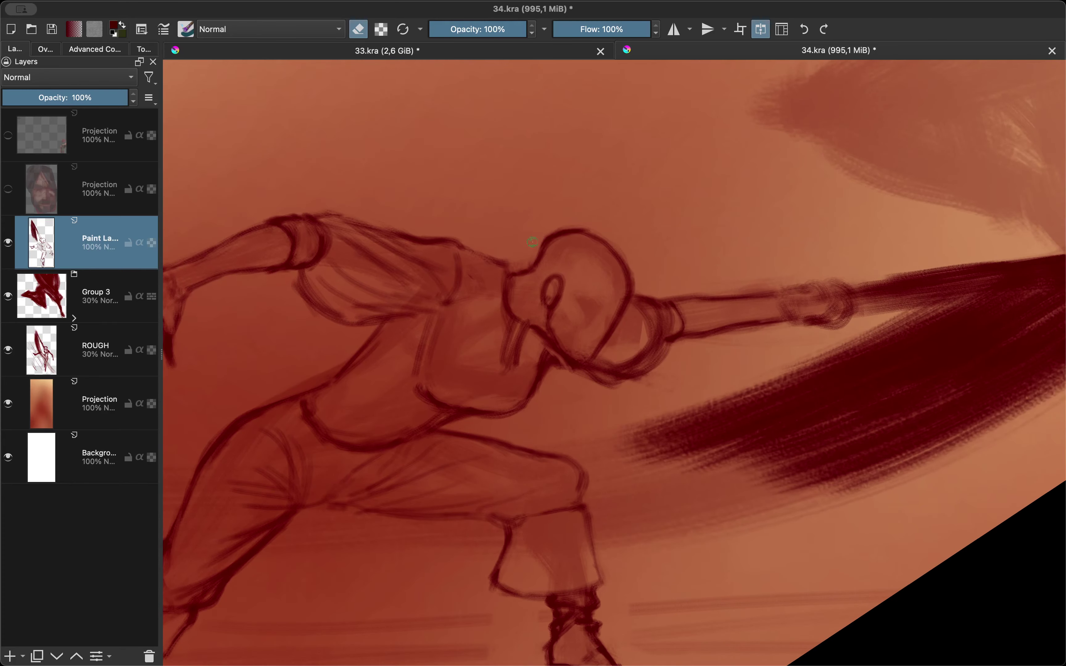
pyautogui.press('m')
pyautogui.press('m')
pyautogui.press('e')
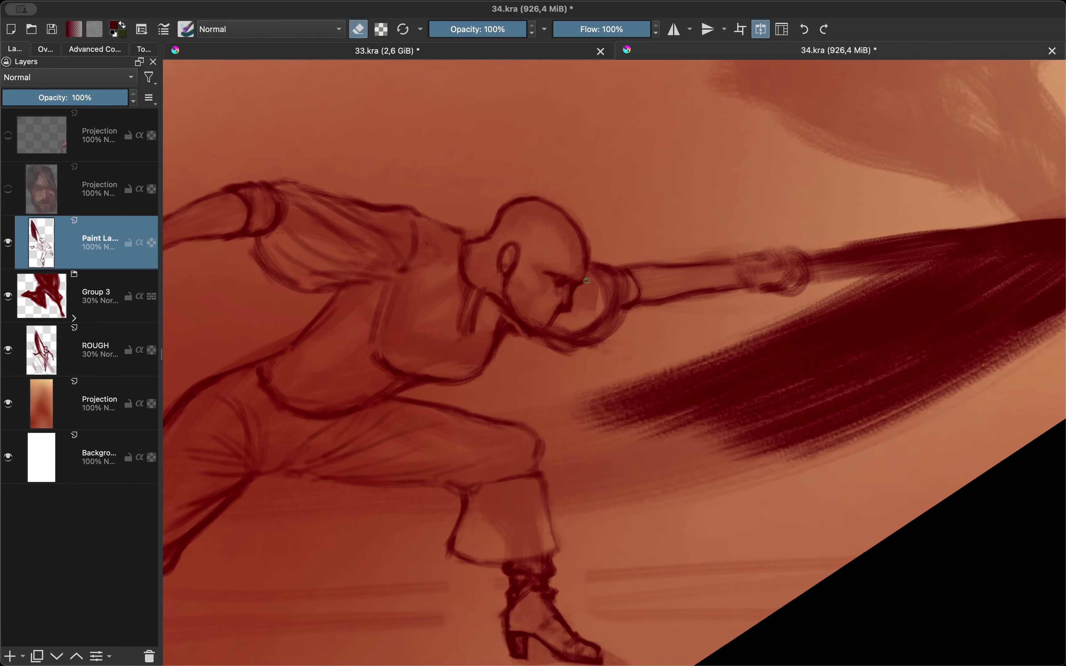
pyautogui.press('e')
pyautogui.press('m')
pyautogui.press('m')
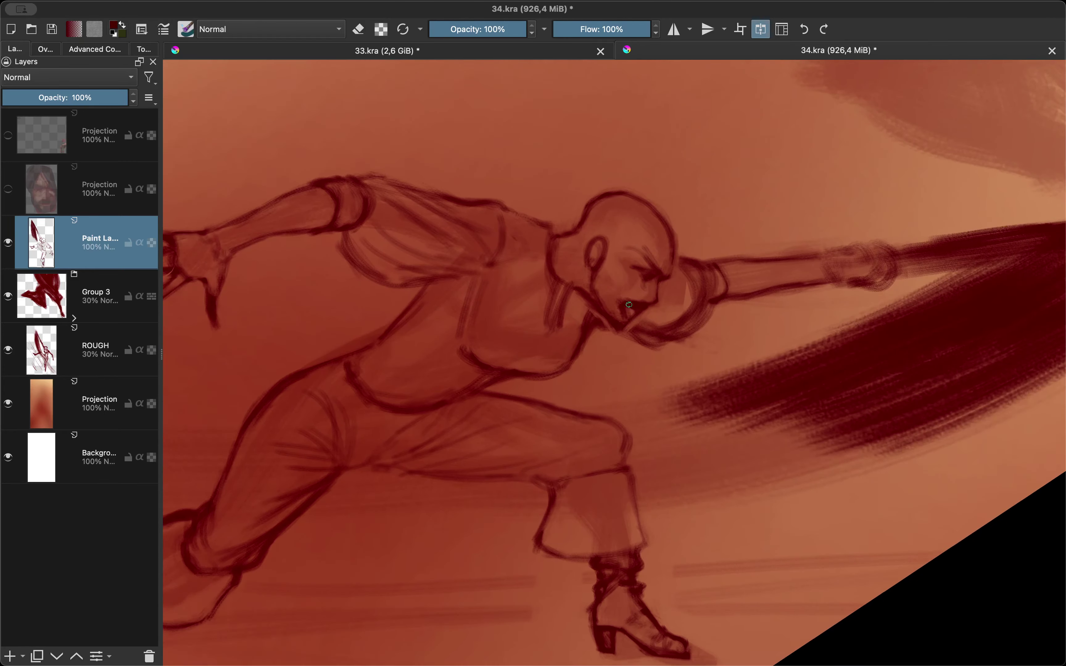
pyautogui.scroll(-5, 538, 246)
pyautogui.press('m')
pyautogui.scroll(8, 533, 243)
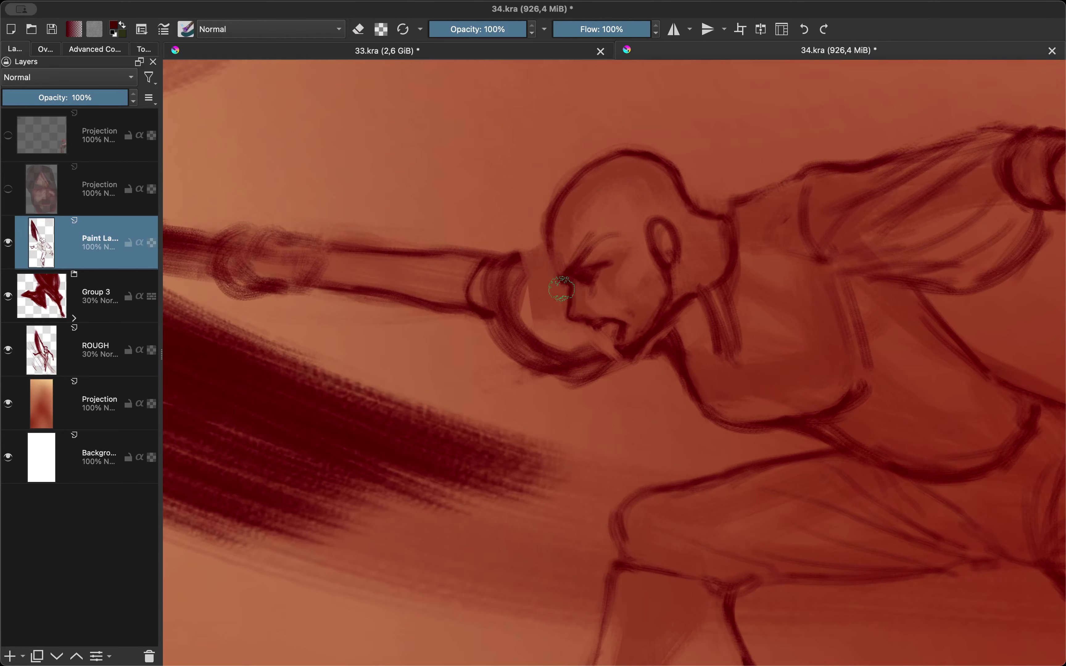
pyautogui.scroll(-3, 529, 241)
pyautogui.press('m')
pyautogui.scroll(3, 542, 301)
pyautogui.press('e')
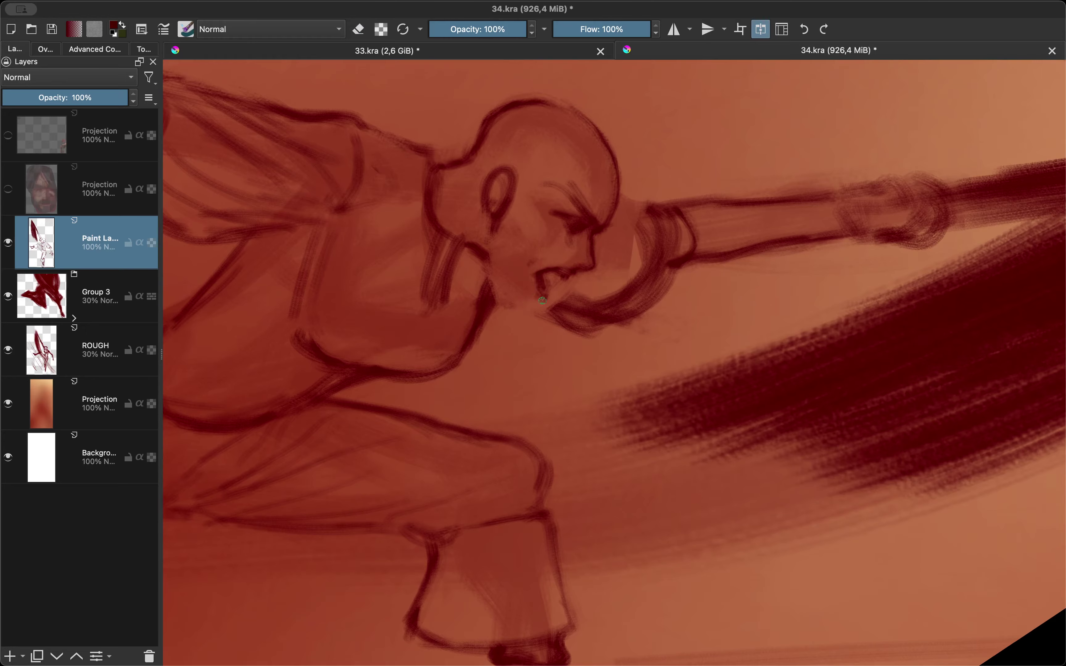
# Redraw the jaw and chin line and shape the open shouting mouth
pyautogui.moveTo(502, 212); pyautogui.dragTo(511, 309)
pyautogui.press('e')
pyautogui.moveTo(568, 282); pyautogui.dragTo(525, 296)
pyautogui.press('e')
pyautogui.moveTo(507, 251); pyautogui.dragTo(534, 309)
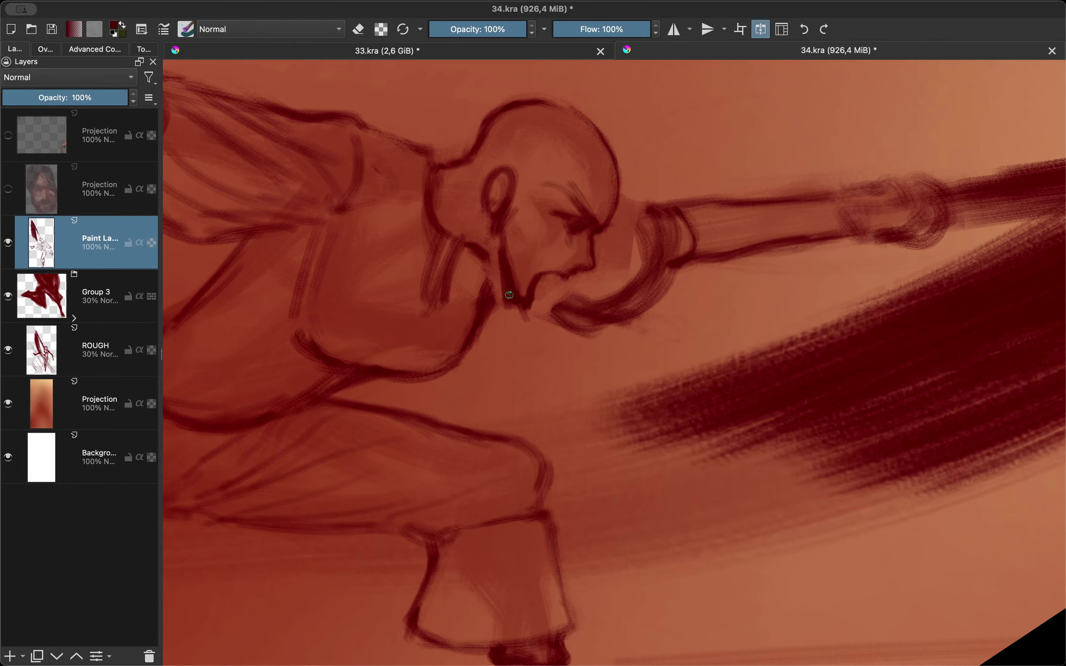
pyautogui.press('e')
pyautogui.moveTo(596, 255); pyautogui.dragTo(506, 226)
pyautogui.press('m')
pyautogui.press('e')
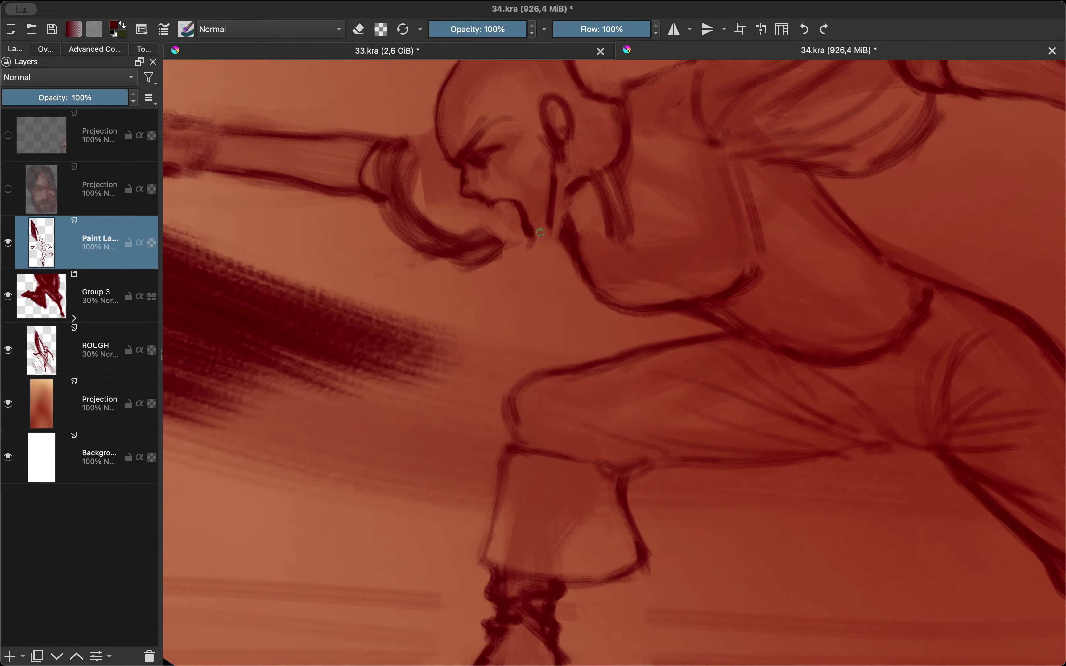
# Erase stray marks around the chin, jaw and face to clean up the profile
pyautogui.moveTo(560, 163); pyautogui.dragTo(533, 242)
pyautogui.press('e')
pyautogui.press('m')
pyautogui.moveTo(551, 305); pyautogui.dragTo(525, 328)
pyautogui.moveTo(537, 207); pyautogui.dragTo(519, 197)
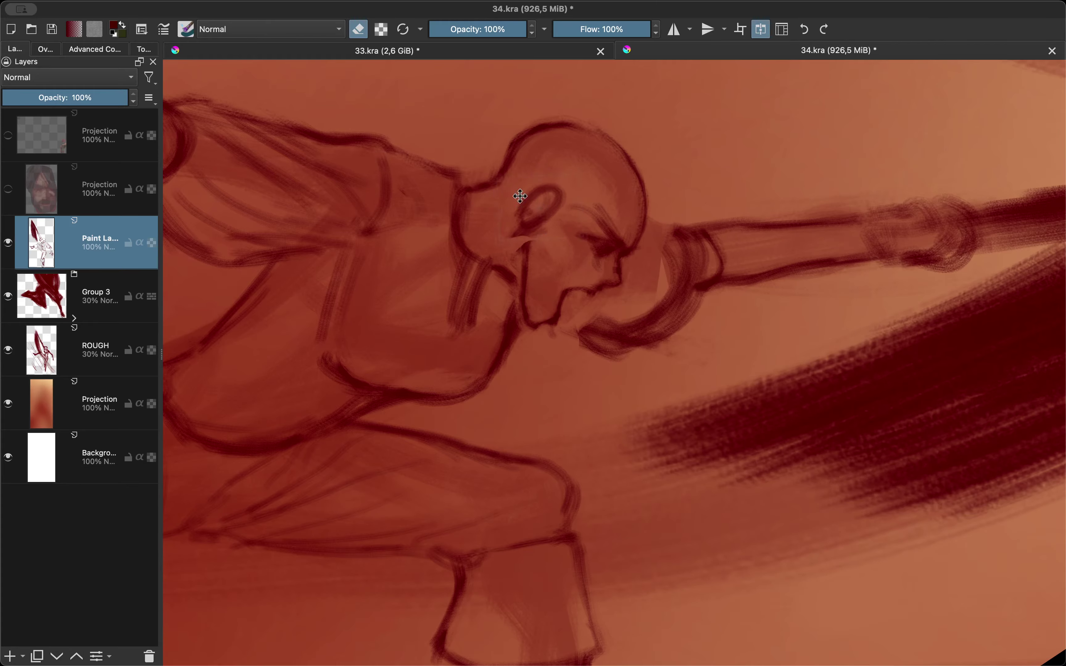
pyautogui.press('m')
pyautogui.press('5')
pyautogui.moveTo(579, 288); pyautogui.dragTo(606, 270)
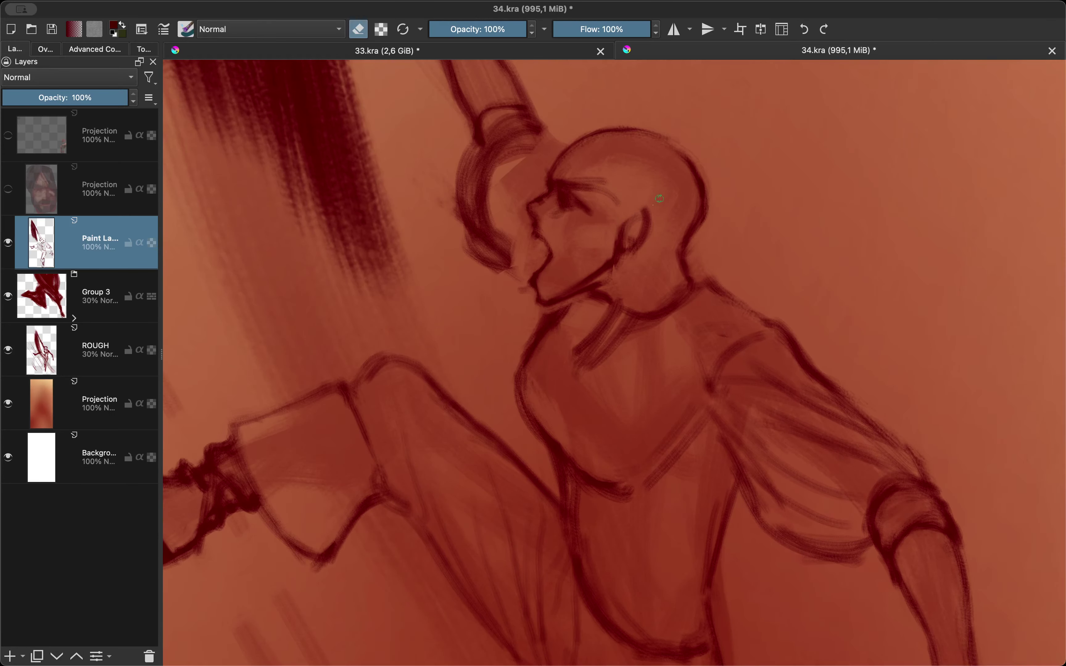
pyautogui.press('m')
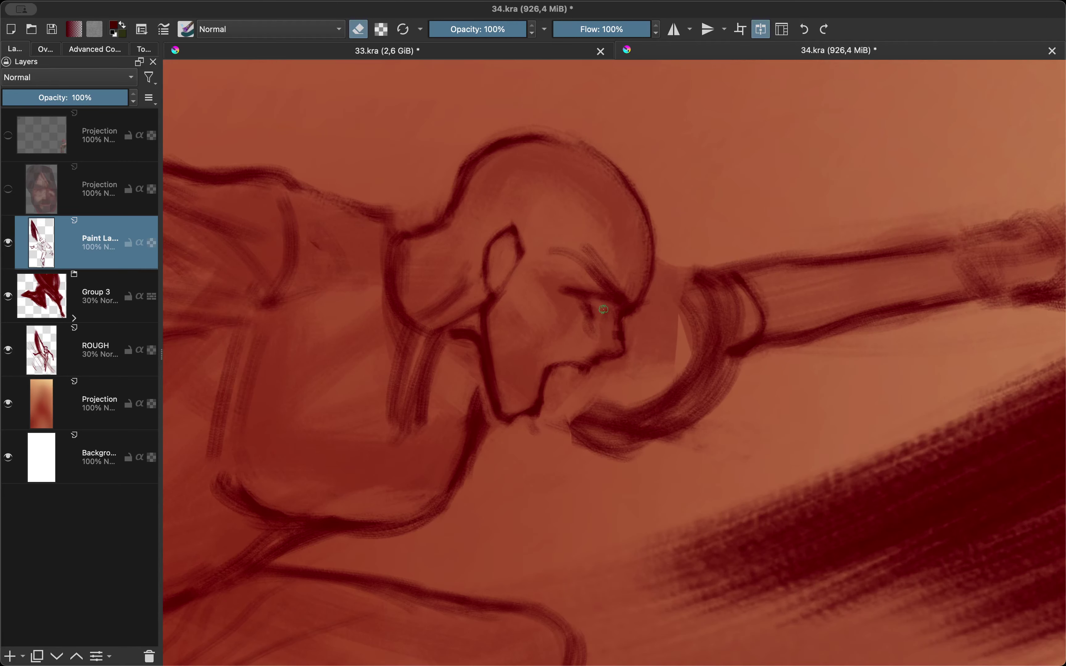
pyautogui.press('e')
pyautogui.scroll(-2, 598, 305)
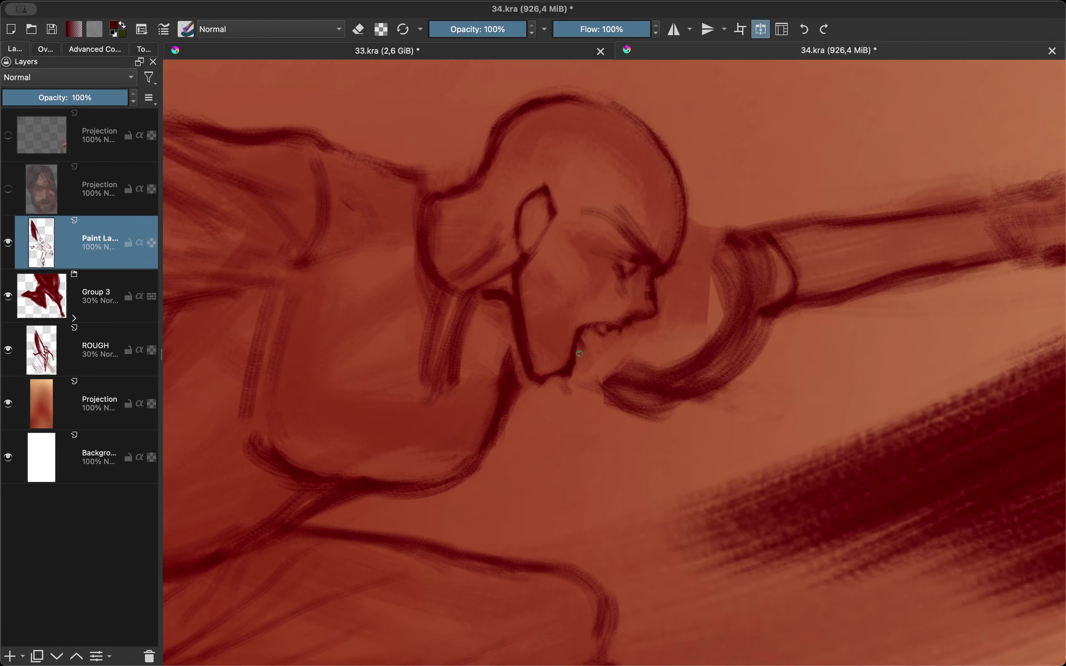
pyautogui.press('-')
# On a new layer, sketch the leaper's arm loop and forearm lines
pyautogui.press('Insert')
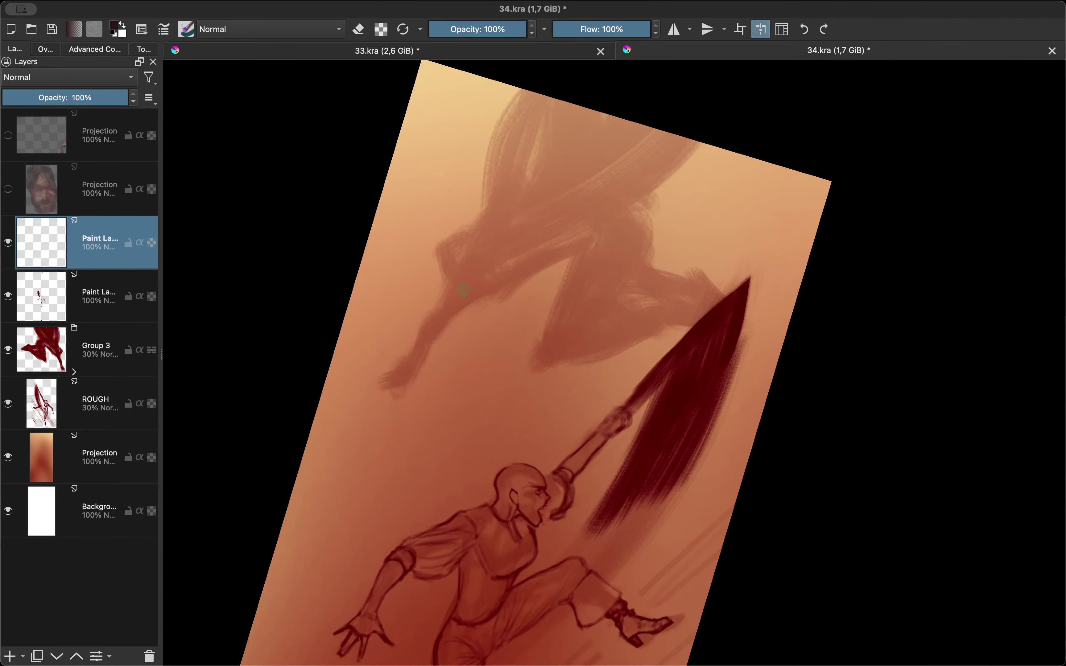
pyautogui.moveTo(467, 269); pyautogui.dragTo(454, 304)
pyautogui.moveTo(542, 194); pyautogui.dragTo(489, 260)
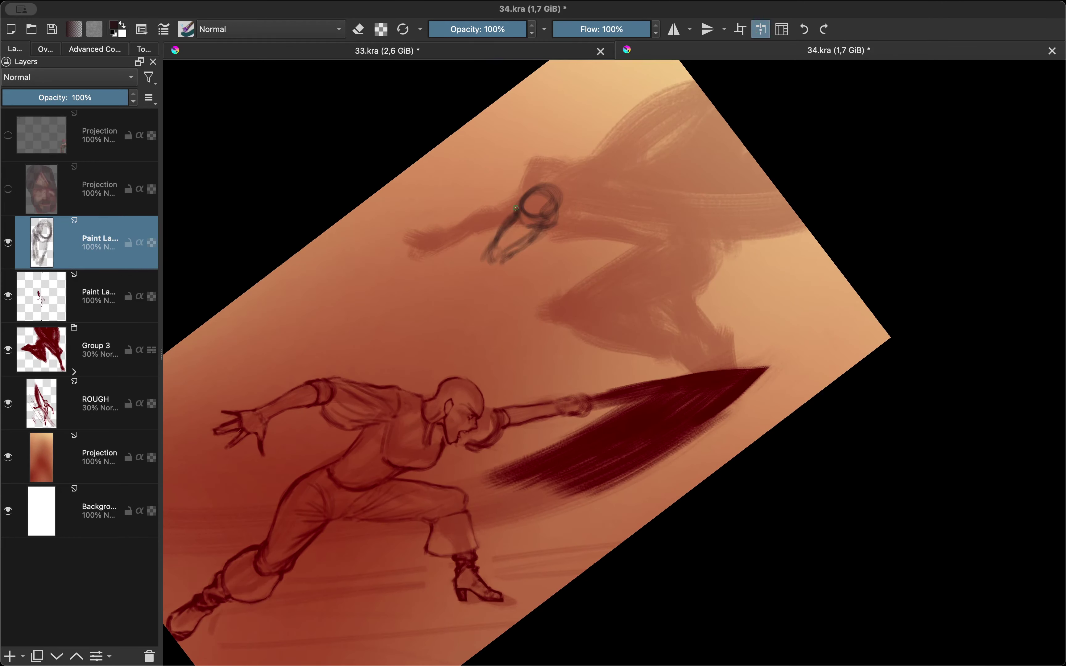
pyautogui.press('e')
pyautogui.moveTo(560, 212); pyautogui.dragTo(546, 190)
pyautogui.press('e')
pyautogui.moveTo(555, 224)
pyautogui.mouseDown()
pyautogui.moveTo(458, 276)
pyautogui.moveTo(563, 201)
pyautogui.mouseUp()
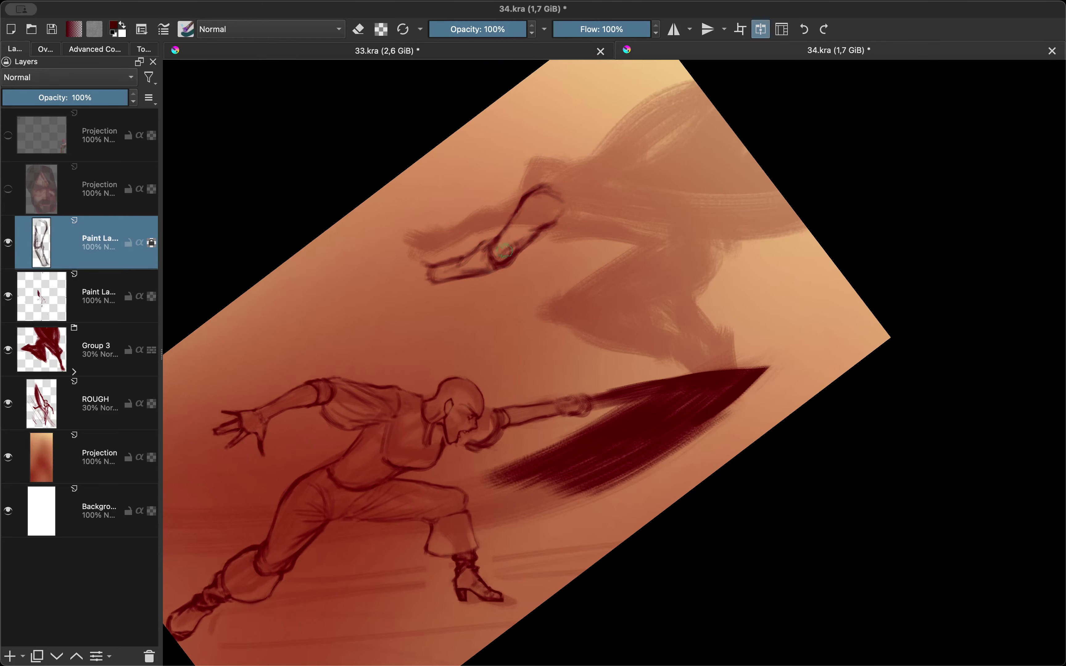
# Switch to black, extend the arm stroke and outline the leaper's thigh
pyautogui.press('h')
pyautogui.click(232, 245)
pyautogui.moveTo(597, 238); pyautogui.dragTo(639, 249)
pyautogui.press('m')
pyautogui.press('e')
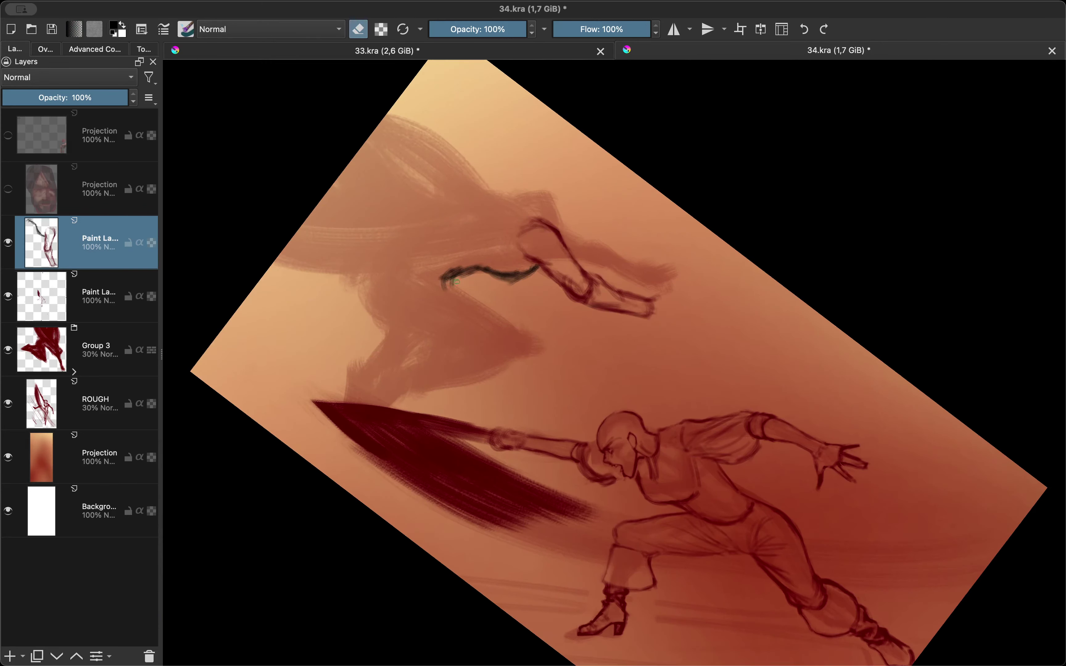
pyautogui.press('m')
pyautogui.moveTo(546, 258); pyautogui.dragTo(459, 348)
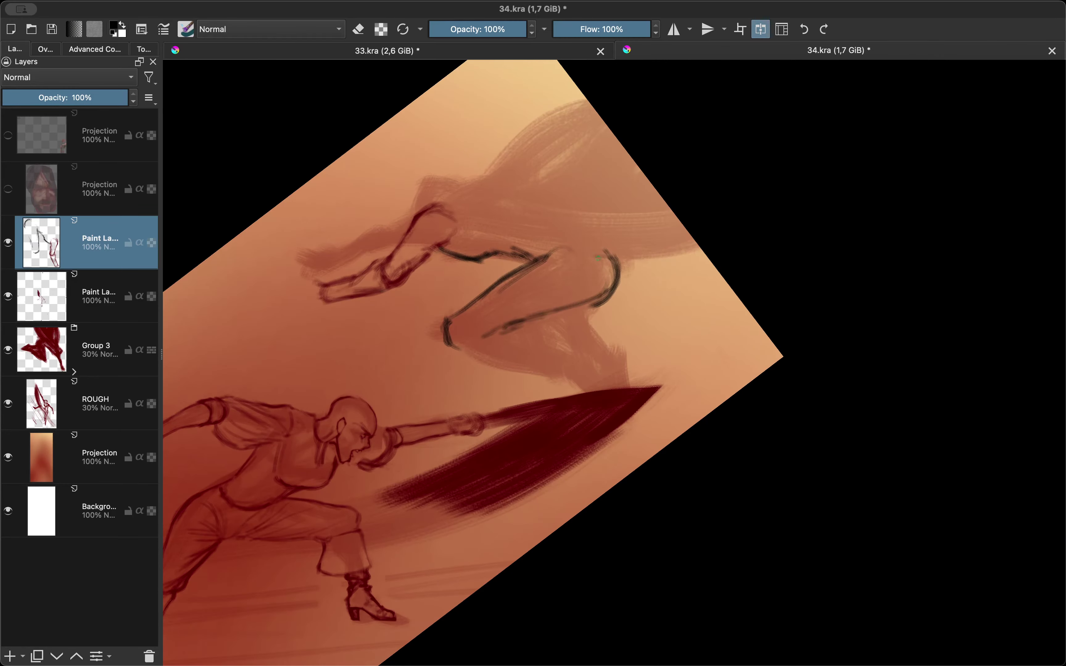
pyautogui.moveTo(598, 257); pyautogui.dragTo(495, 337)
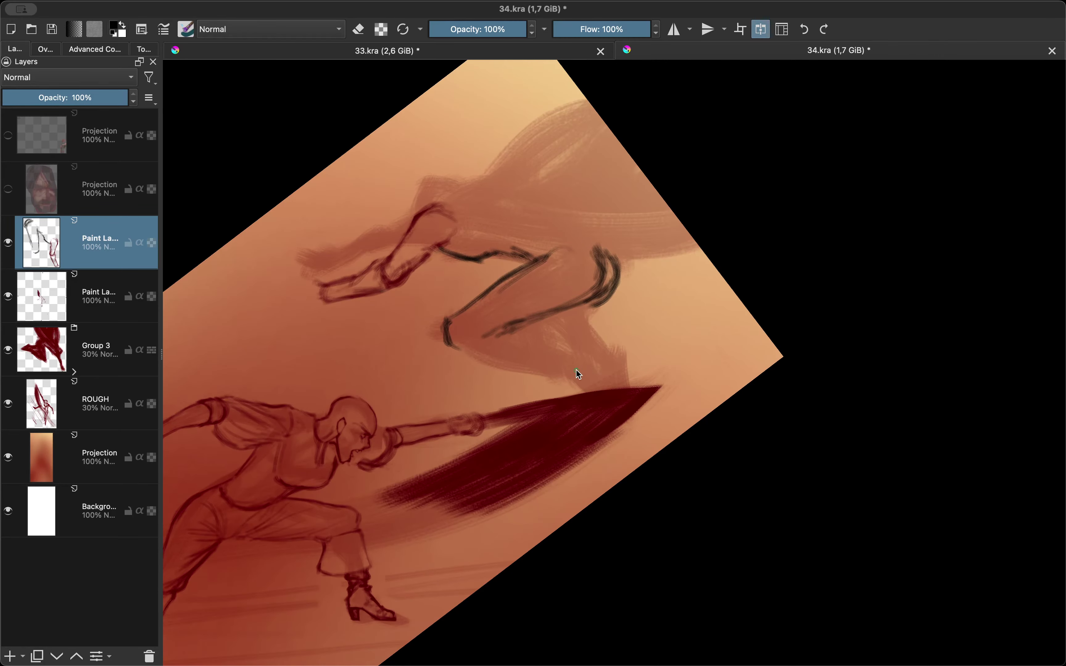
# Paint dark strokes and hatched shading on the leaper's leg
pyautogui.press('e')
pyautogui.press('m')
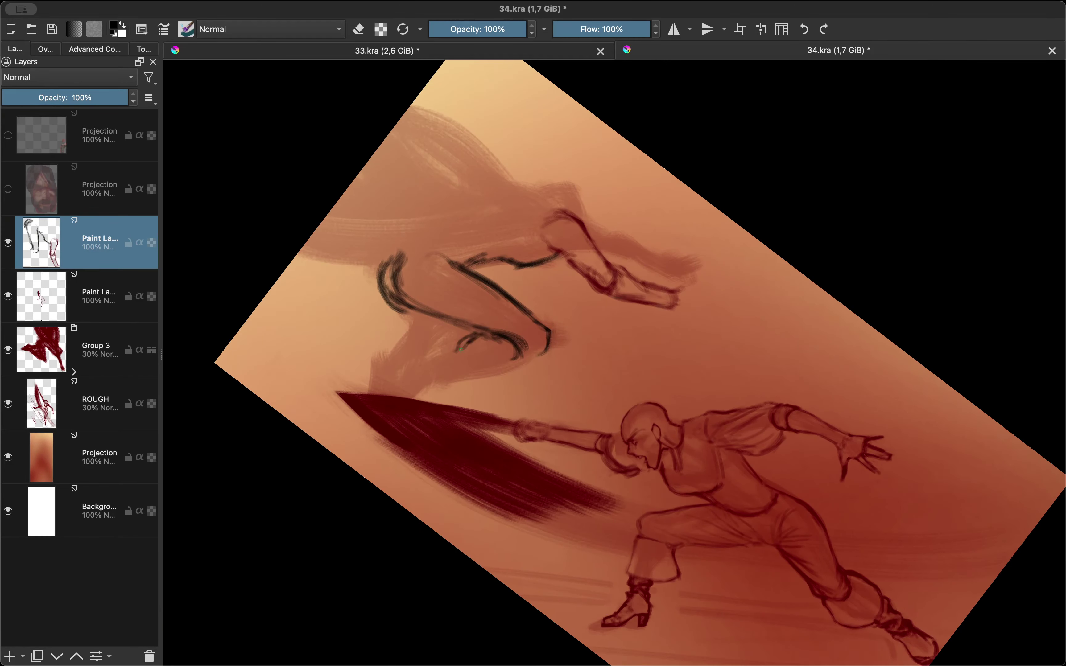
pyautogui.moveTo(485, 338); pyautogui.dragTo(420, 364)
pyautogui.moveTo(535, 355)
pyautogui.mouseDown()
pyautogui.moveTo(431, 382)
pyautogui.moveTo(454, 321)
pyautogui.mouseUp()
pyautogui.hotkey('ctrl', 'shift', 'a')
pyautogui.moveTo(374, 399); pyautogui.dragTo(458, 308)
pyautogui.press('m')
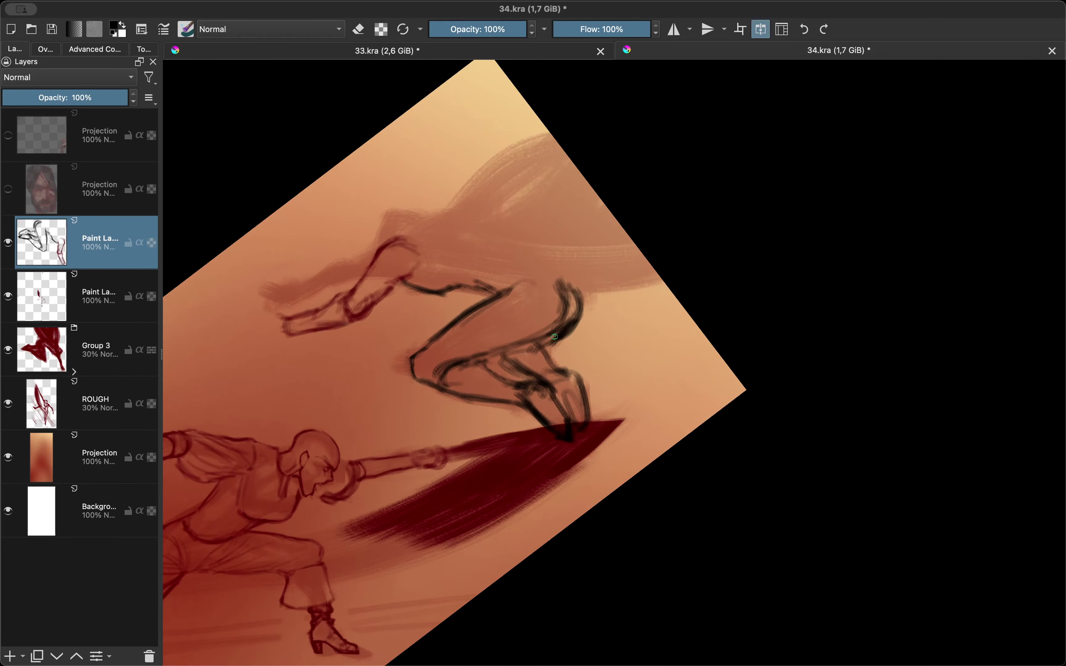
pyautogui.press('m')
pyautogui.moveTo(573, 335)
pyautogui.mouseDown()
pyautogui.moveTo(535, 364)
pyautogui.moveTo(573, 344)
pyautogui.mouseUp()
# Add more dark hatching to the leaper's legs
pyautogui.press('m')
pyautogui.press('m')
pyautogui.press('e')
pyautogui.press('m')
pyautogui.moveTo(494, 379); pyautogui.dragTo(573, 335)
pyautogui.moveTo(520, 428)
pyautogui.mouseDown()
pyautogui.moveTo(555, 379)
pyautogui.moveTo(572, 384)
pyautogui.moveTo(577, 361)
pyautogui.mouseUp()
pyautogui.press('m')
# Add further dark leg strokes and an arc over the leaper's back
pyautogui.moveTo(458, 286); pyautogui.dragTo(384, 326)
pyautogui.press('m')
pyautogui.moveTo(595, 282); pyautogui.dragTo(409, 229)
pyautogui.moveTo(316, 336)
pyautogui.mouseDown()
pyautogui.moveTo(487, 323)
pyautogui.moveTo(423, 326)
pyautogui.moveTo(520, 357)
pyautogui.moveTo(416, 416)
pyautogui.mouseUp()
pyautogui.press('e')
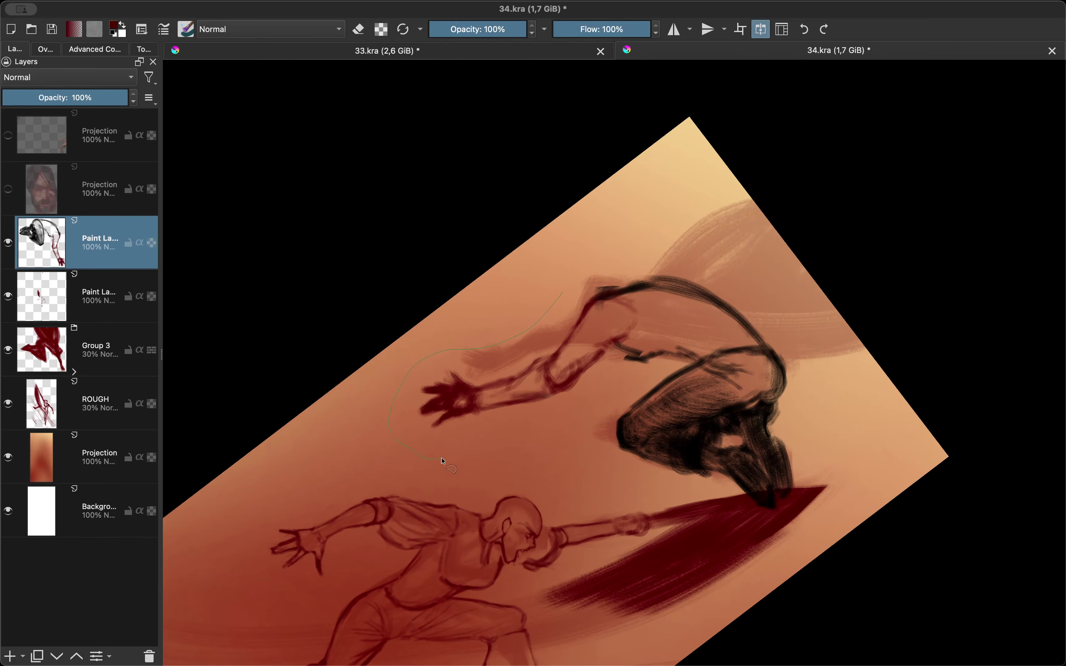
# Outline the shoulder and head in black and paint dark hair
pyautogui.moveTo(482, 438); pyautogui.dragTo(485, 437)
pyautogui.hotkey('ctrl', 'shift', 'a')
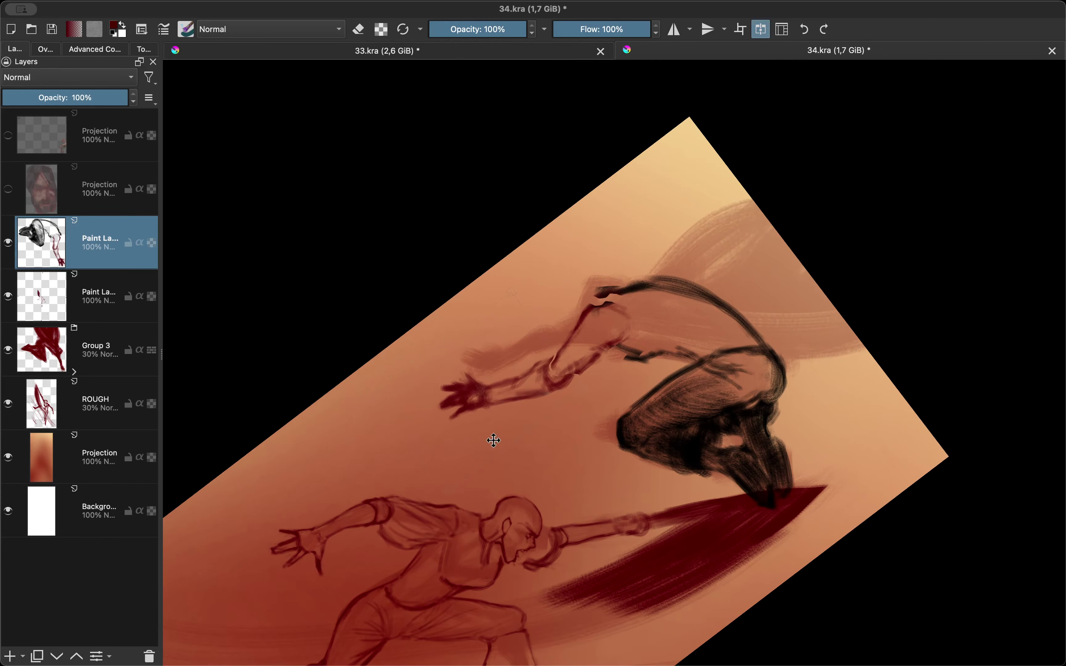
pyautogui.press('m')
pyautogui.press('d')
pyautogui.moveTo(440, 291)
pyautogui.mouseDown()
pyautogui.moveTo(515, 300)
pyautogui.moveTo(444, 278)
pyautogui.moveTo(498, 260)
pyautogui.moveTo(418, 225)
pyautogui.mouseUp()
pyautogui.press('e')
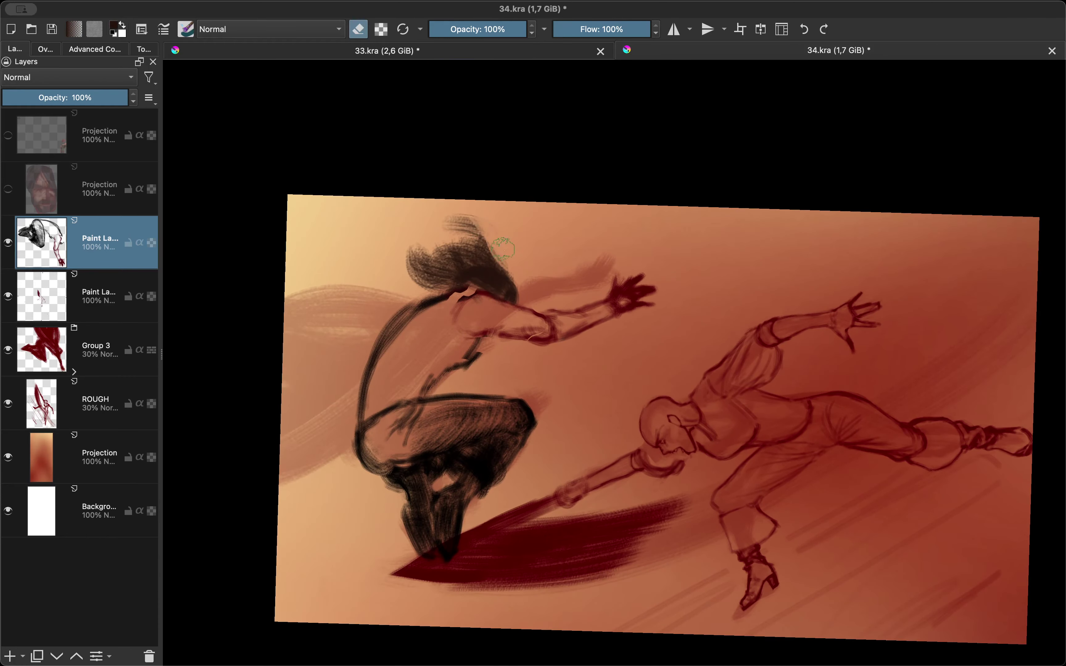
pyautogui.moveTo(511, 273); pyautogui.dragTo(436, 233)
# Add more long dark hair strokes and pick a new colour
pyautogui.press('m')
pyautogui.hotkey('ctrl', 'shift', 'a')
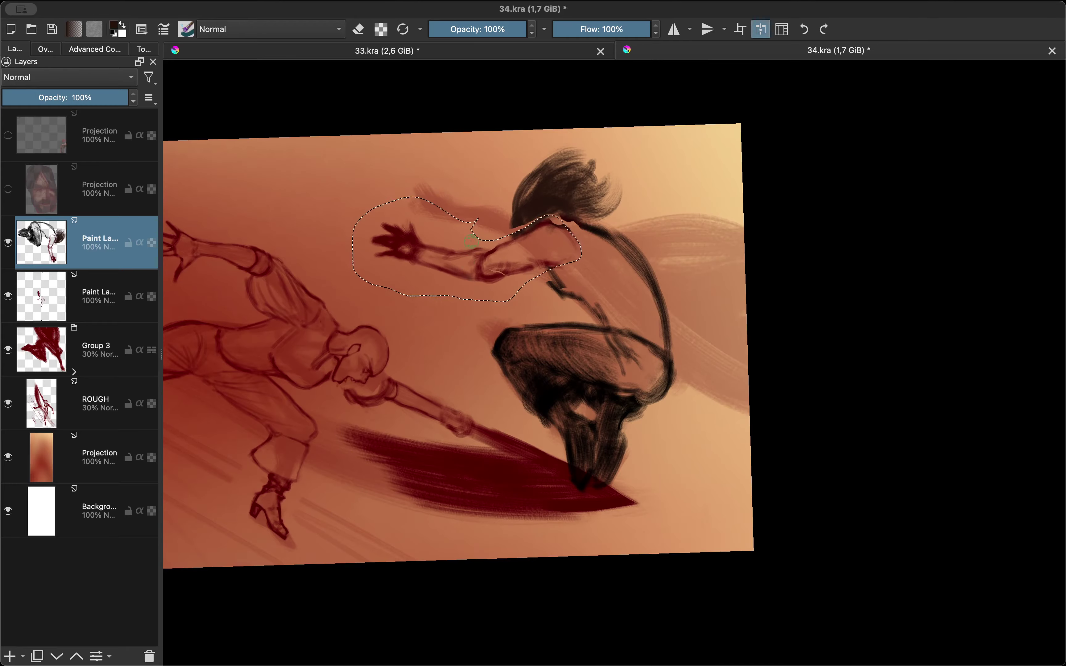
pyautogui.moveTo(454, 337)
pyautogui.mouseDown()
pyautogui.moveTo(539, 291)
pyautogui.moveTo(634, 168)
pyautogui.mouseUp()
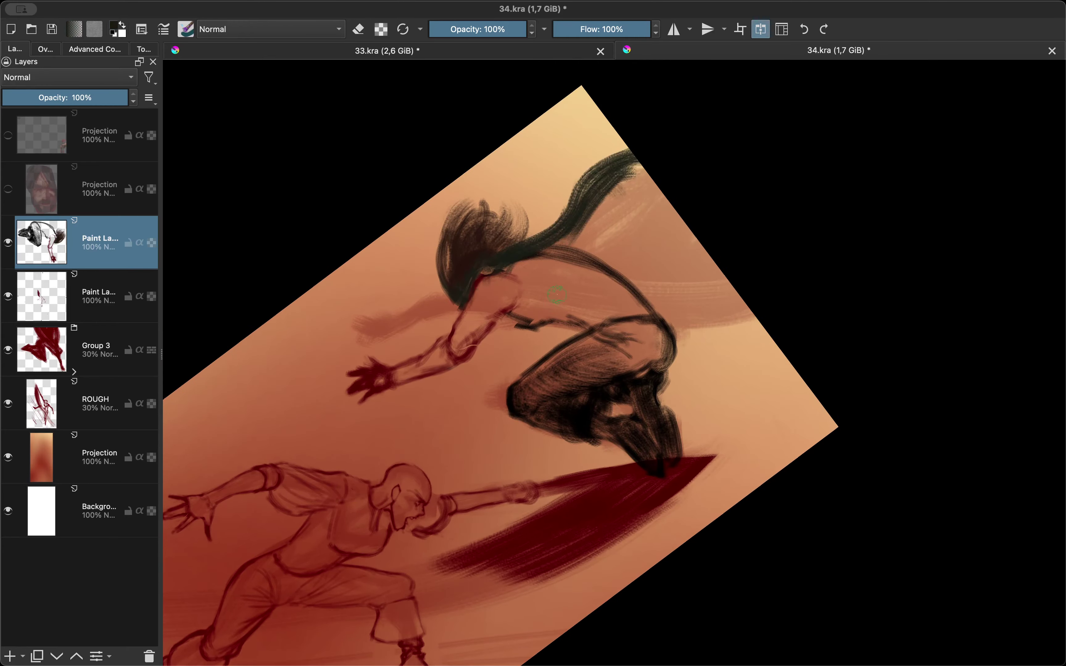
pyautogui.press('m')
pyautogui.moveTo(506, 586)
pyautogui.mouseDown()
pyautogui.moveTo(423, 432)
pyautogui.moveTo(370, 374)
pyautogui.mouseUp()
pyautogui.hotkey('shift', 'i')
pyautogui.click(504, 447)
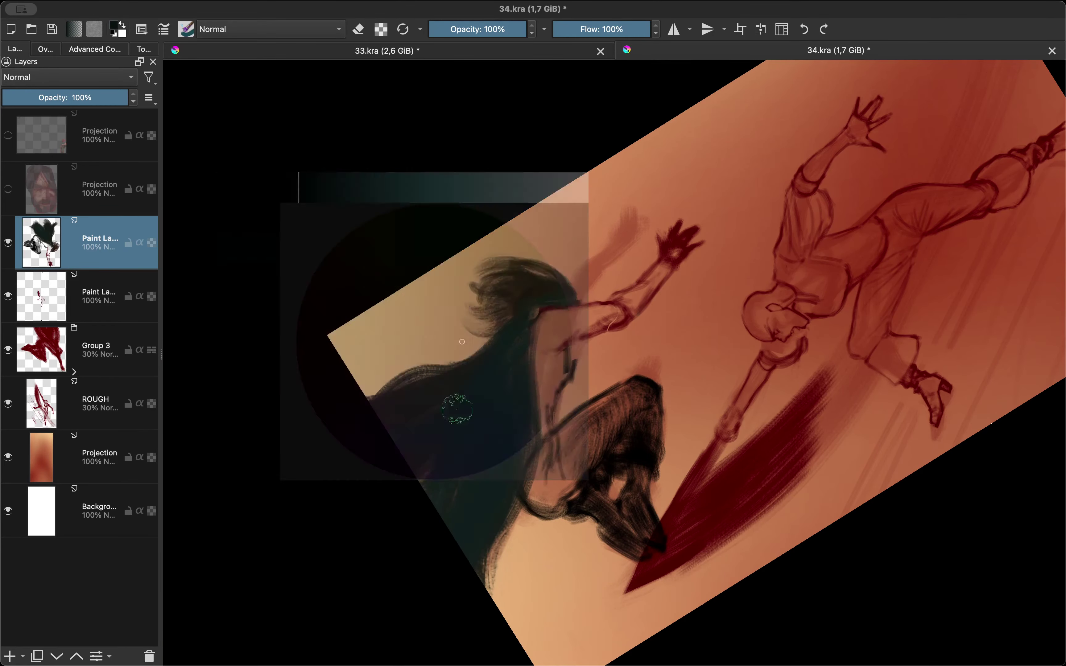
pyautogui.press('m')
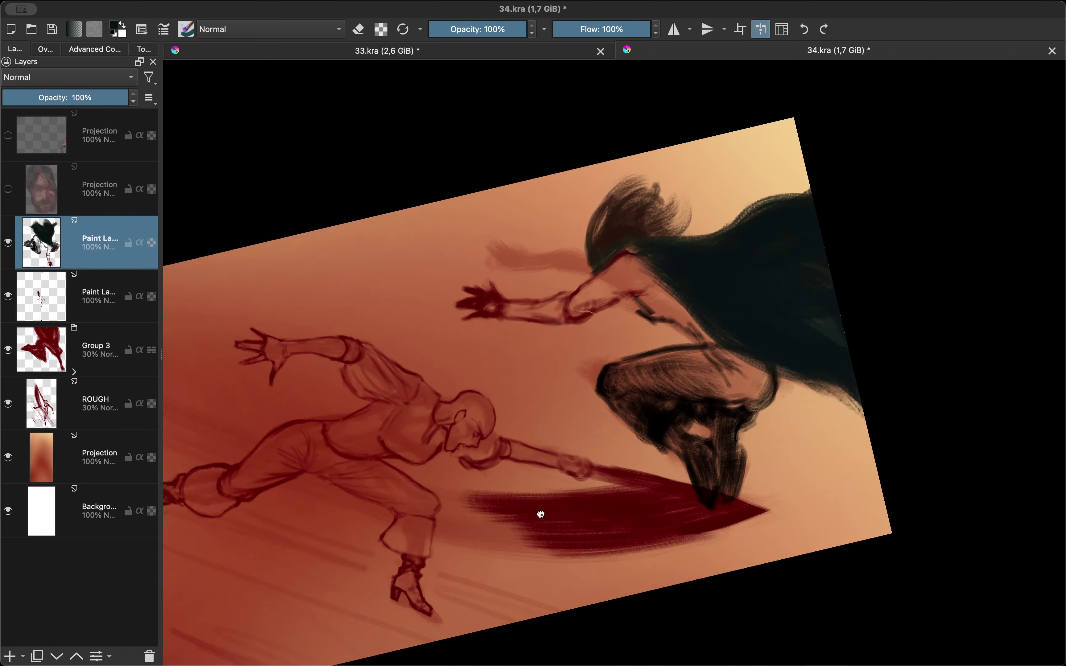
# Paint hair streaming right on a new layer and merge it with Ctrl+E
pyautogui.press('Insert')
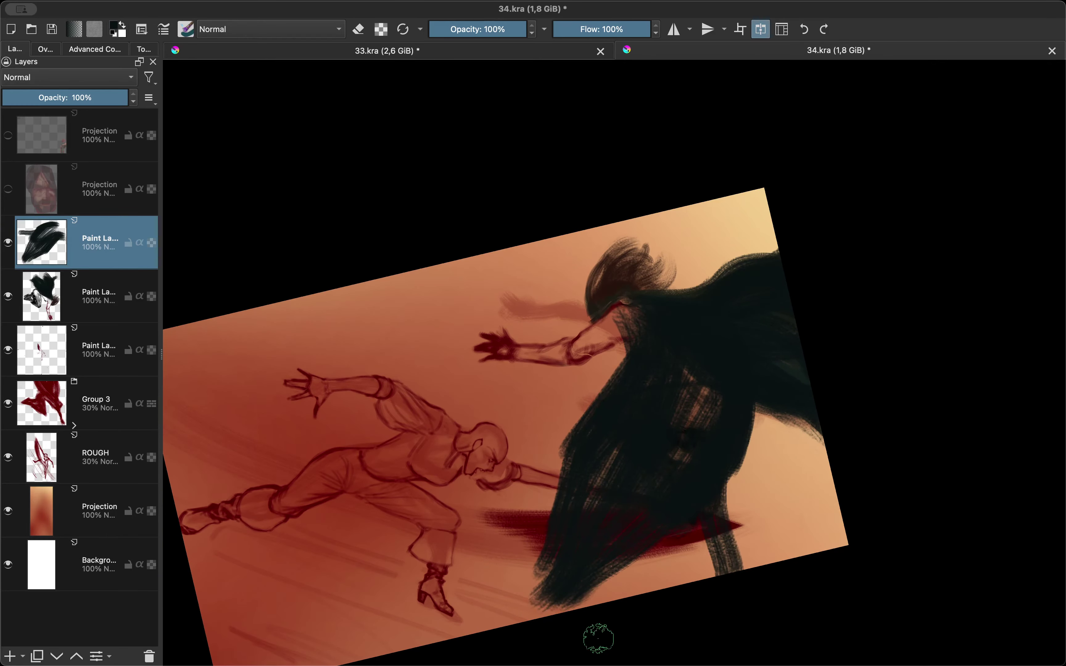
pyautogui.hotkey('ctrl', 'z')
pyautogui.moveTo(789, 511)
pyautogui.mouseDown()
pyautogui.moveTo(797, 381)
pyautogui.moveTo(819, 507)
pyautogui.mouseUp()
pyautogui.press('e')
pyautogui.hotkey('ctrl', 'e')
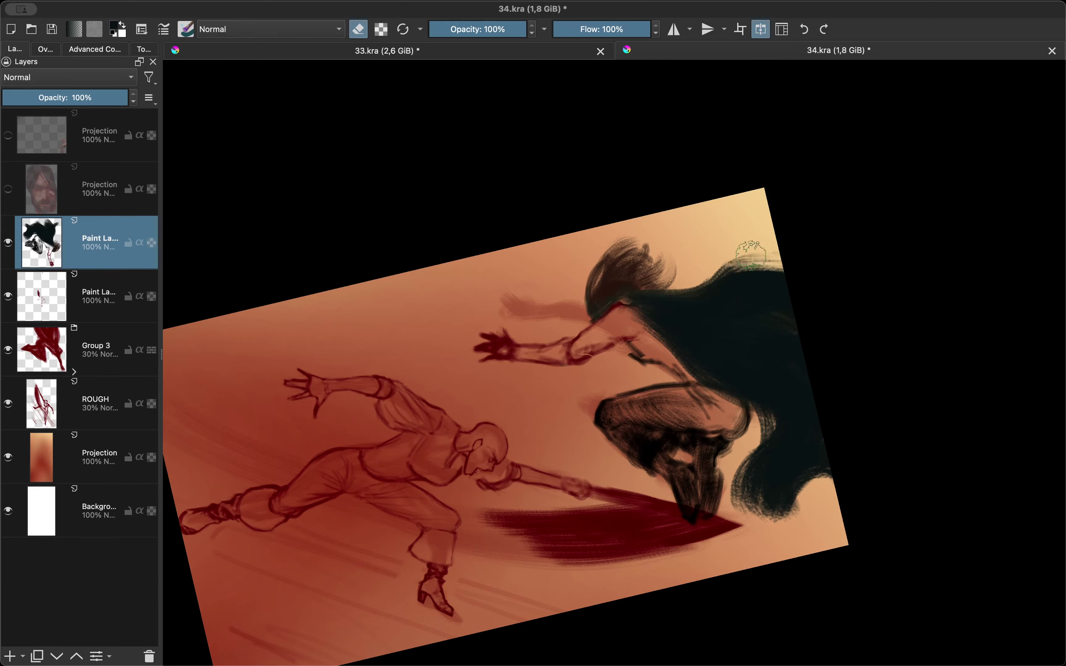
pyautogui.moveTo(780, 260); pyautogui.dragTo(727, 287)
pyautogui.press('e')
# Paint the dark teal cape across the back and down the left side
pyautogui.moveTo(771, 404); pyautogui.dragTo(723, 559)
pyautogui.press('e')
pyautogui.moveTo(744, 441); pyautogui.dragTo(815, 494)
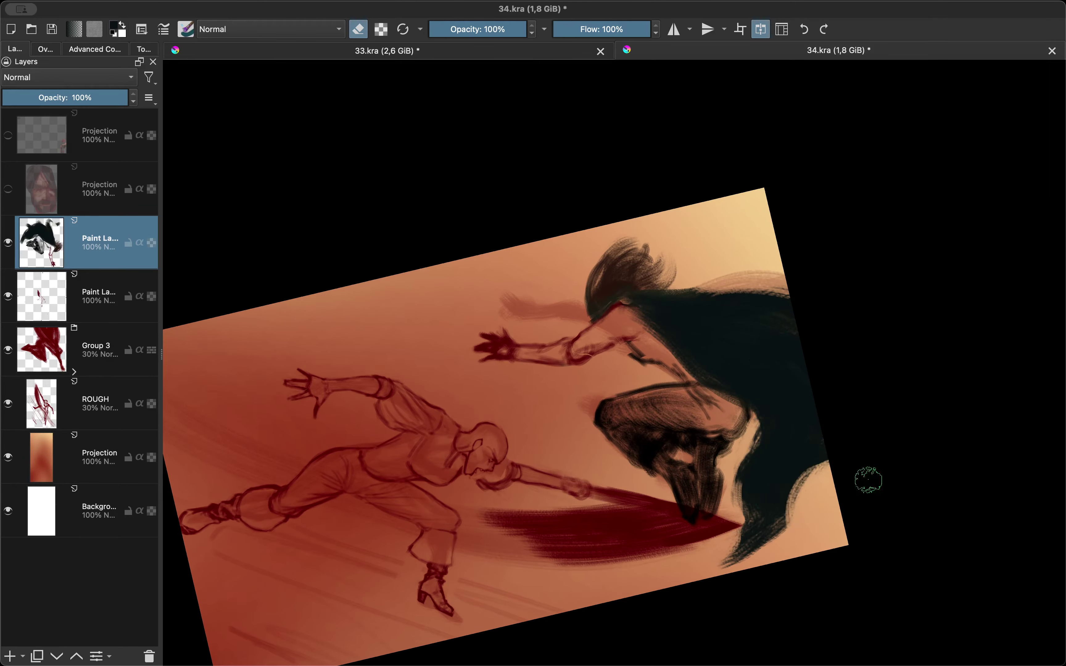
pyautogui.press('e')
pyautogui.moveTo(784, 449); pyautogui.dragTo(729, 466)
pyautogui.press('m')
pyautogui.hotkey('shift', 'i')
pyautogui.moveTo(652, 423)
pyautogui.mouseDown()
pyautogui.moveTo(573, 467)
pyautogui.moveTo(542, 626)
pyautogui.moveTo(572, 586)
pyautogui.mouseUp()
pyautogui.moveTo(678, 384)
pyautogui.mouseDown()
pyautogui.moveTo(631, 437)
pyautogui.moveTo(562, 446)
pyautogui.moveTo(590, 321)
pyautogui.mouseUp()
# Reset the view upright and stroke dark red along the leaper's forearm
pyautogui.hotkey('shift', 'i')
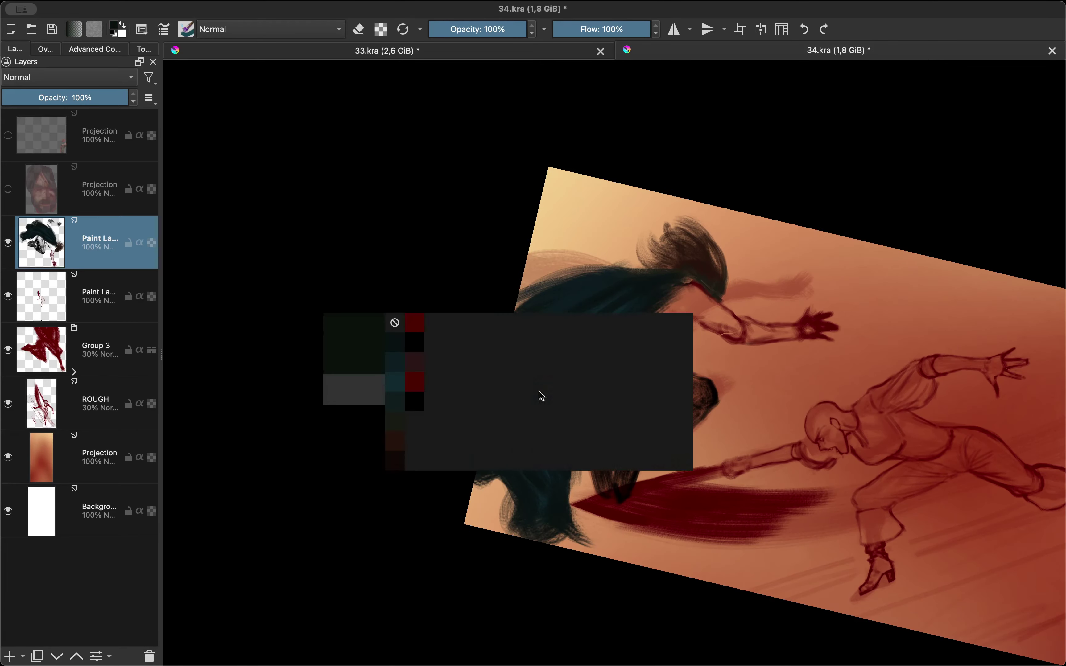
pyautogui.press('5')
pyautogui.press('m')
pyautogui.moveTo(502, 310)
pyautogui.mouseDown()
pyautogui.moveTo(457, 310)
pyautogui.moveTo(504, 249)
pyautogui.mouseUp()
pyautogui.keyDown('ctrl'); pyautogui.click(626, 473); pyautogui.keyUp('ctrl')
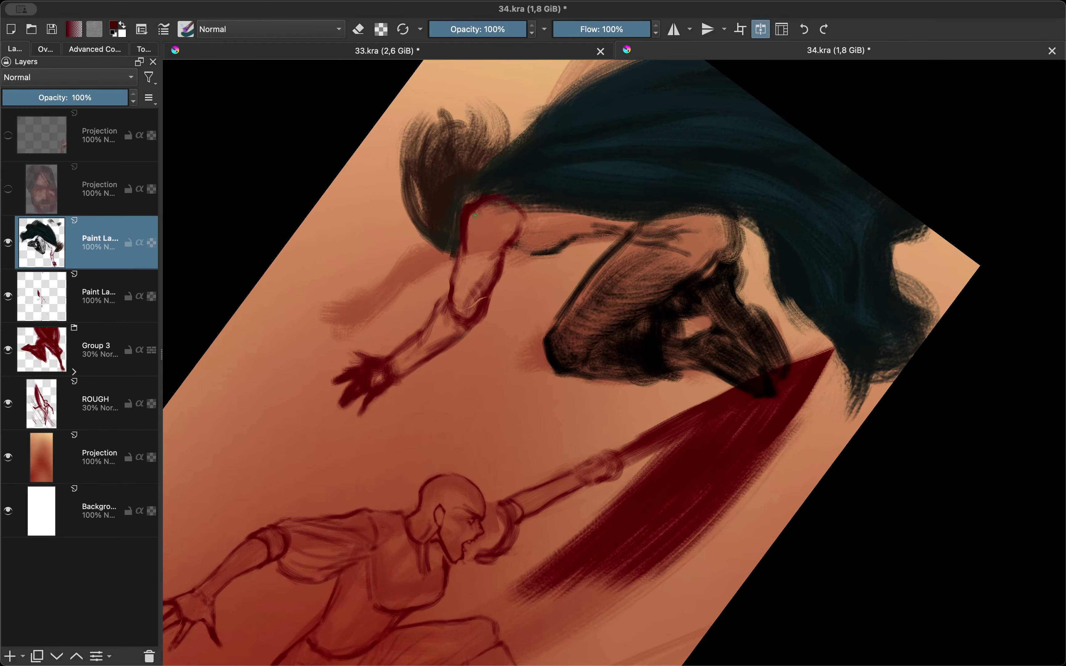
pyautogui.press('e')
pyautogui.moveTo(502, 207); pyautogui.dragTo(508, 244)
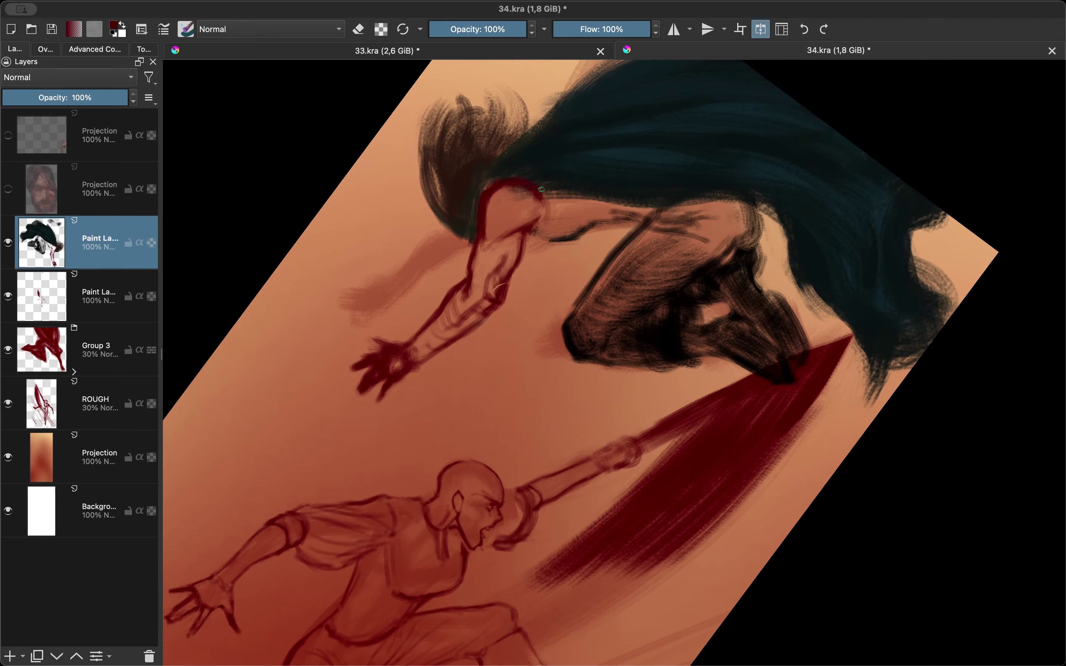
# Return to black, hatch dark shading over arm and shoulder, and review the whole painting
pyautogui.press('e')
pyautogui.press('d')
pyautogui.press('m')
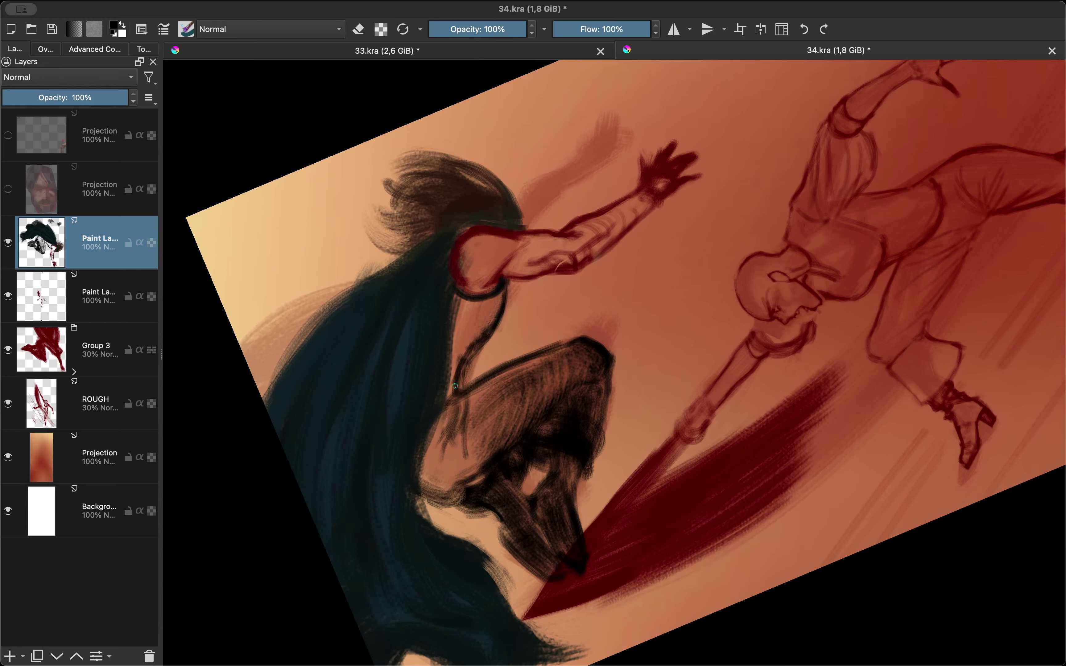
pyautogui.moveTo(455, 386)
pyautogui.mouseDown()
pyautogui.moveTo(481, 309)
pyautogui.moveTo(463, 261)
pyautogui.mouseUp()
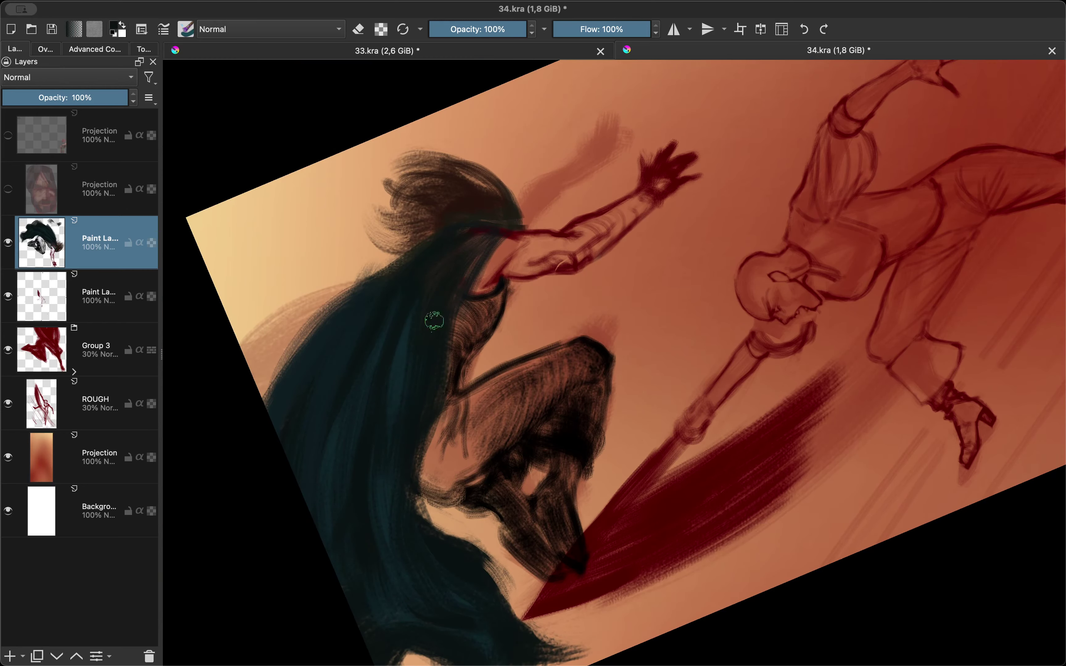
pyautogui.scroll(-2, 470, 264)
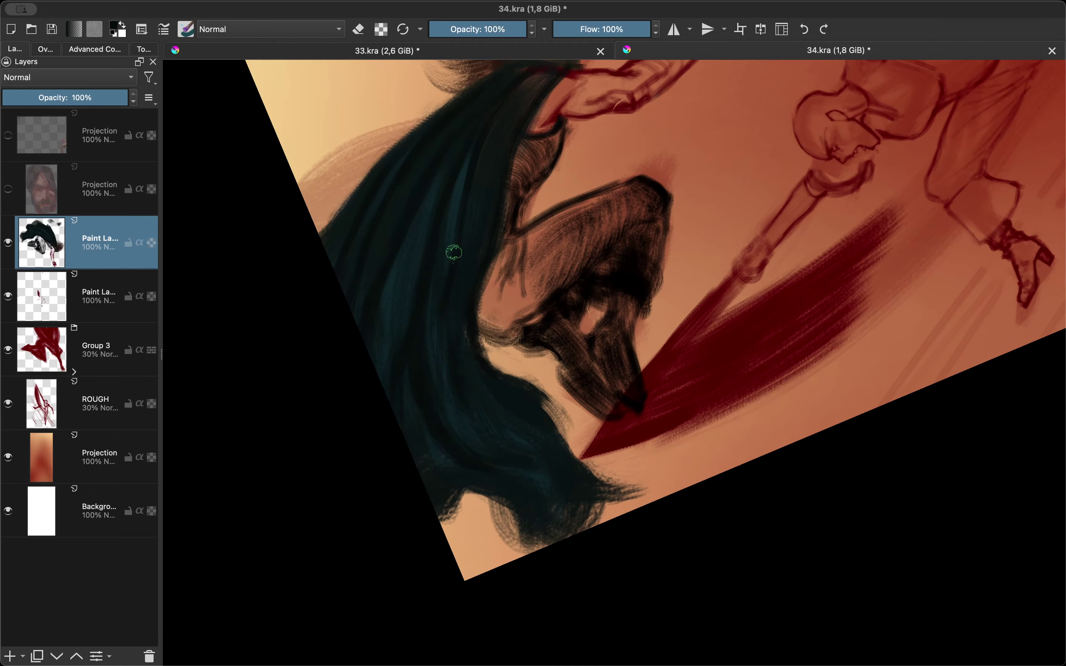
pyautogui.moveTo(374, 350)
pyautogui.mouseDown()
pyautogui.moveTo(461, 302)
pyautogui.moveTo(479, 255)
pyautogui.mouseUp()
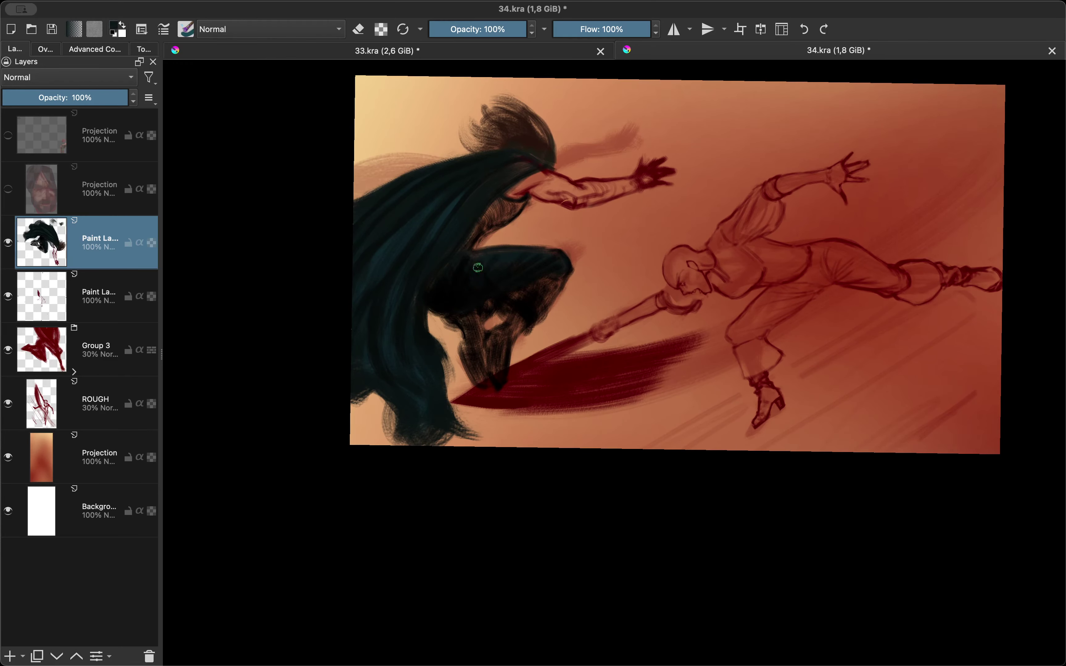
pyautogui.scroll(-2, 516, 287)
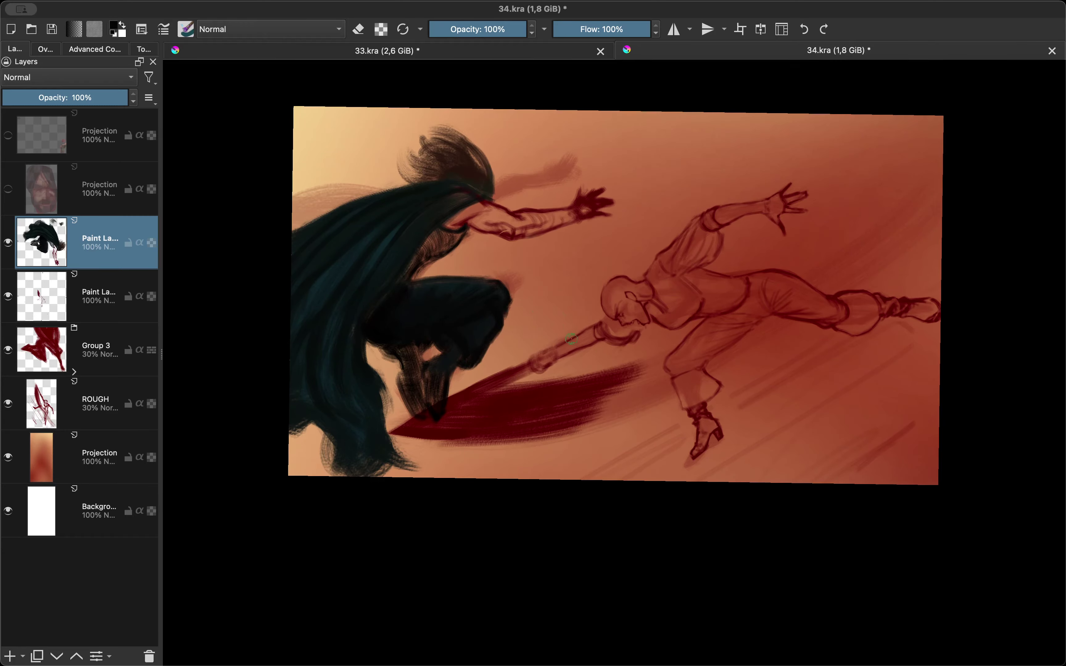
pyautogui.press('m')
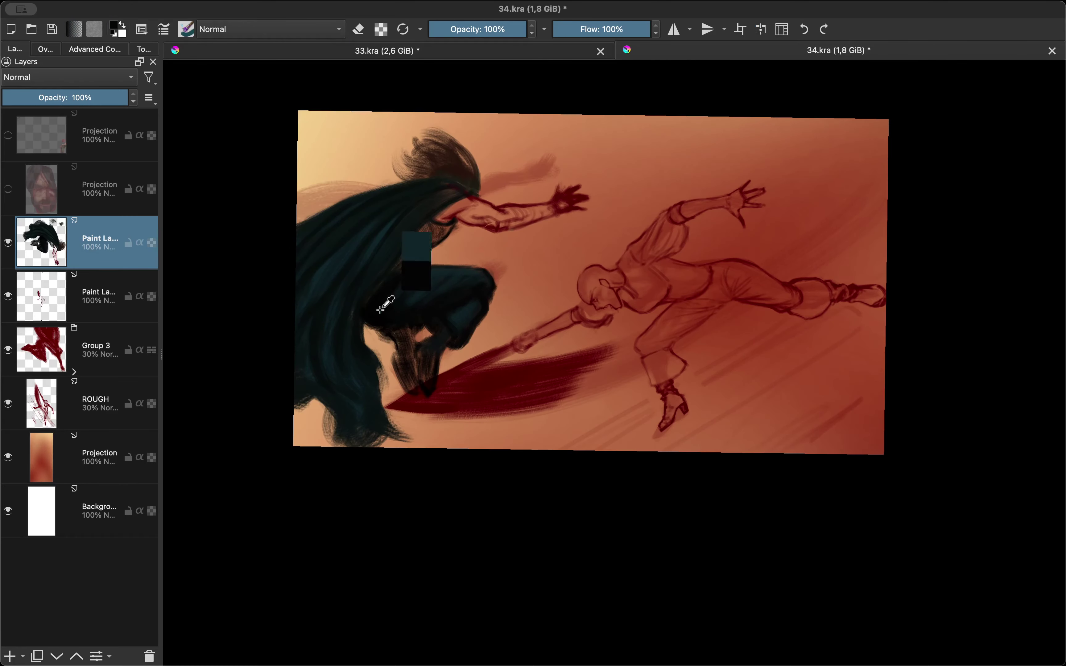
# Raise the Blue channel curve in Color Adjustment to cool the leaper's cloak and body
pyautogui.moveTo(427, 284)
pyautogui.mouseDown()
pyautogui.moveTo(529, 164)
pyautogui.moveTo(497, 339)
pyautogui.moveTo(510, 348)
pyautogui.mouseUp()
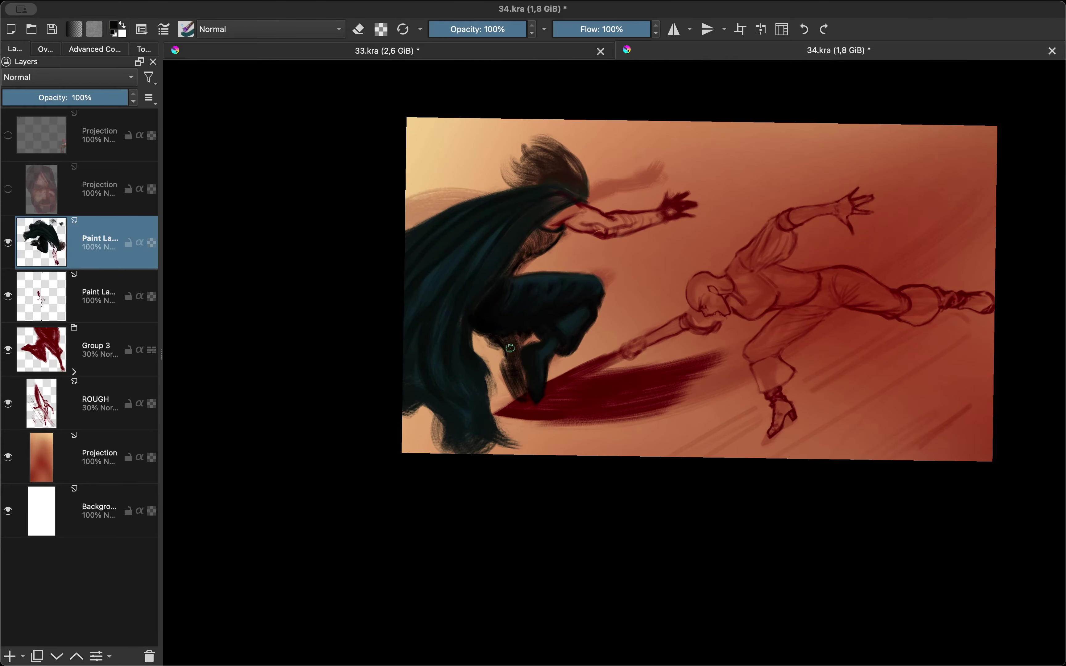
pyautogui.scroll(2, 518, 332)
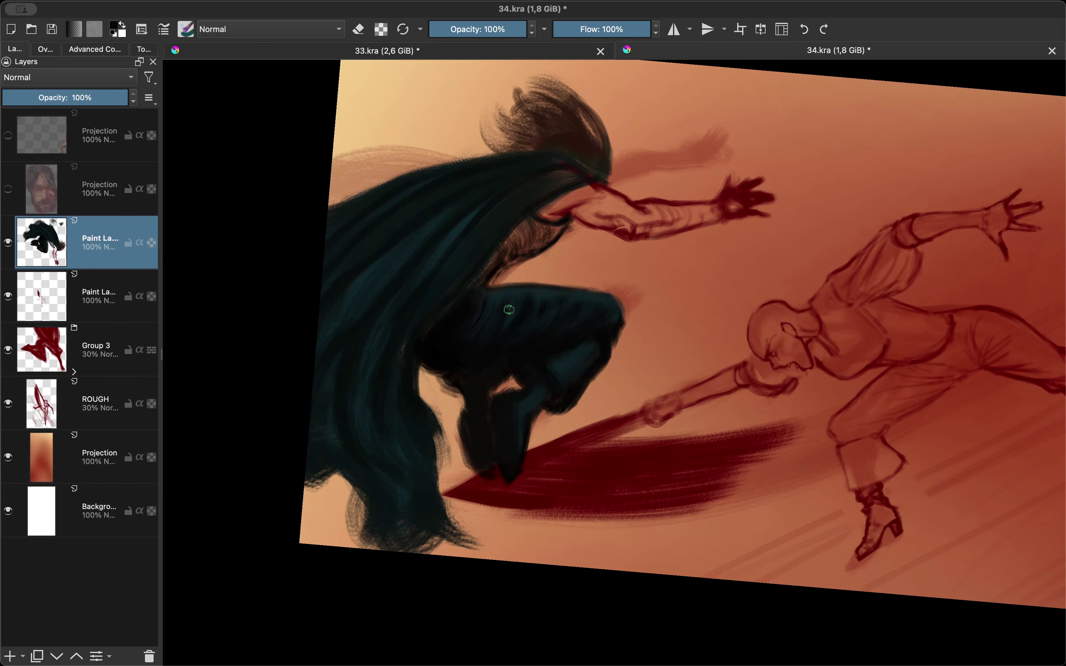
pyautogui.moveTo(464, 338); pyautogui.dragTo(513, 434)
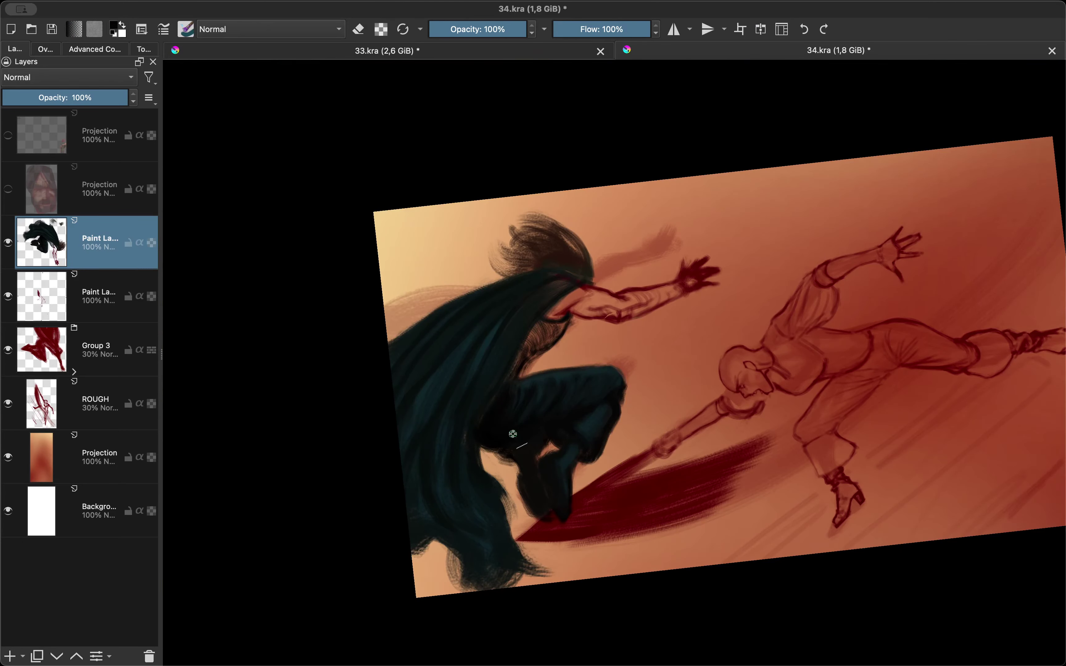
pyautogui.hotkey('ctrl', 'm')
pyautogui.click(207, 218)
pyautogui.moveTo(230, 360); pyautogui.dragTo(229, 349)
pyautogui.moveTo(375, 275)
pyautogui.mouseDown()
pyautogui.moveTo(375, 286)
pyautogui.moveTo(418, 279)
pyautogui.moveTo(435, 453)
pyautogui.mouseUp()
pyautogui.click(440, 469)
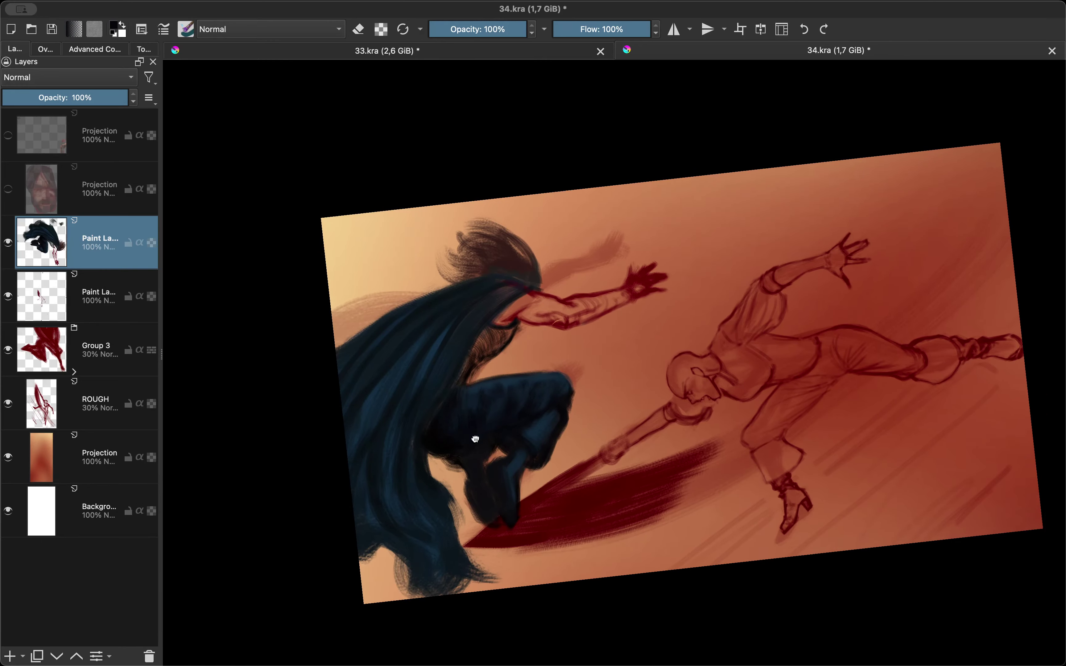
# Mirror, rotate and pan the view around the cooled figure, switching to the eraser
pyautogui.scroll(-5, 474, 355)
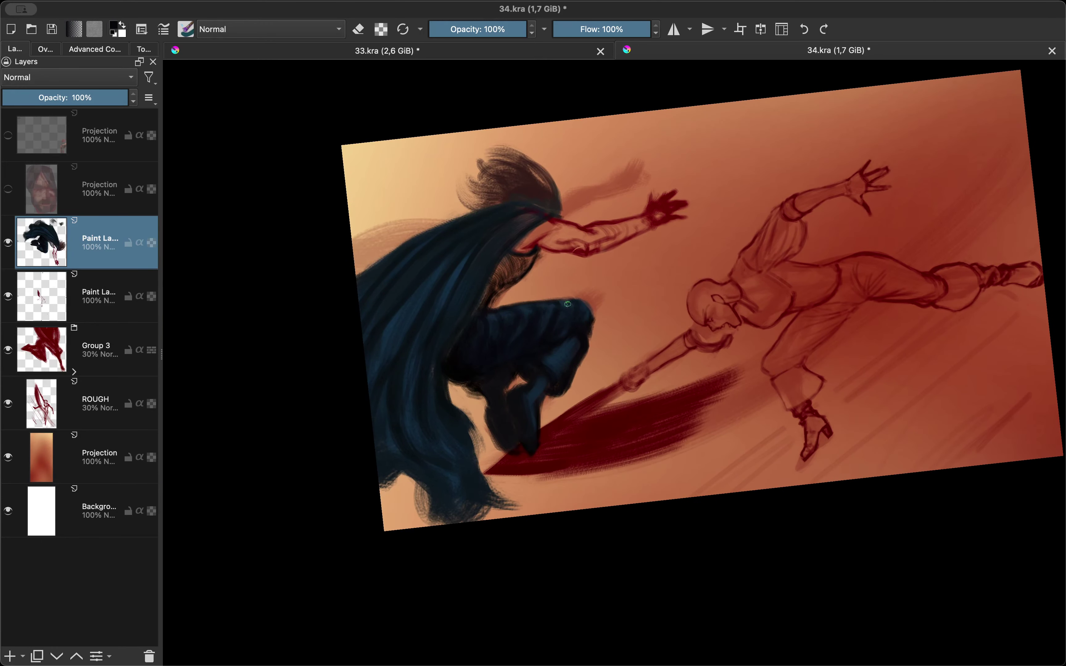
pyautogui.press('m')
pyautogui.moveTo(524, 339); pyautogui.dragTo(490, 368)
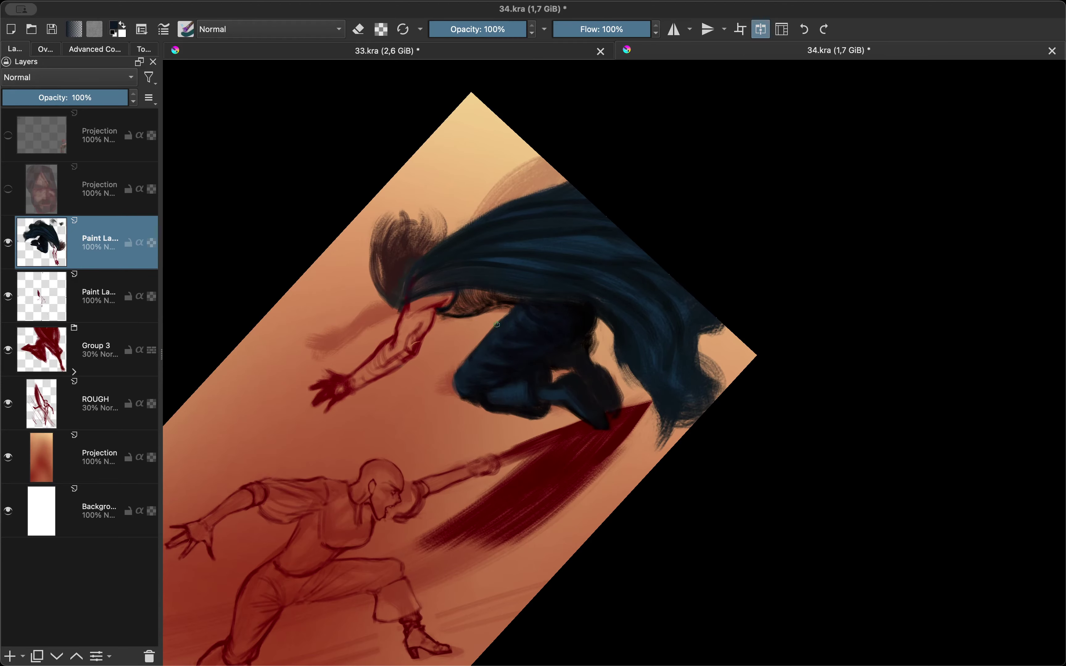
pyautogui.press('m')
pyautogui.press('5')
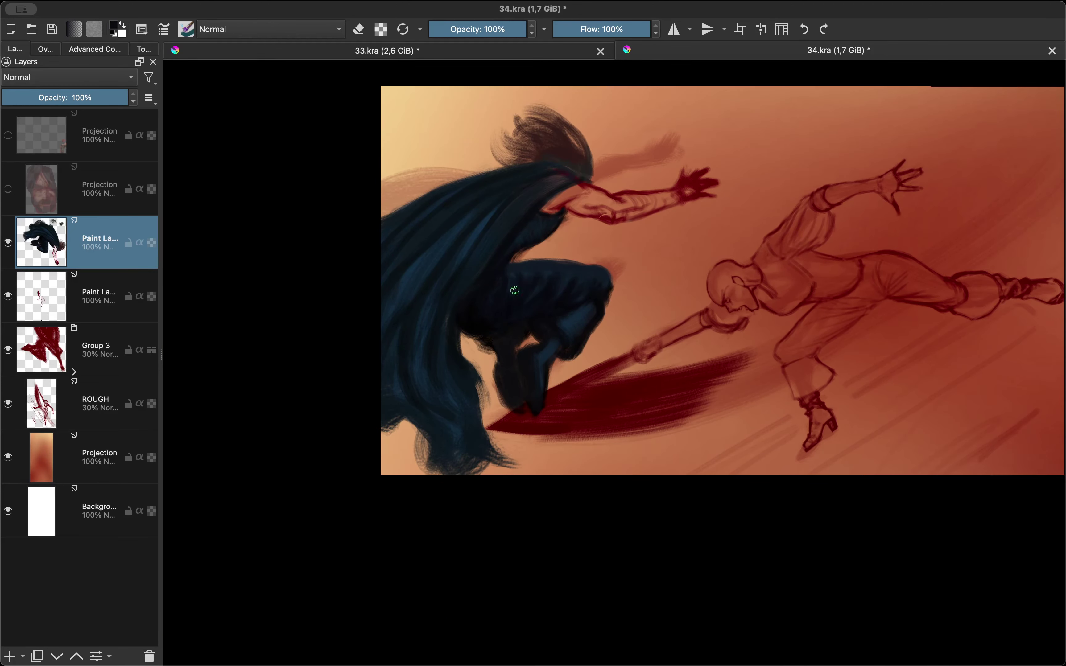
pyautogui.moveTo(508, 267)
pyautogui.mouseDown()
pyautogui.moveTo(580, 219)
pyautogui.moveTo(582, 337)
pyautogui.moveTo(508, 251)
pyautogui.moveTo(457, 387)
pyautogui.mouseUp()
pyautogui.press('e')
# Zoom and tilt onto the lower cloak, checking the figure mirrored and rotated
pyautogui.moveTo(472, 442); pyautogui.dragTo(436, 393)
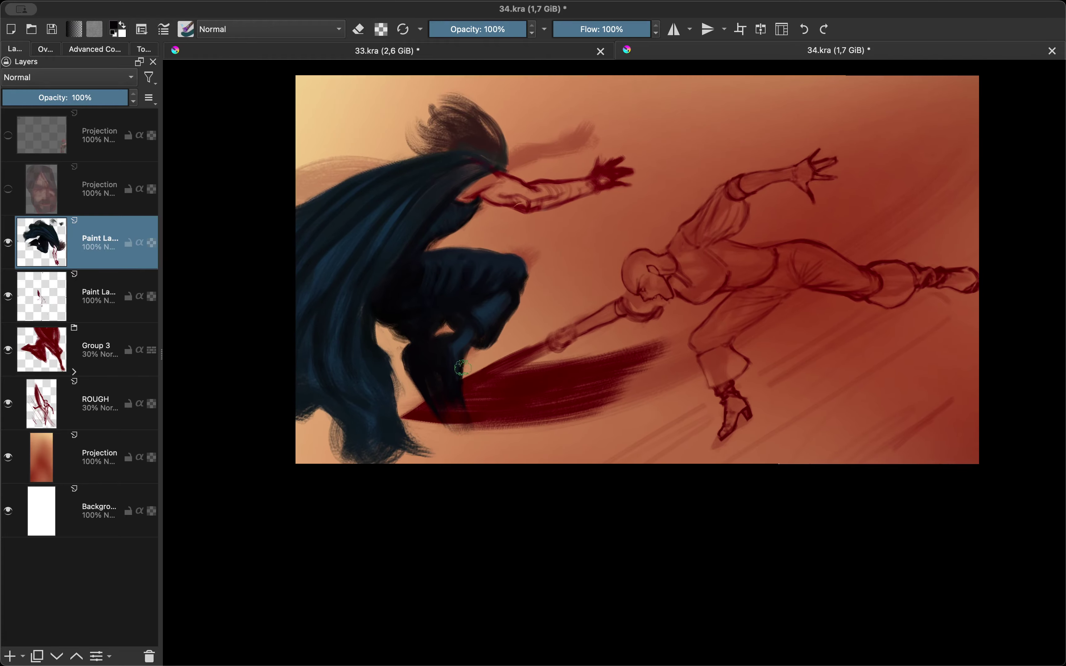
pyautogui.moveTo(320, 394)
pyautogui.mouseDown()
pyautogui.moveTo(411, 411)
pyautogui.moveTo(425, 352)
pyautogui.mouseUp()
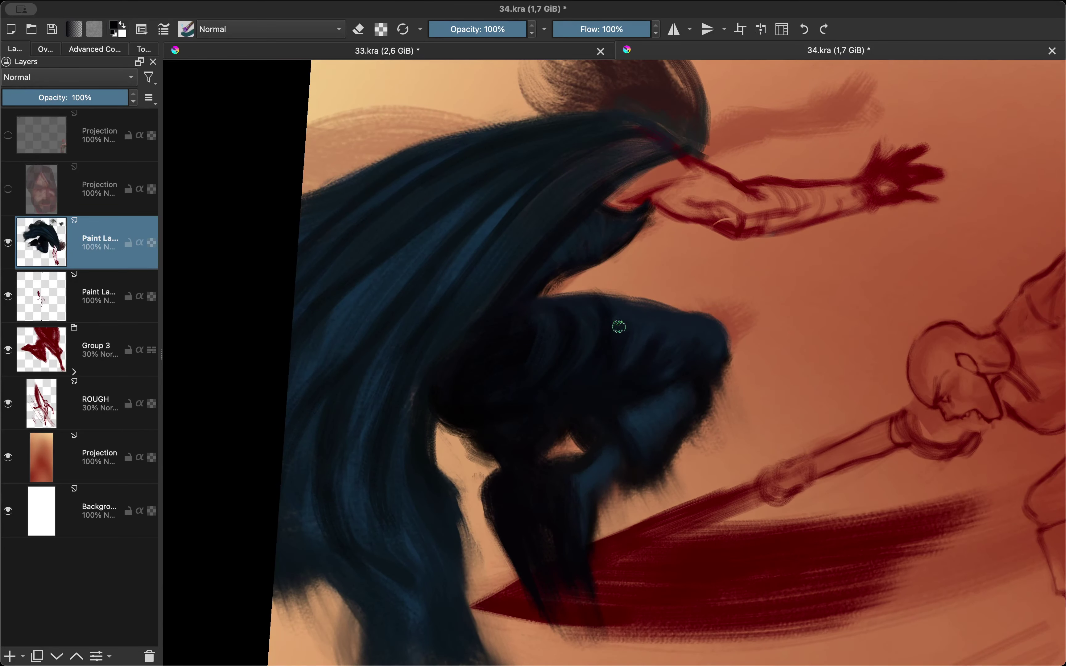
pyautogui.press('m')
pyautogui.press('m')
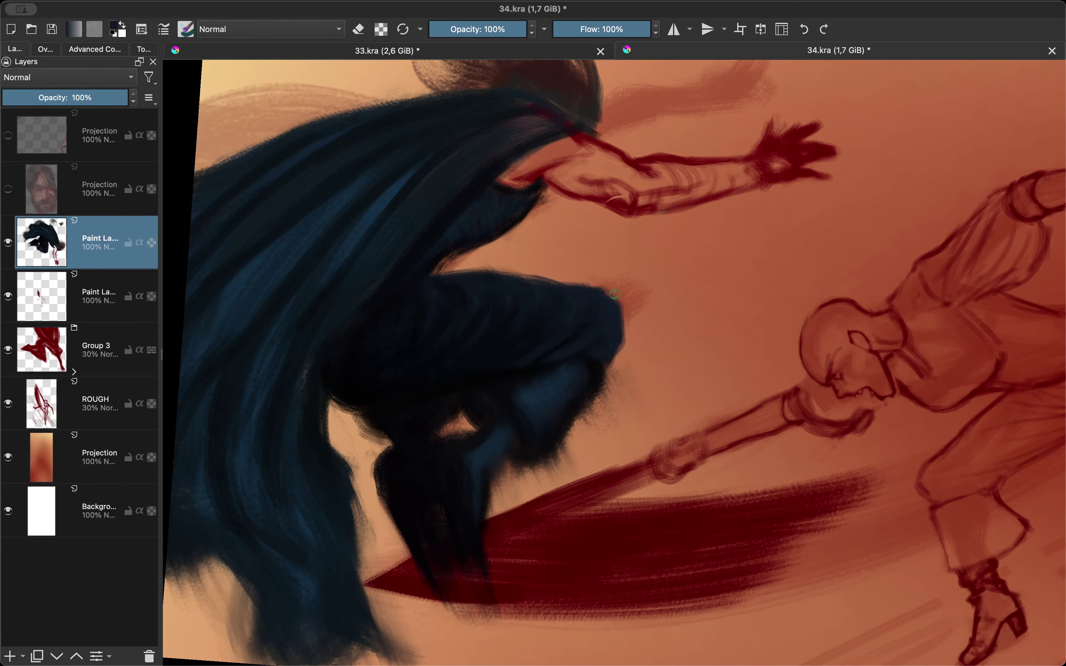
pyautogui.press('m')
pyautogui.moveTo(615, 294)
pyautogui.mouseDown()
pyautogui.moveTo(487, 333)
pyautogui.moveTo(548, 409)
pyautogui.mouseUp()
pyautogui.press('m')
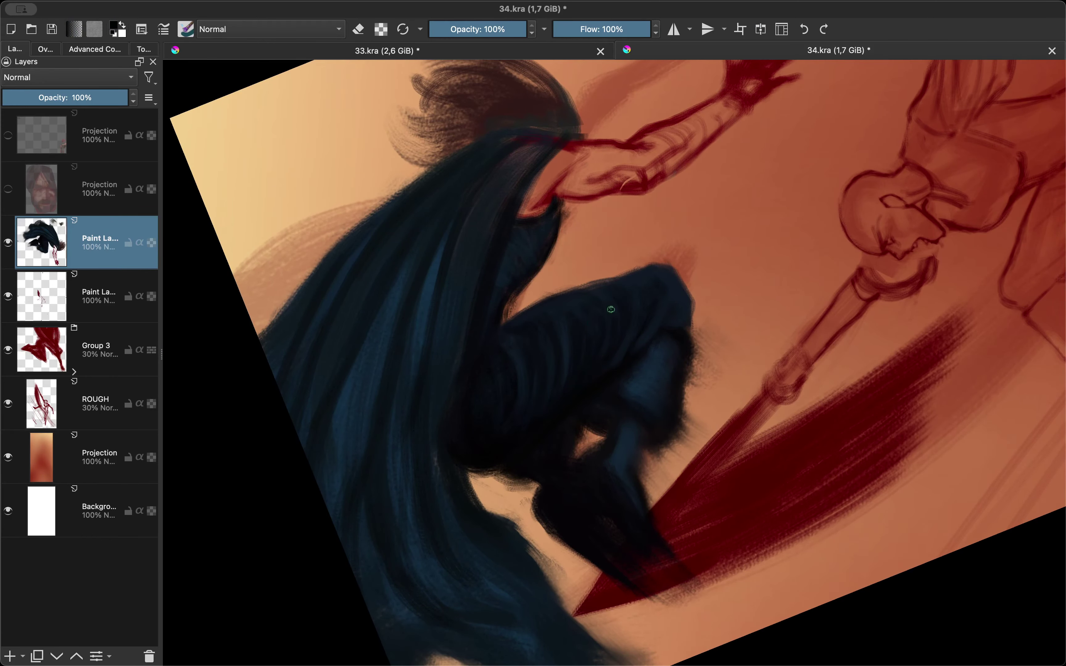
pyautogui.moveTo(611, 310); pyautogui.dragTo(512, 445)
pyautogui.scroll(3, 485, 309)
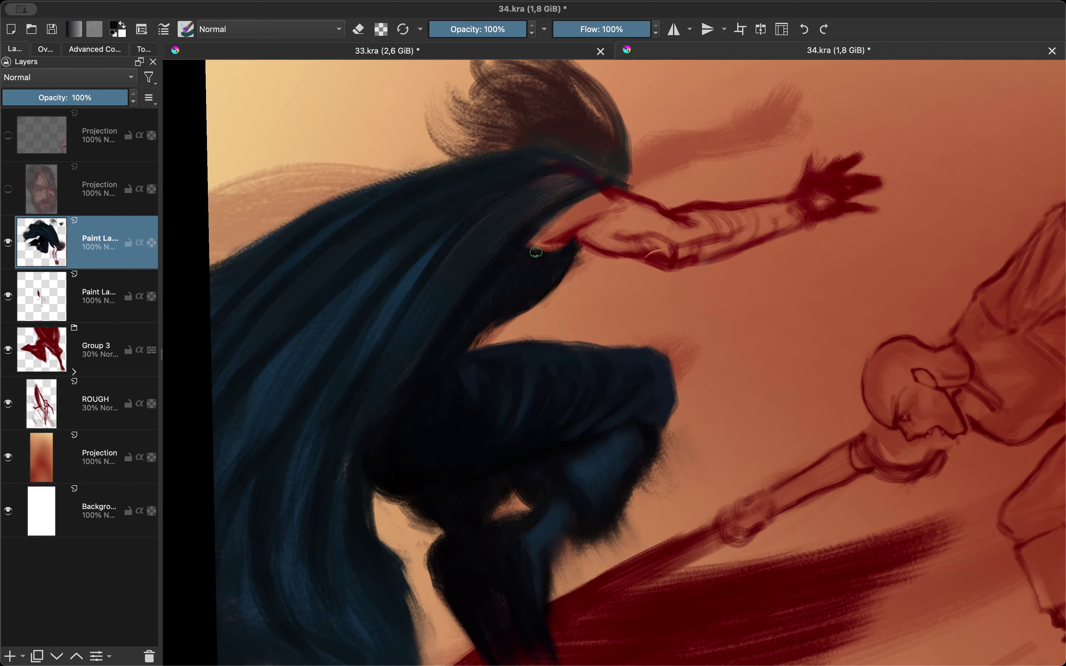
# Paint sampled light skin tone over the leaper's upper arm and along the arm
pyautogui.press('m')
pyautogui.press('m')
pyautogui.press('m')
pyautogui.press('4')
pyautogui.press('4')
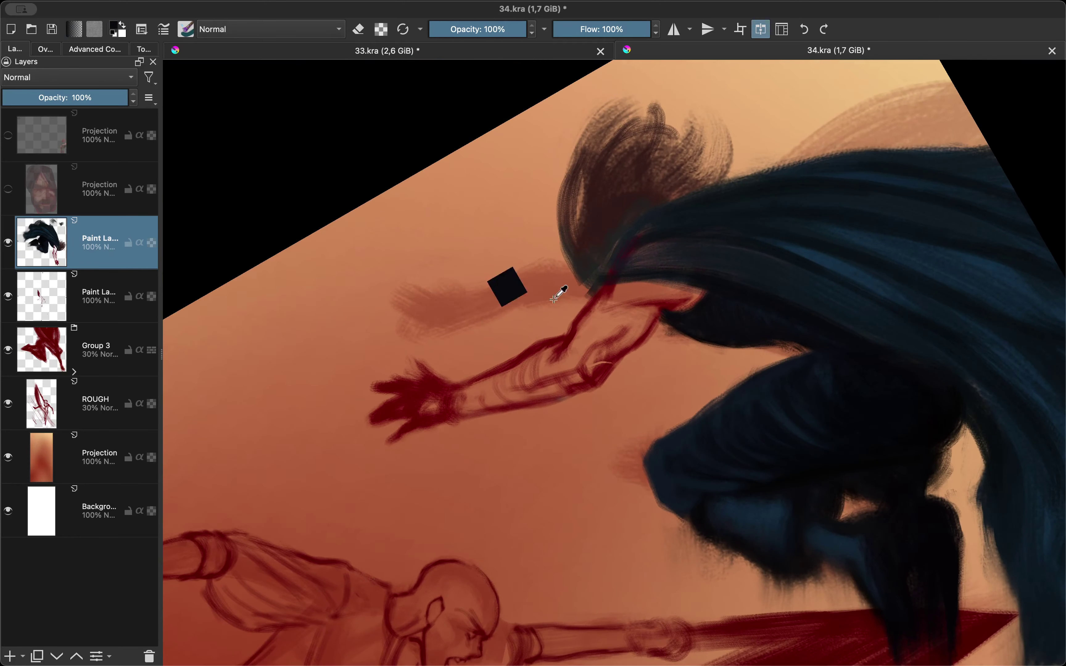
pyautogui.keyDown('ctrl'); pyautogui.click(554, 300); pyautogui.keyUp('ctrl')
pyautogui.moveTo(505, 409); pyautogui.dragTo(542, 423)
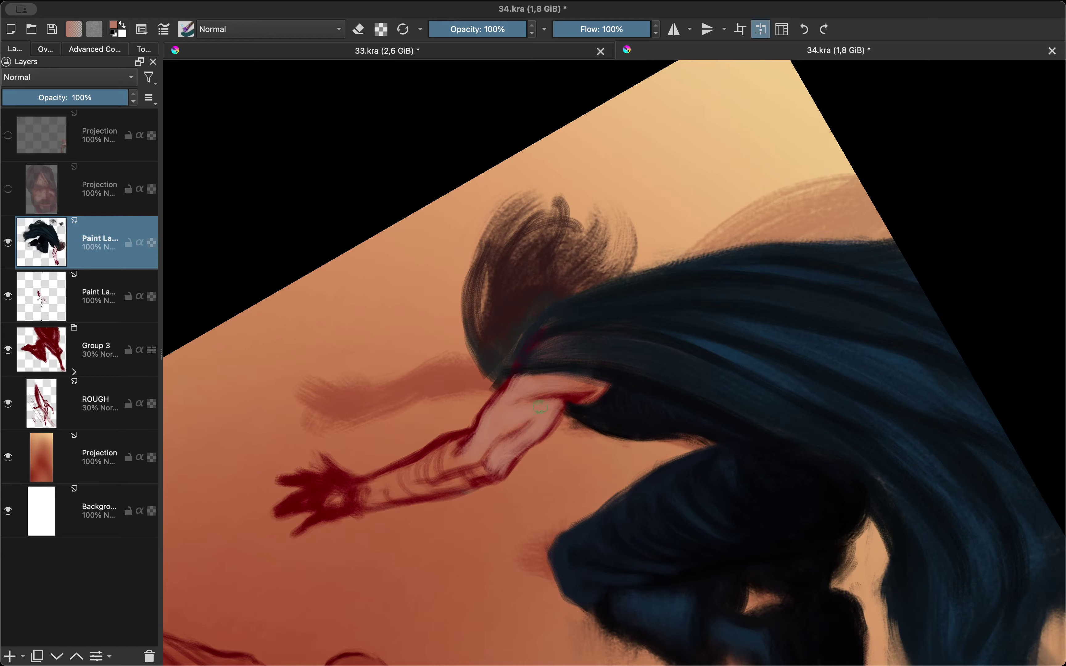
pyautogui.keyDown('ctrl'); pyautogui.click(581, 392); pyautogui.keyUp('ctrl')
pyautogui.press('4')
pyautogui.press('4')
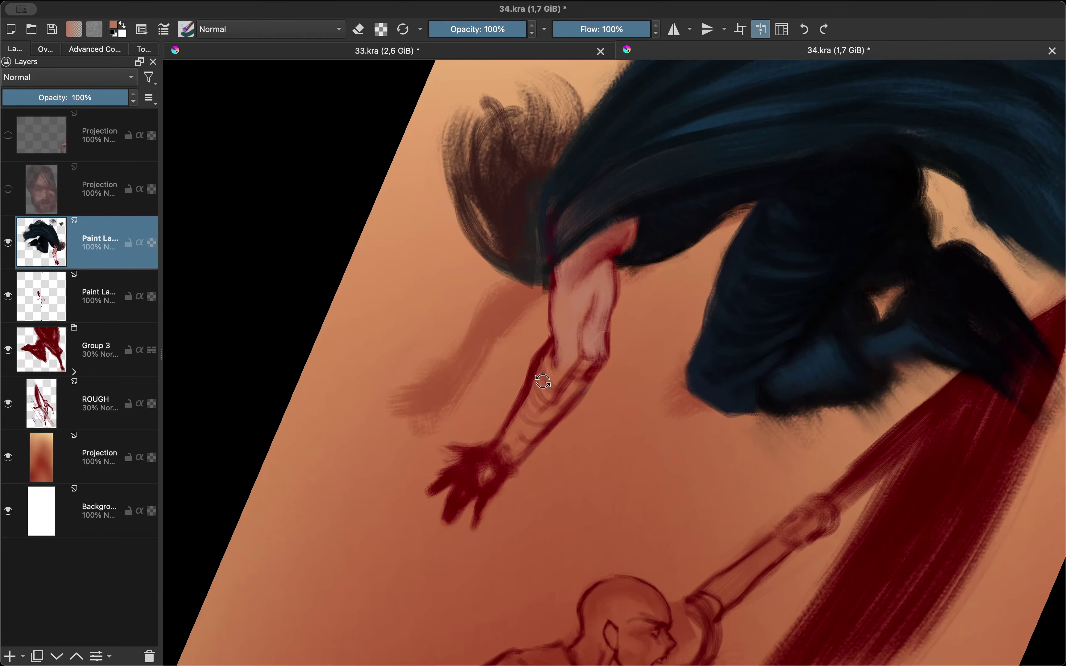
pyautogui.press('4')
pyautogui.press('e')
pyautogui.press('e')
pyautogui.moveTo(506, 474); pyautogui.dragTo(555, 392)
# On a new layer, shade the upper arm in dark red and lighter skin tones
pyautogui.press('6')
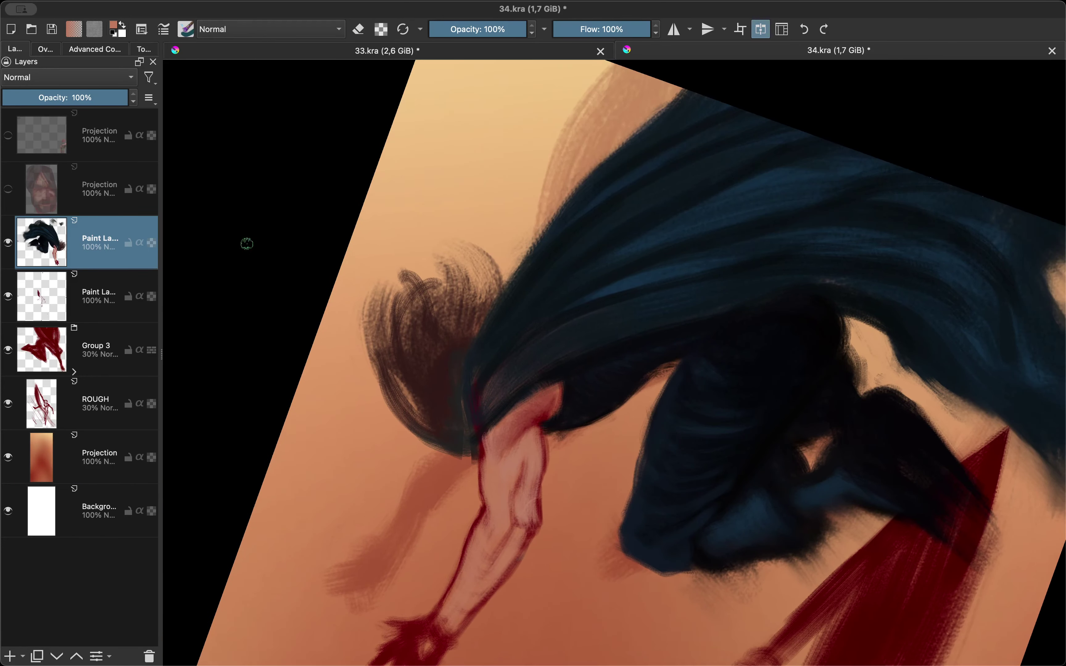
pyautogui.press('Insert')
pyautogui.moveTo(484, 304); pyautogui.dragTo(440, 485)
pyautogui.press('pageup')
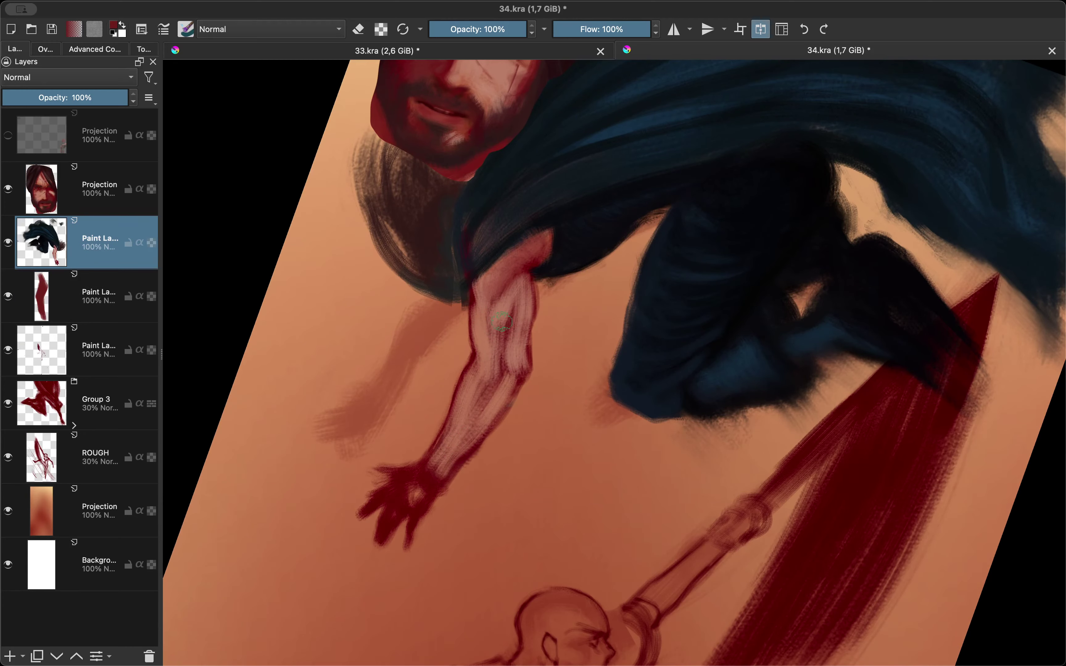
pyautogui.moveTo(489, 273); pyautogui.dragTo(506, 374)
pyautogui.moveTo(520, 282)
pyautogui.mouseDown()
pyautogui.moveTo(493, 335)
pyautogui.moveTo(496, 379)
pyautogui.moveTo(463, 410)
pyautogui.mouseUp()
pyautogui.keyDown('ctrl'); pyautogui.click(493, 345); pyautogui.keyUp('ctrl')
pyautogui.moveTo(493, 349); pyautogui.dragTo(467, 405)
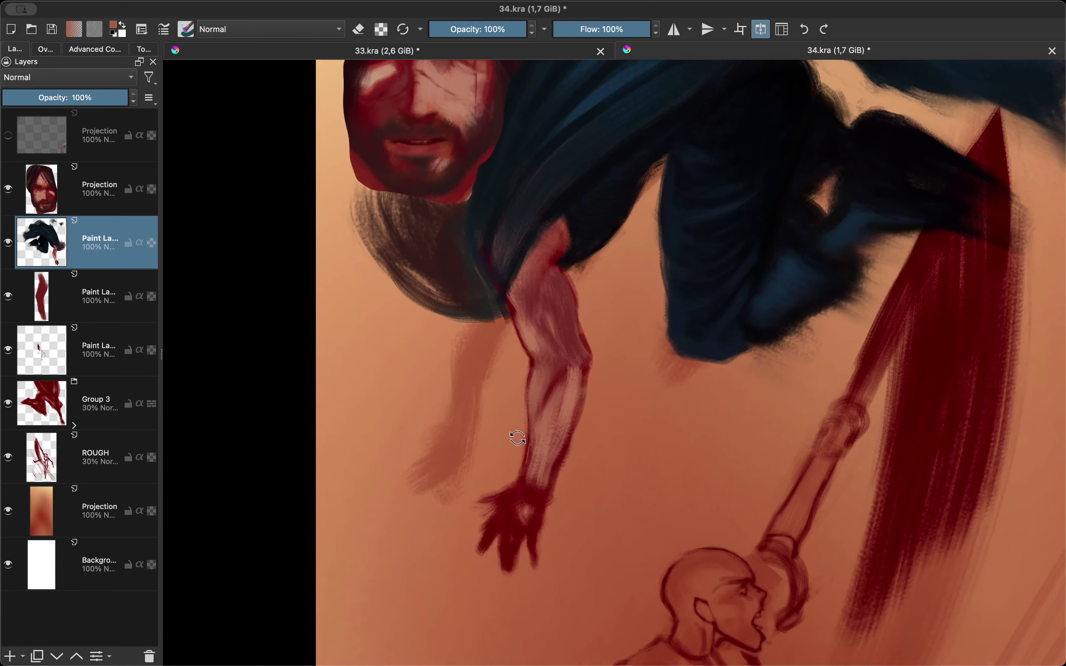
# Lighten the upper edge of the forearm, sampling dark red and forearm colours
pyautogui.moveTo(511, 436); pyautogui.dragTo(469, 529)
pyautogui.press('m')
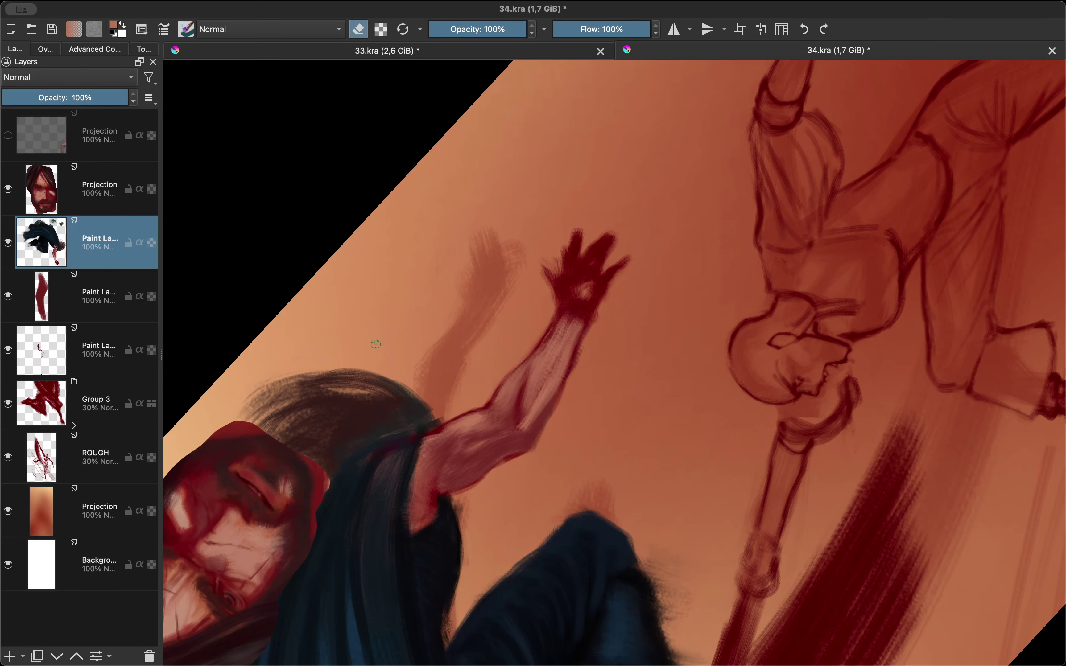
pyautogui.press('e')
pyautogui.moveTo(376, 344)
pyautogui.mouseDown()
pyautogui.moveTo(588, 406)
pyautogui.moveTo(600, 332)
pyautogui.mouseUp()
pyautogui.keyDown('ctrl'); pyautogui.click(581, 407); pyautogui.keyUp('ctrl')
pyautogui.press('e')
pyautogui.keyDown('ctrl'); pyautogui.click(581, 370); pyautogui.keyUp('ctrl')
pyautogui.press('m')
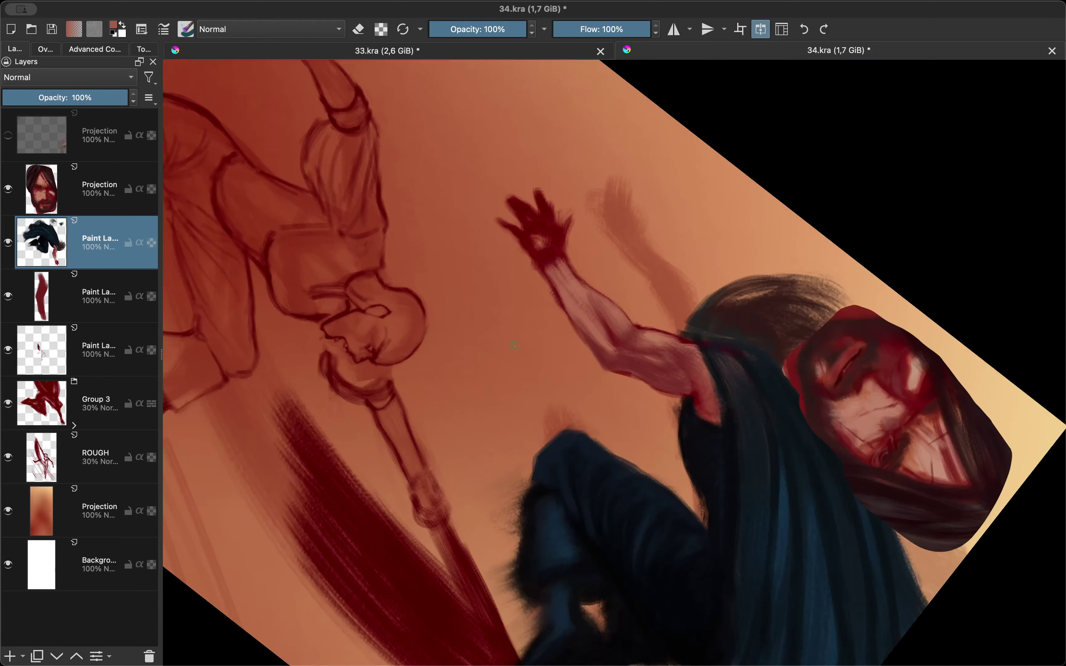
pyautogui.moveTo(529, 388); pyautogui.dragTo(582, 355)
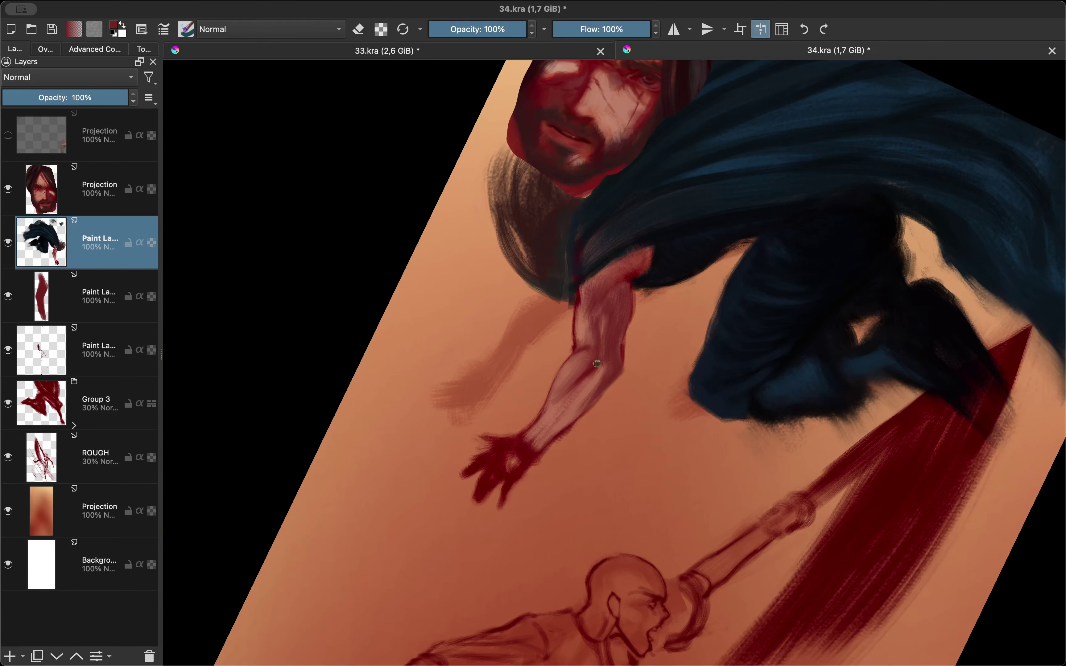
pyautogui.keyDown('ctrl'); pyautogui.click(573, 387); pyautogui.keyUp('ctrl')
pyautogui.moveTo(596, 311); pyautogui.dragTo(539, 361)
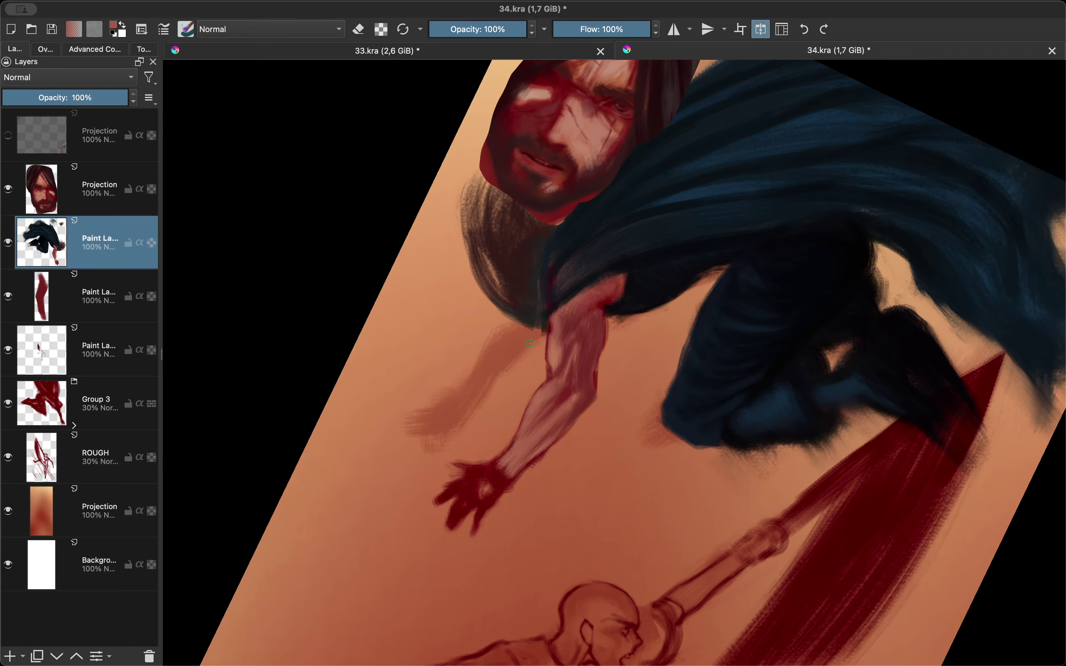
# Merge the arm shading into the figure layer and lighten the forearm into the fingers
pyautogui.hotkey('ctrl', 'e')
pyautogui.press('e')
pyautogui.press('e')
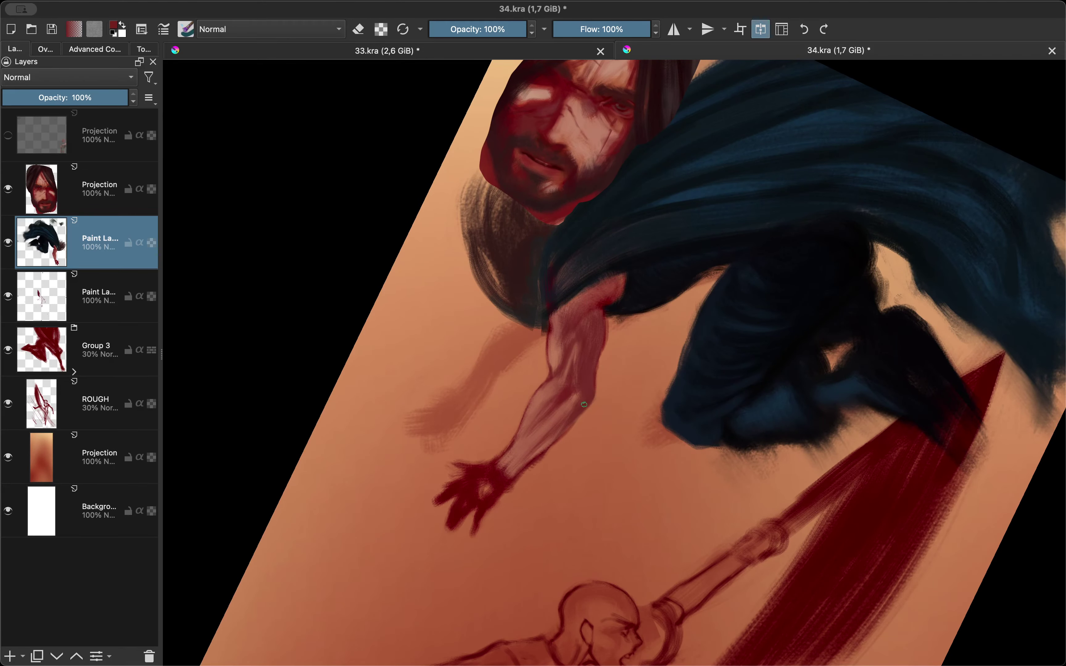
pyautogui.keyDown('ctrl'); pyautogui.click(553, 429); pyautogui.keyUp('ctrl')
pyautogui.moveTo(553, 430); pyautogui.dragTo(551, 299)
pyautogui.press('e')
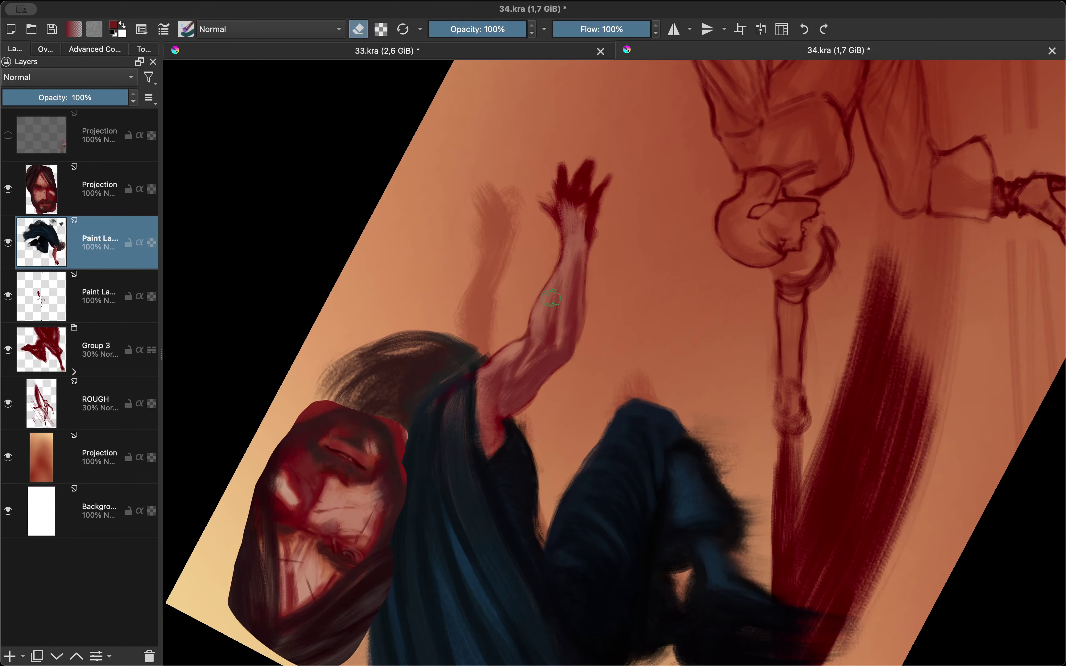
pyautogui.press('e')
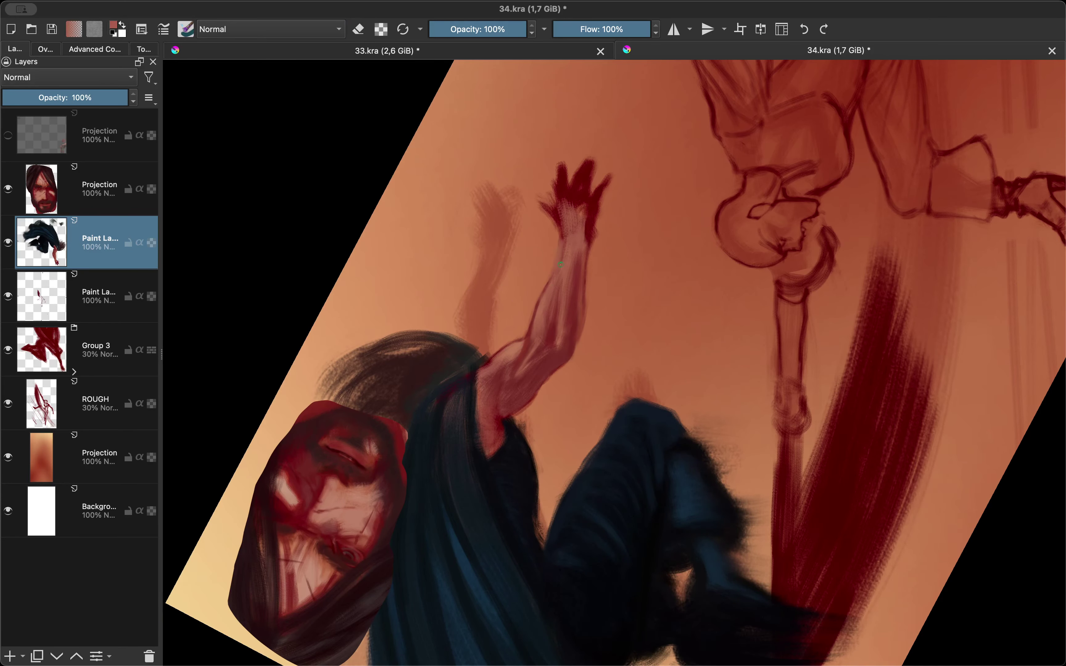
pyautogui.moveTo(565, 256)
pyautogui.mouseDown()
pyautogui.moveTo(575, 185)
pyautogui.moveTo(601, 183)
pyautogui.moveTo(533, 190)
pyautogui.mouseUp()
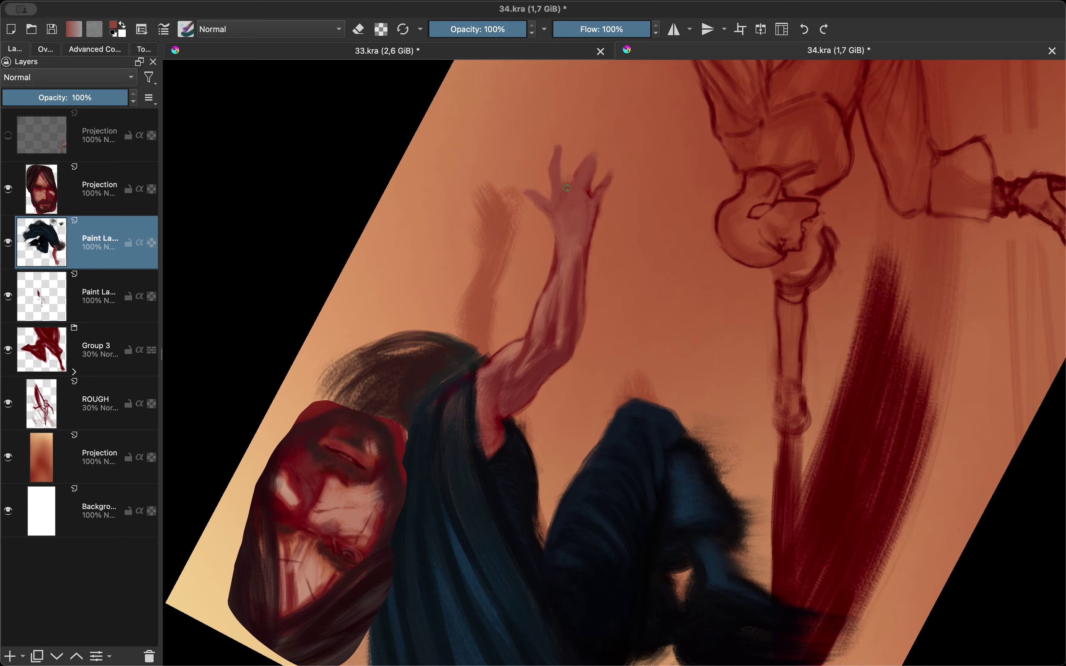
# Zoom and mirror the view to check the whole painting
pyautogui.scroll(3, 574, 170)
pyautogui.scroll(2, 532, 389)
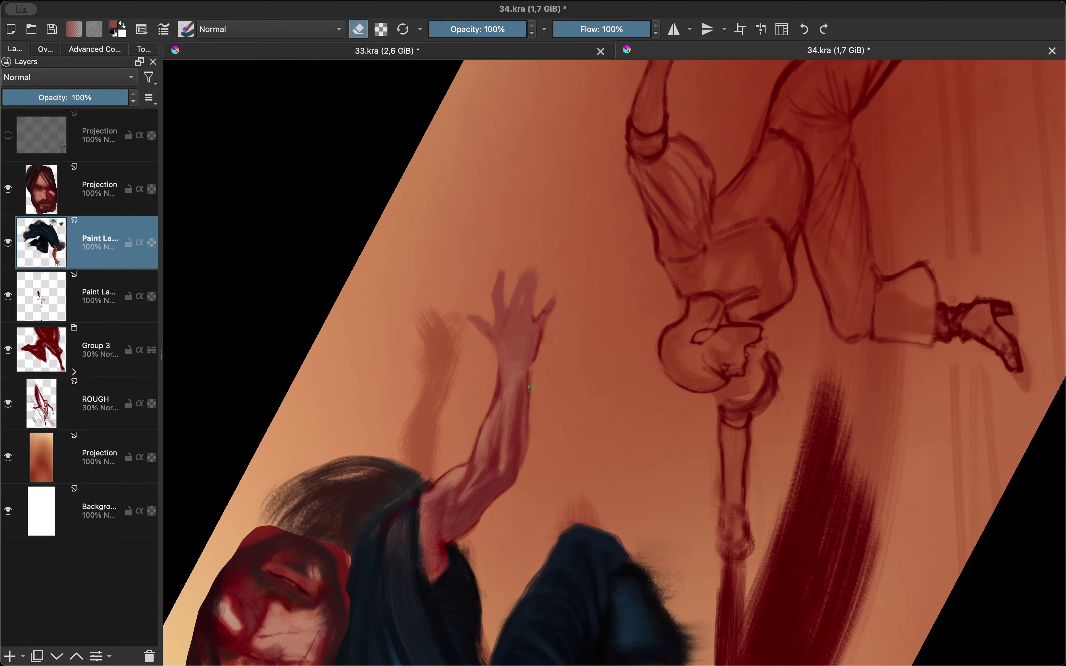
pyautogui.scroll(-3, 521, 379)
pyautogui.press('m')
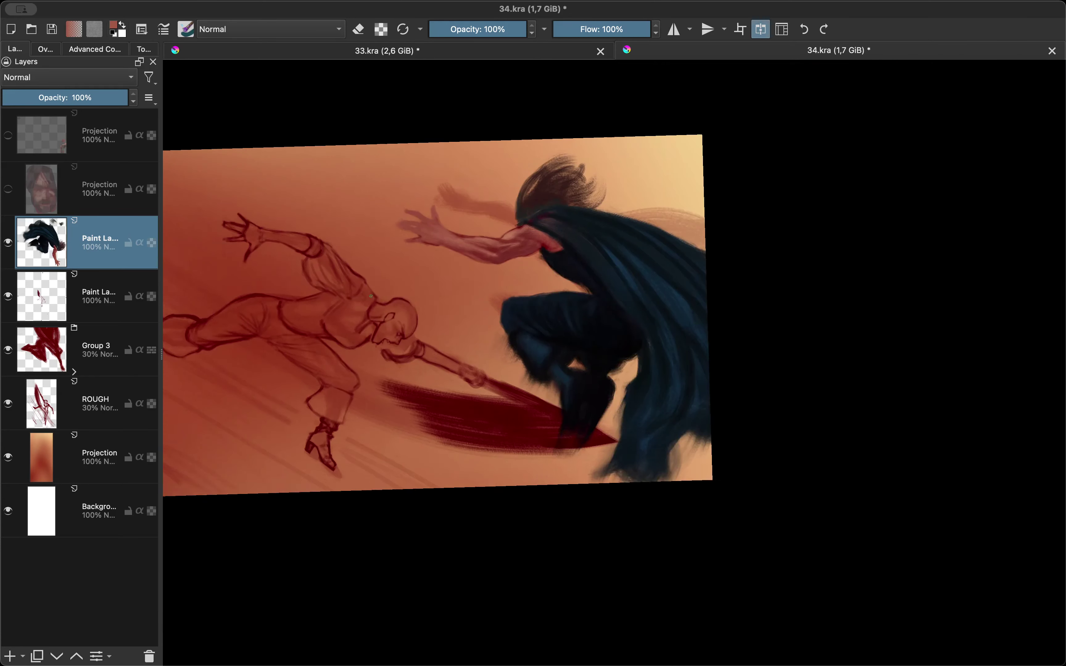
pyautogui.scroll(3, 443, 370)
pyautogui.scroll(2, 442, 370)
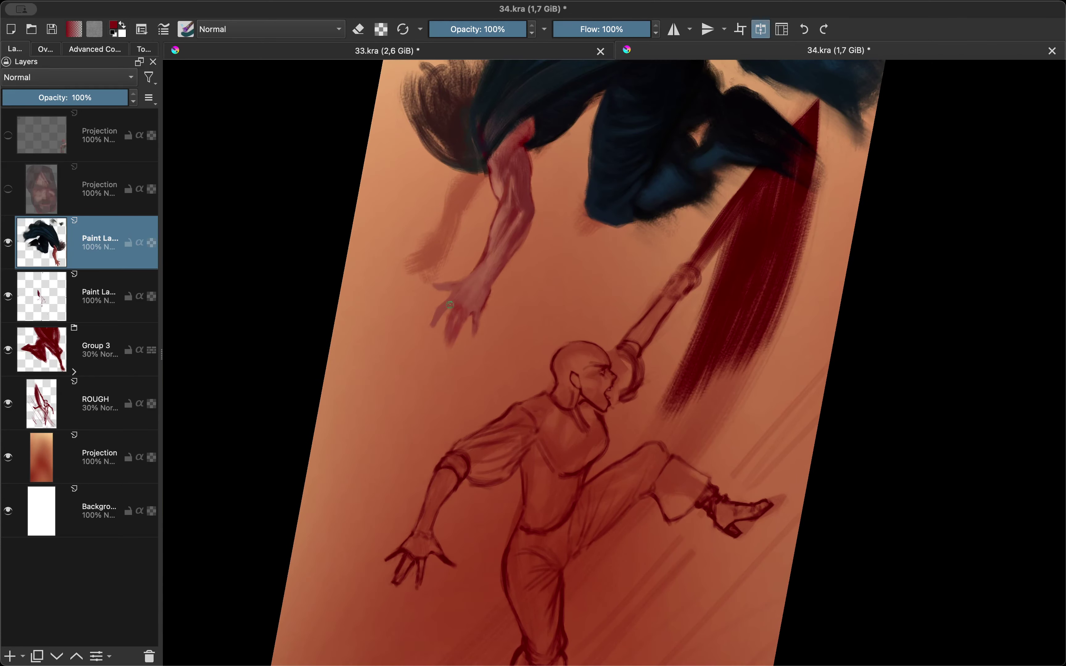
pyautogui.scroll(5, 441, 282)
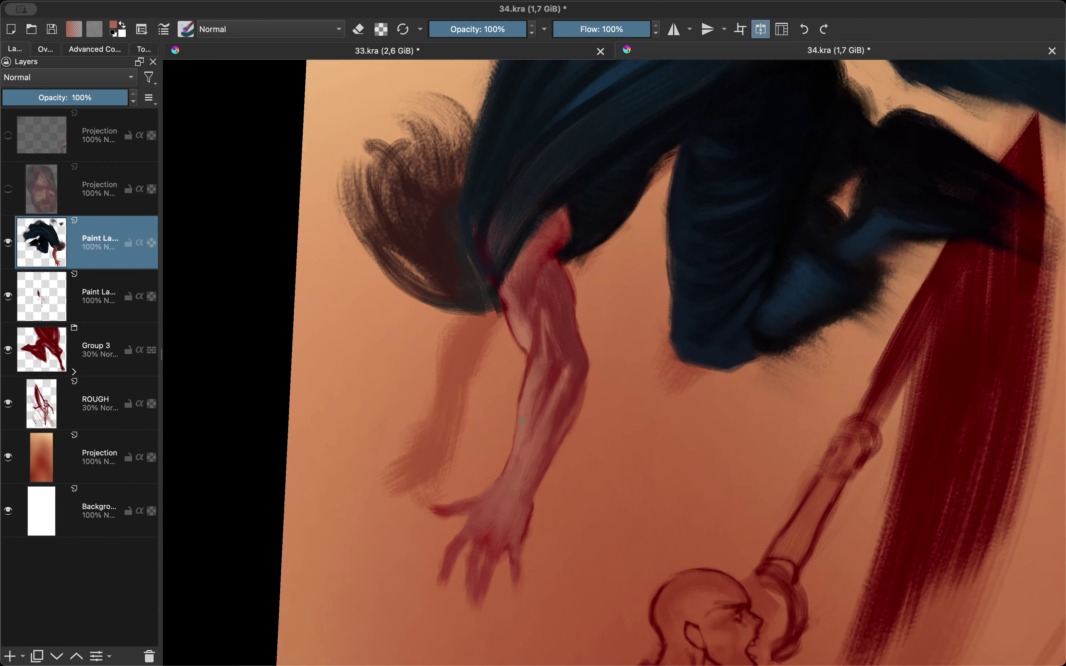
# Paint dark red strokes over the arm and shoulder
pyautogui.keyDown('ctrl'); pyautogui.click(537, 326); pyautogui.keyUp('ctrl')
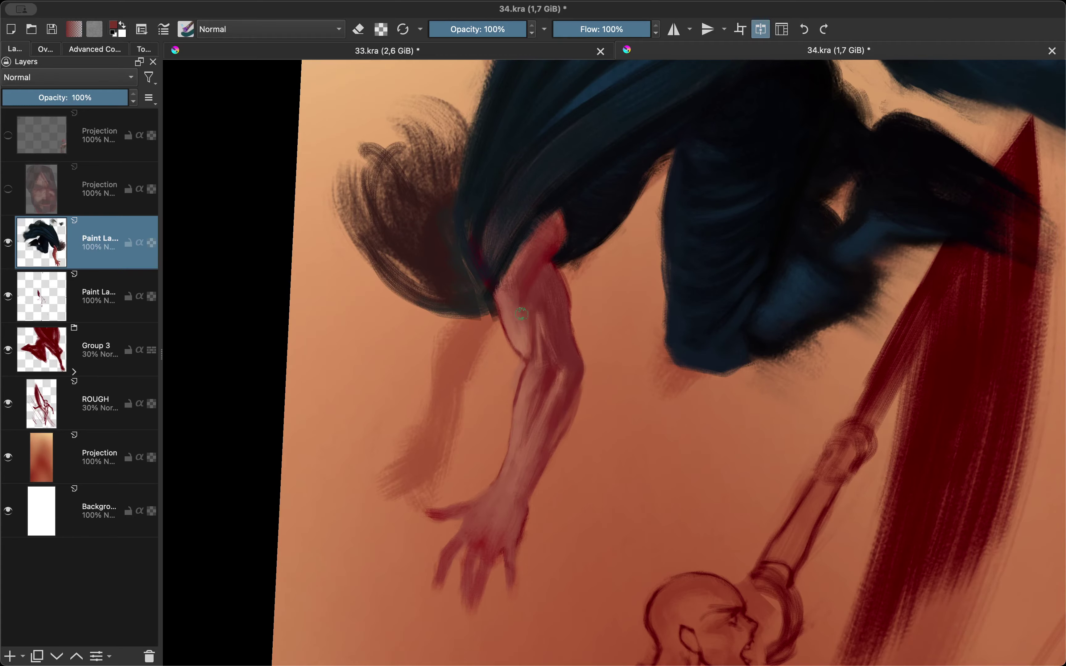
pyautogui.moveTo(537, 326); pyautogui.dragTo(626, 362)
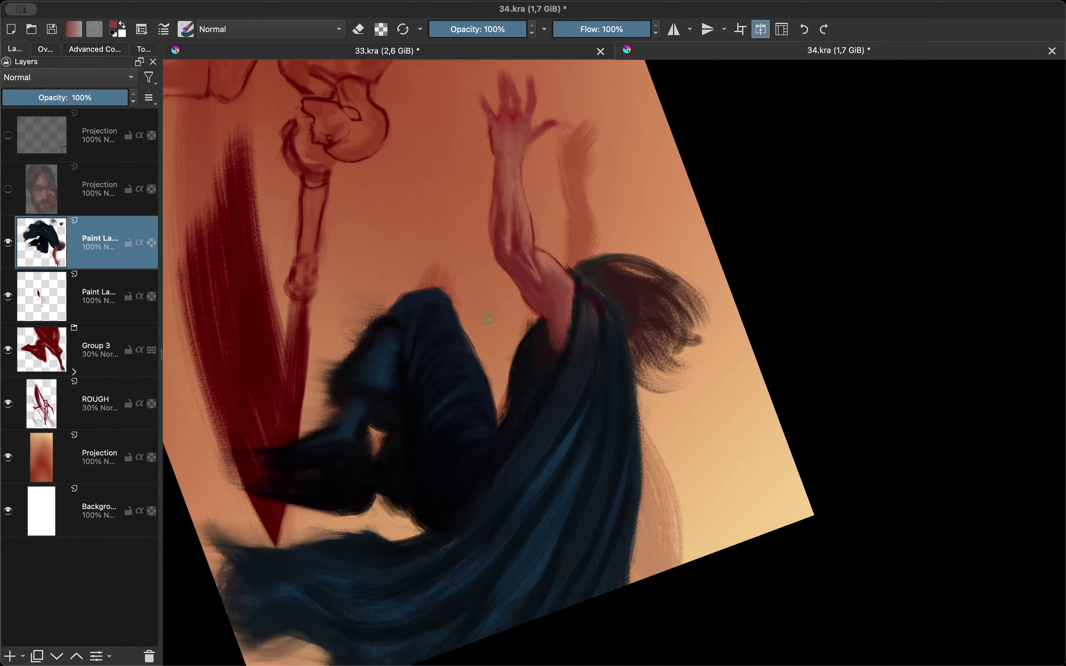
pyautogui.press('m')
pyautogui.hotkey('shift', 'i')
pyautogui.moveTo(538, 348); pyautogui.dragTo(556, 313)
pyautogui.moveTo(544, 397); pyautogui.dragTo(549, 362)
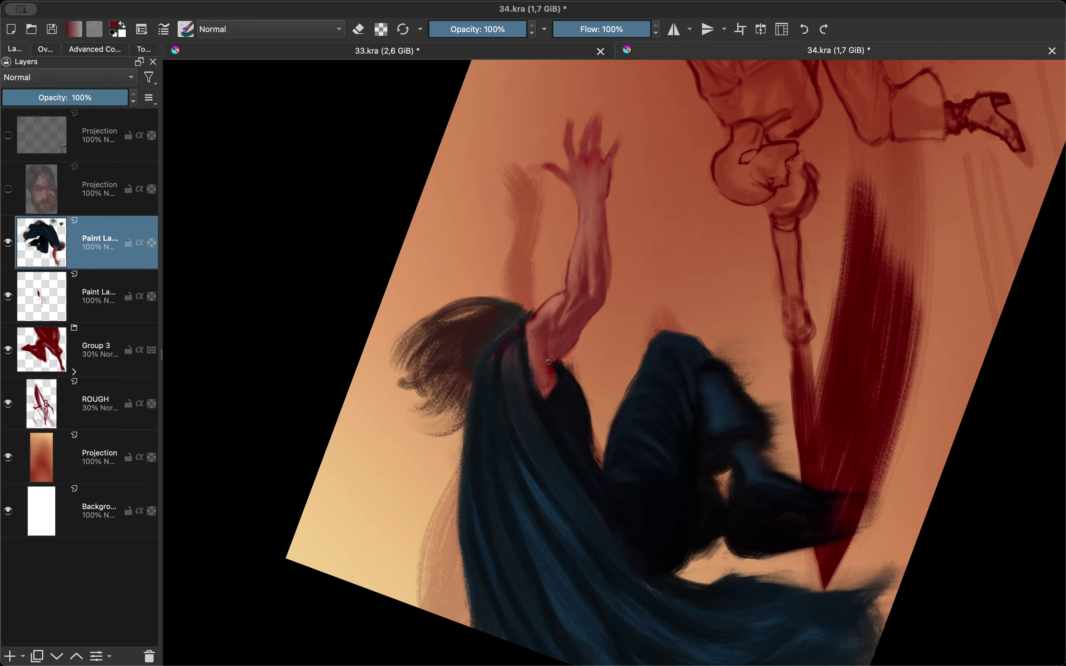
# Repaint the shoulder and upper arm with a broad stroke
pyautogui.press('5')
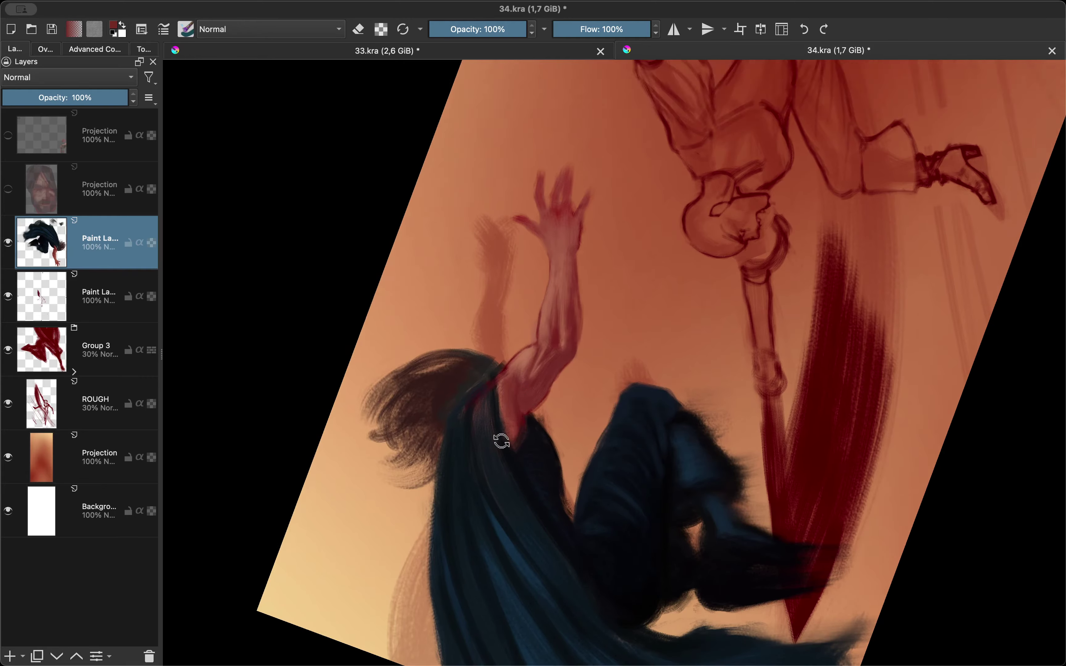
pyautogui.press('m')
pyautogui.scroll(3, 538, 455)
pyautogui.press('e')
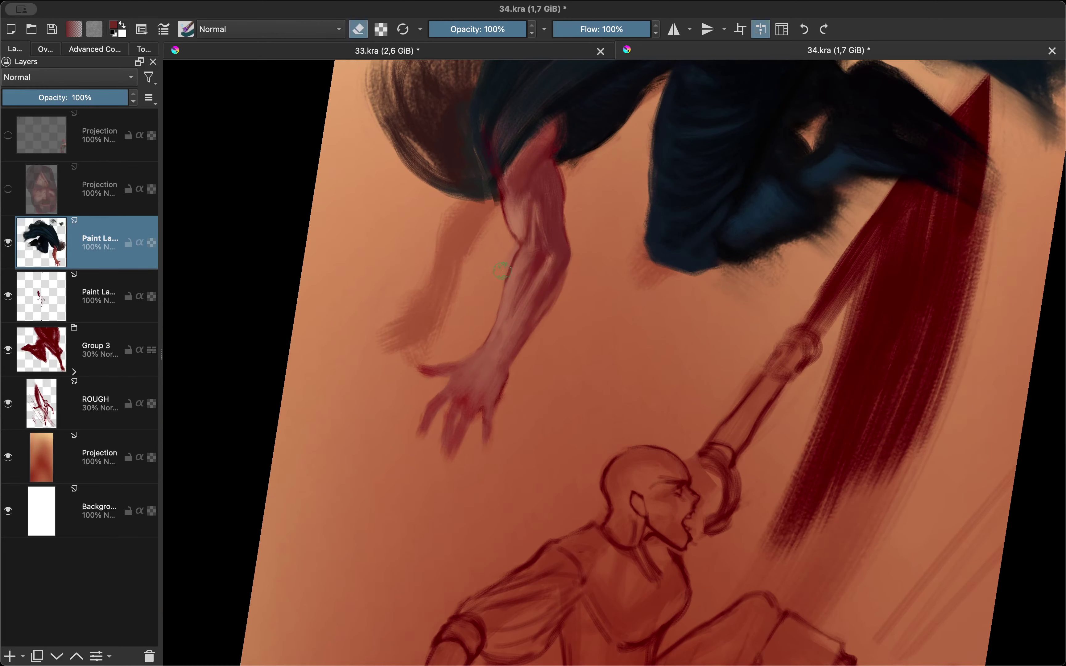
pyautogui.press('e')
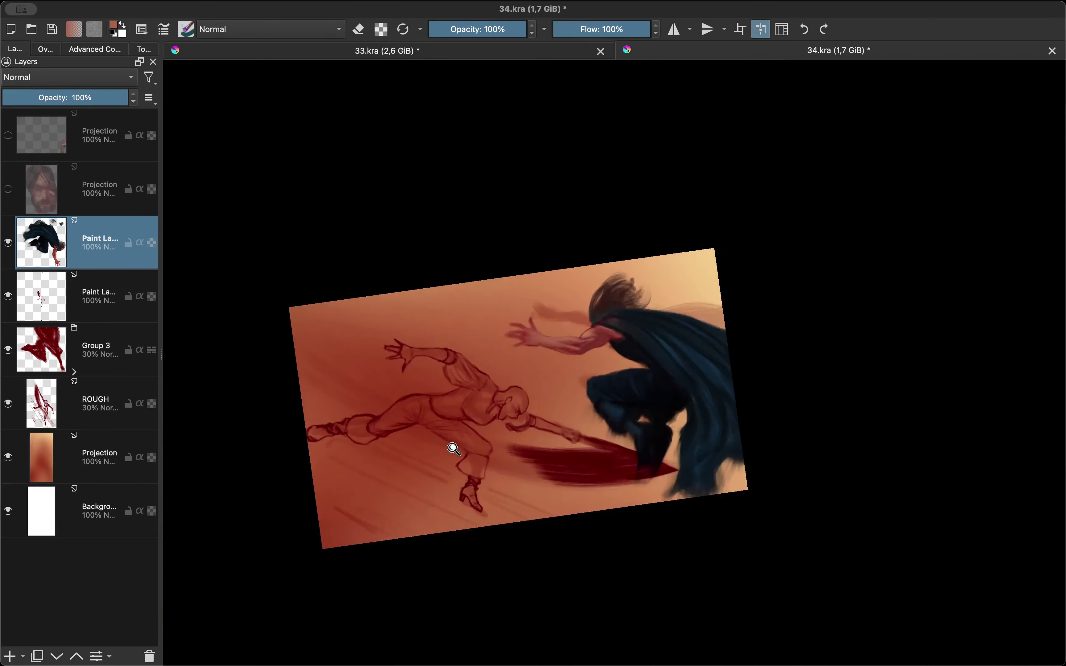
pyautogui.press('m')
pyautogui.scroll(2, 504, 370)
pyautogui.moveTo(503, 370)
pyautogui.mouseDown()
pyautogui.moveTo(533, 343)
pyautogui.moveTo(527, 381)
pyautogui.moveTo(607, 308)
pyautogui.moveTo(589, 386)
pyautogui.mouseUp()
pyautogui.hscroll(-2, 529, 348)
# Sample black, dark red and lighter salmon skin colours around the arm
pyautogui.keyDown('ctrl'); pyautogui.click(602, 282); pyautogui.keyUp('ctrl')
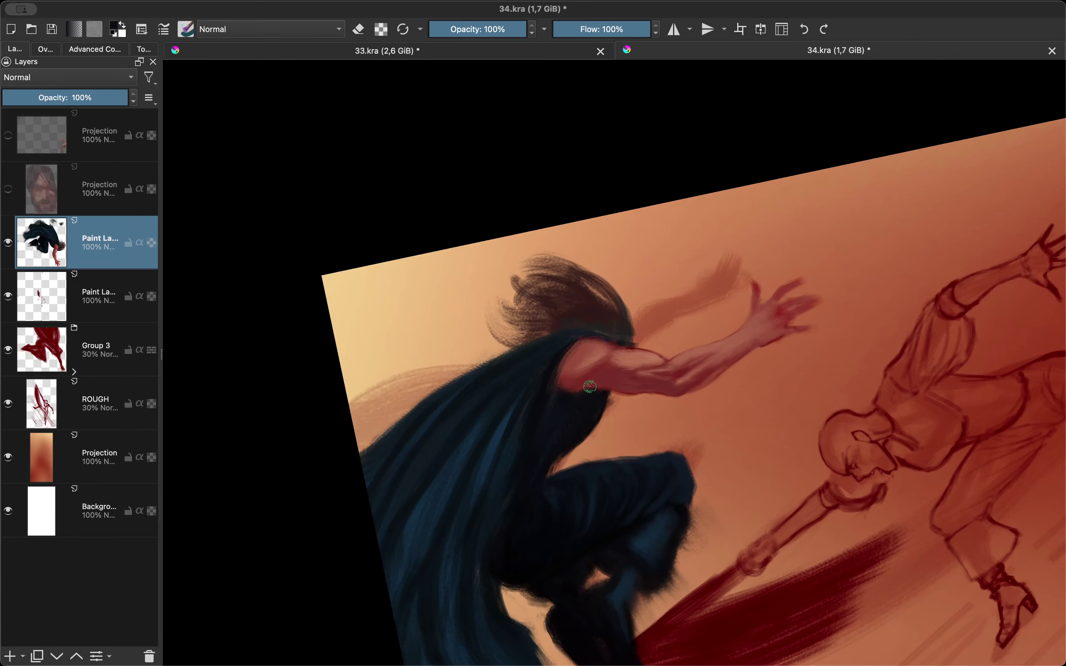
pyautogui.keyDown('ctrl'); pyautogui.click(588, 385); pyautogui.keyUp('ctrl')
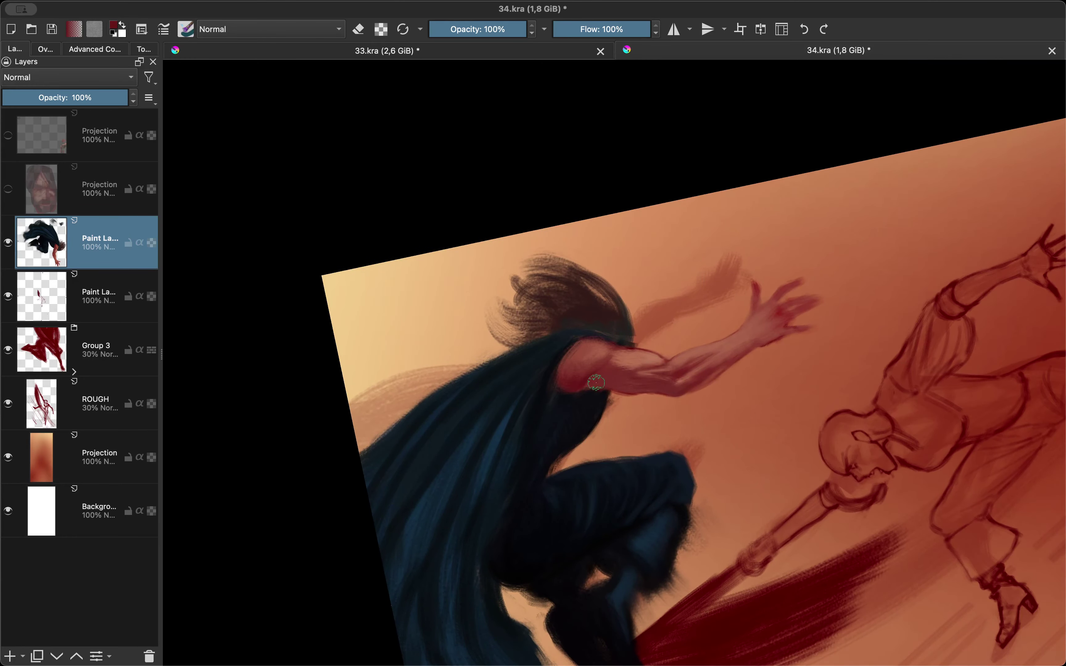
pyautogui.press('m')
pyautogui.moveTo(487, 369); pyautogui.dragTo(618, 372)
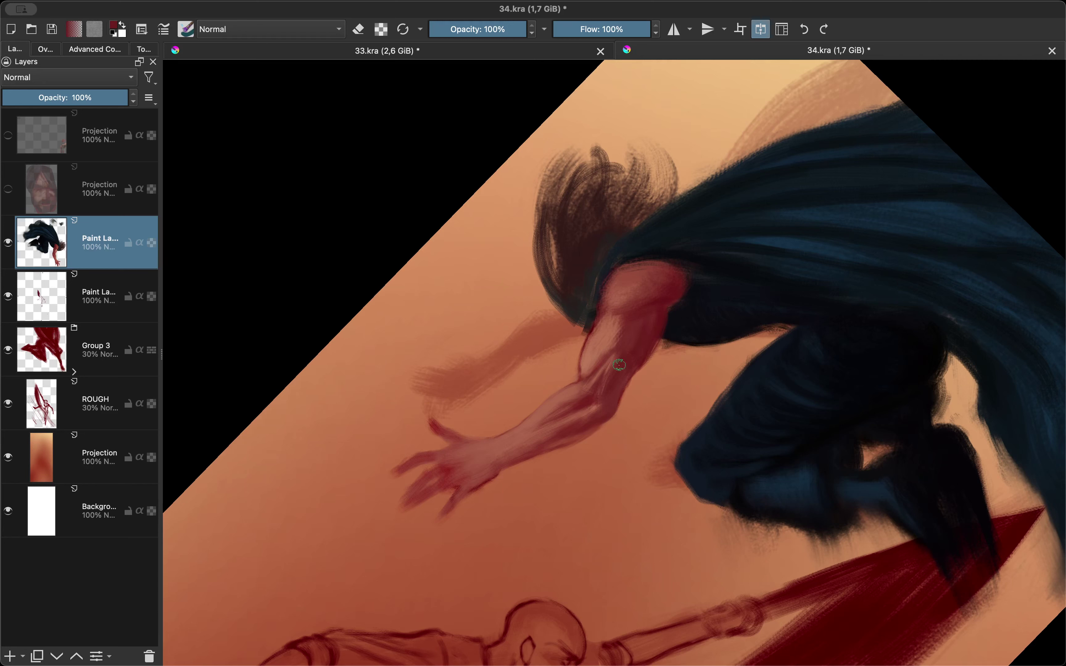
pyautogui.keyDown('ctrl'); pyautogui.click(575, 359); pyautogui.keyUp('ctrl')
pyautogui.press('e')
pyautogui.keyDown('ctrl'); pyautogui.click(578, 387); pyautogui.keyUp('ctrl')
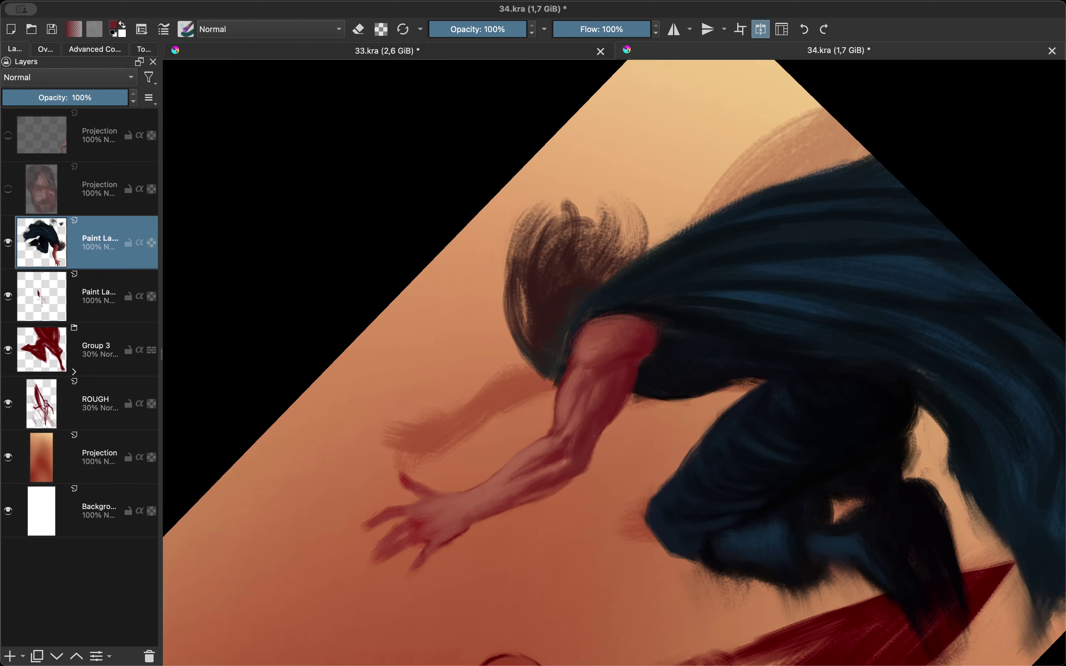
# Repaint the hair as near-black separate locks and hide Group 3
pyautogui.moveTo(629, 333); pyautogui.dragTo(551, 299)
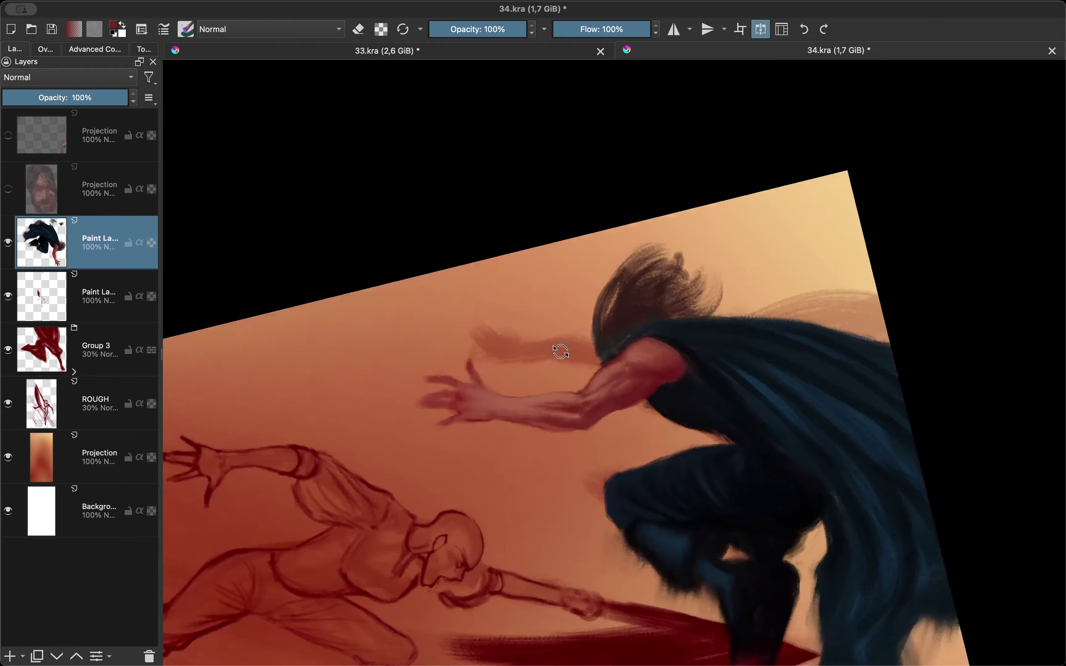
pyautogui.press('m')
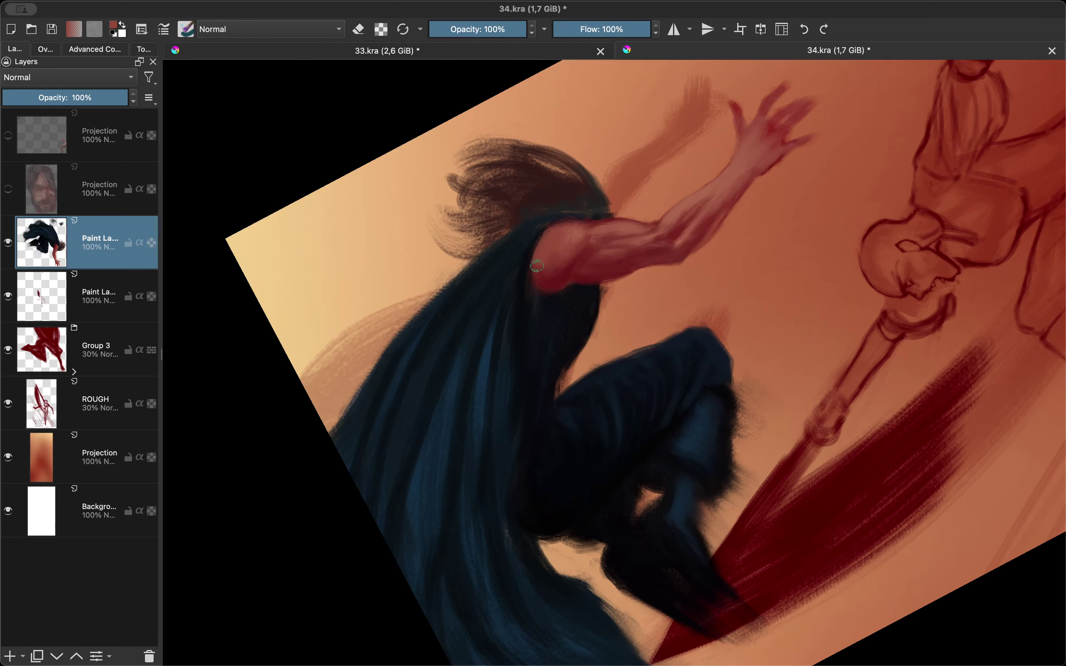
pyautogui.scroll(5, 536, 266)
pyautogui.press('e')
pyautogui.moveTo(575, 368); pyautogui.dragTo(566, 443)
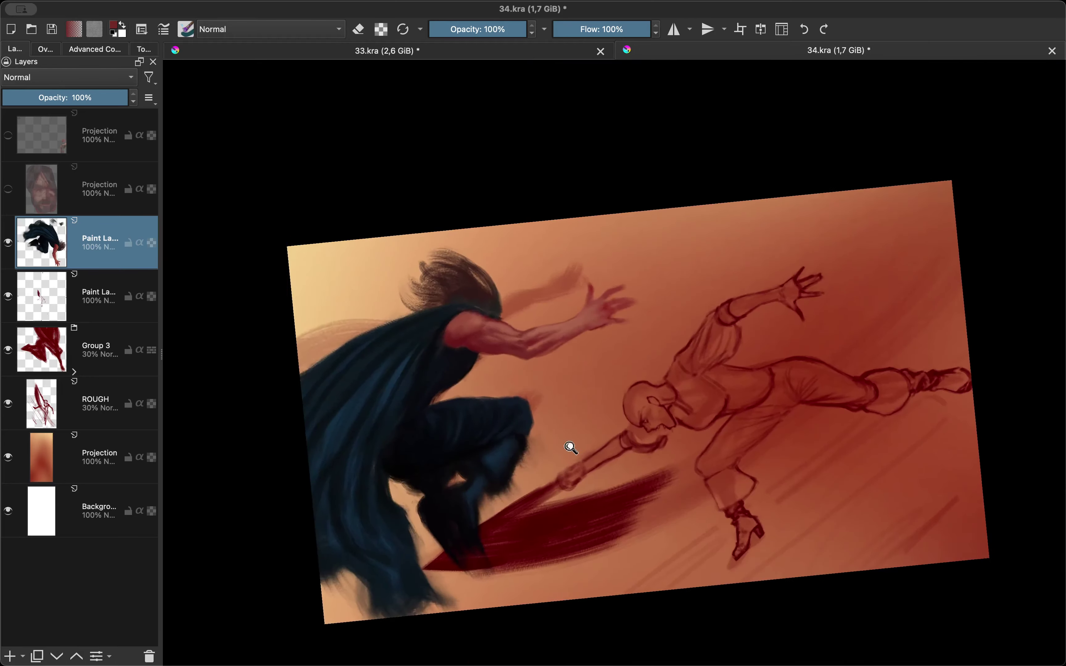
pyautogui.press('m')
pyautogui.press('e')
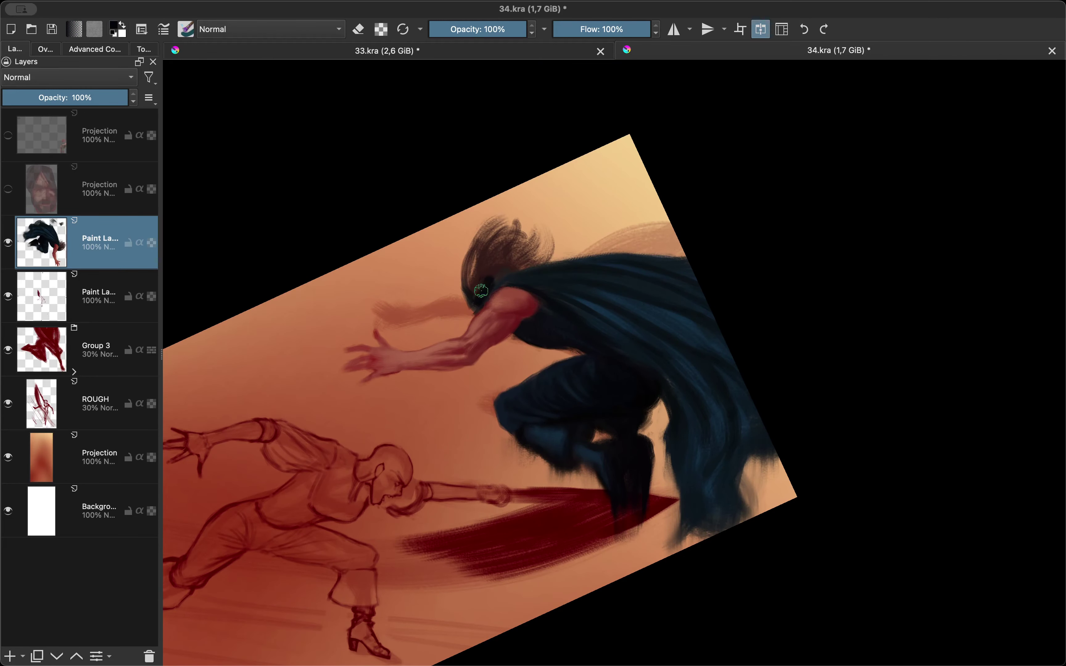
pyautogui.moveTo(481, 291); pyautogui.dragTo(507, 220)
pyautogui.moveTo(485, 274)
pyautogui.mouseDown()
pyautogui.moveTo(472, 221)
pyautogui.moveTo(460, 281)
pyautogui.moveTo(425, 204)
pyautogui.mouseUp()
pyautogui.press('e')
# Reset the view upright and sample dark red from the leaper's arm
pyautogui.press('e')
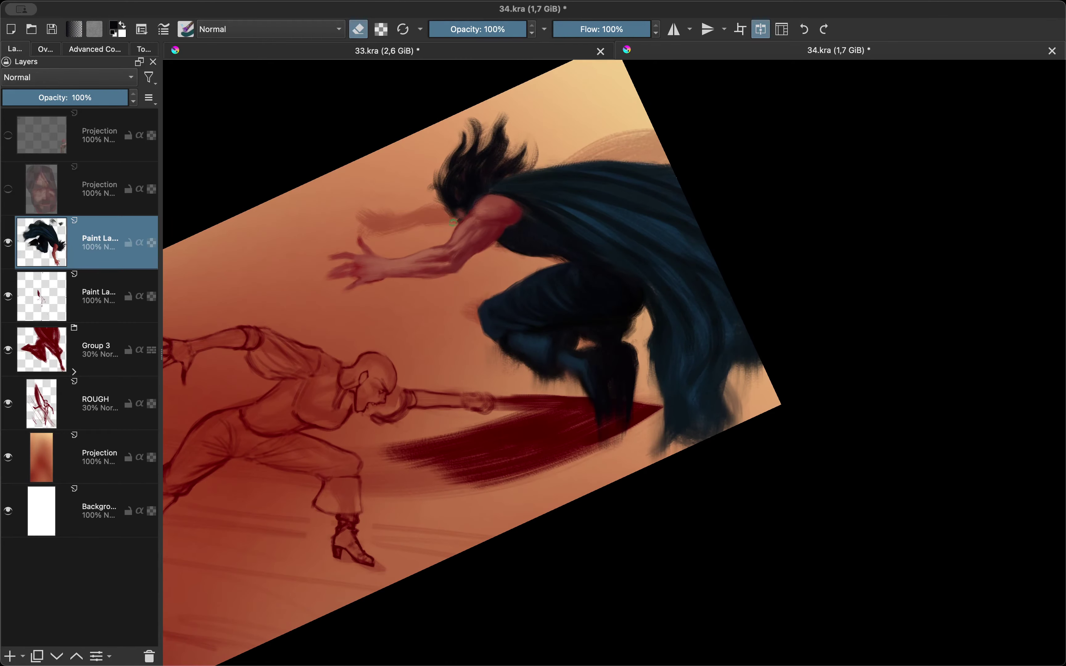
pyautogui.click(8, 350)
pyautogui.moveTo(381, 328); pyautogui.dragTo(557, 307)
pyautogui.press('e')
pyautogui.press('5')
pyautogui.press('m')
pyautogui.scroll(3, 529, 375)
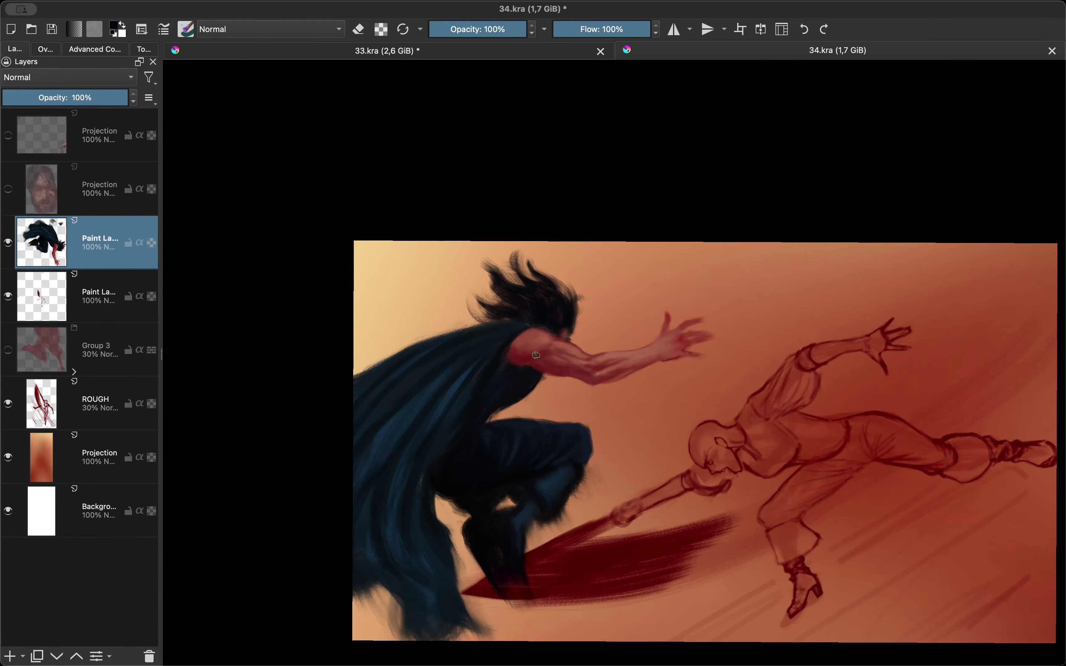
pyautogui.scroll(5, 519, 382)
pyautogui.keyDown('ctrl'); pyautogui.click(518, 382); pyautogui.keyUp('ctrl')
pyautogui.moveTo(519, 382); pyautogui.dragTo(542, 339)
pyautogui.press('m')
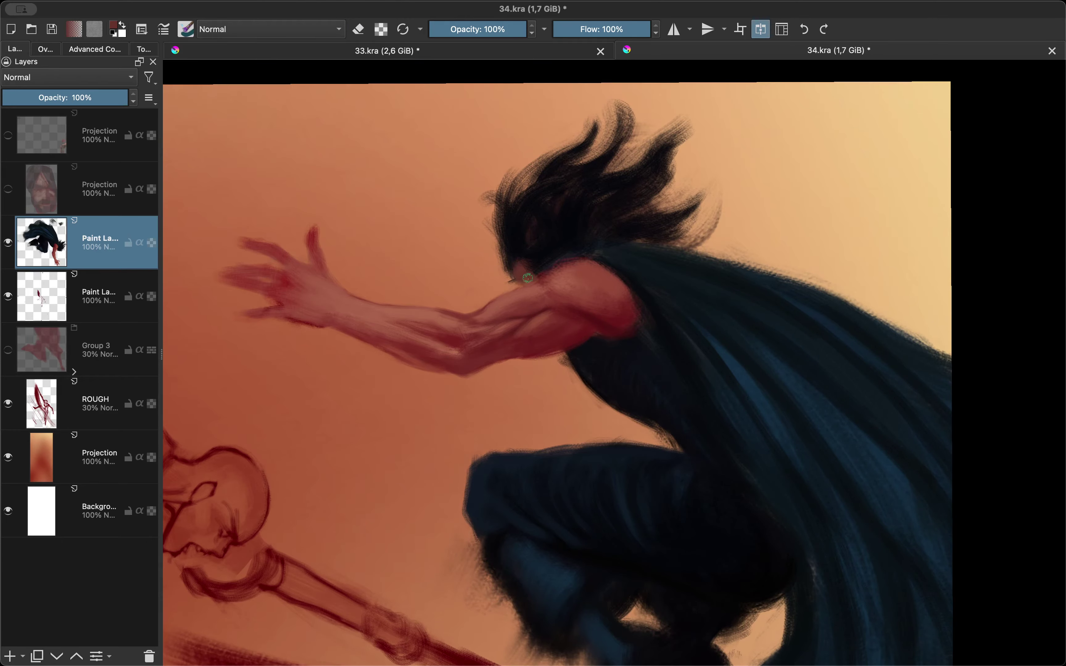
pyautogui.press('e')
# Sample darker reds from the shoulder and arm, flipping the view to check
pyautogui.keyDown('ctrl'); pyautogui.click(557, 270); pyautogui.keyUp('ctrl')
pyautogui.press('m')
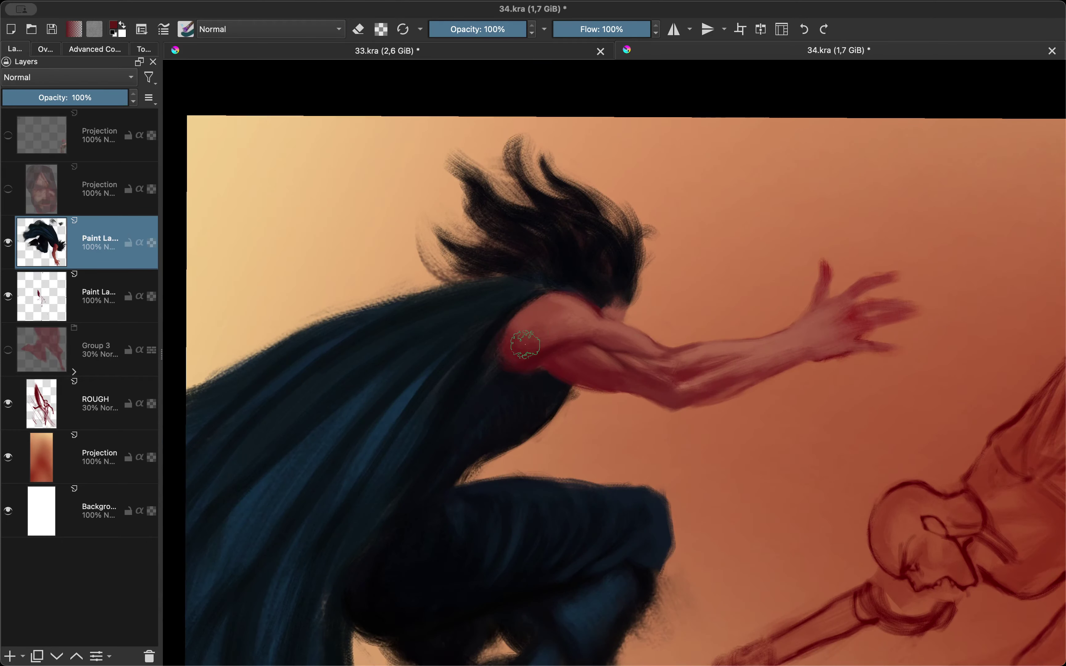
pyautogui.press('m')
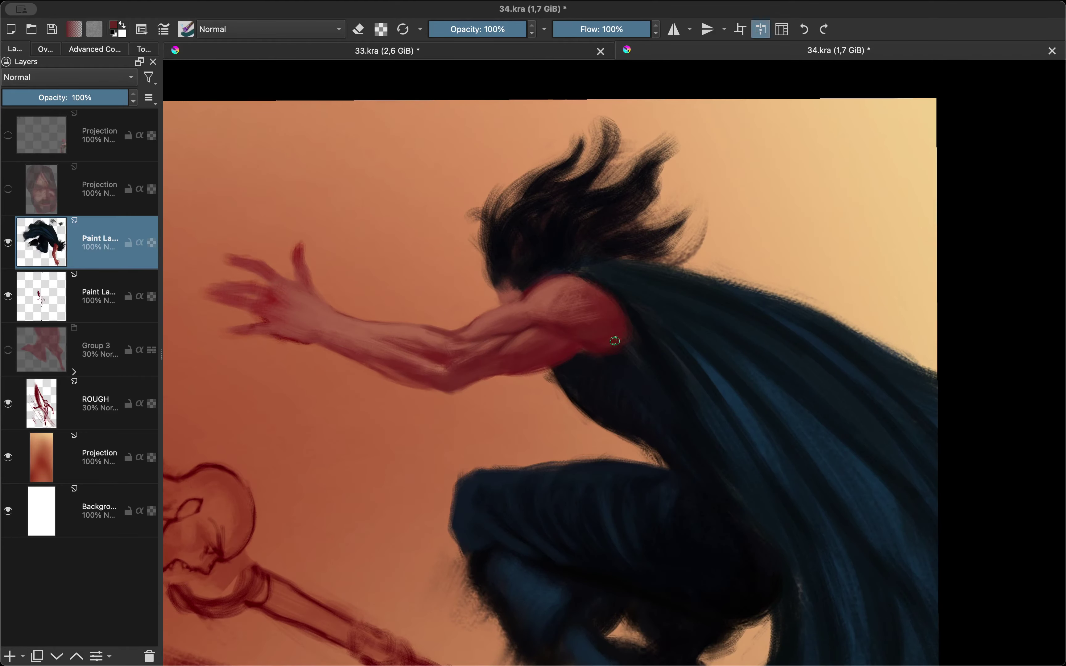
pyautogui.press('m')
pyautogui.moveTo(683, 309); pyautogui.dragTo(574, 318)
pyautogui.press('e')
pyautogui.keyDown('ctrl'); pyautogui.click(574, 318); pyautogui.keyUp('ctrl')
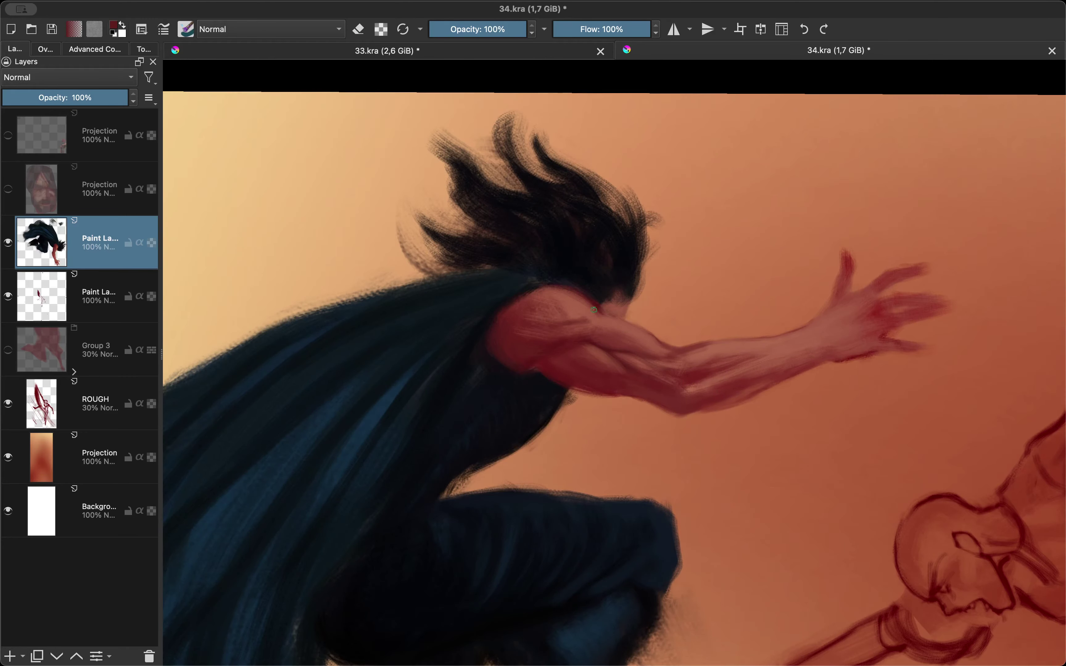
pyautogui.press('m')
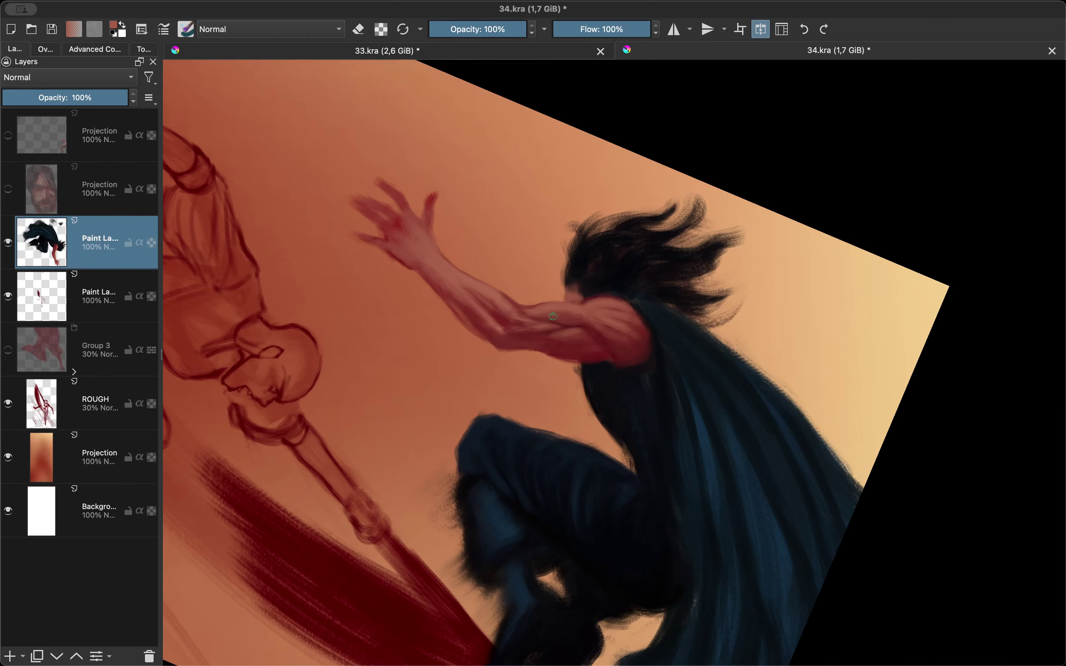
# Add a new paint layer and work light salmon skin tones into the arm
pyautogui.press('Insert')
pyautogui.keyDown('ctrl'); pyautogui.click(618, 352); pyautogui.keyUp('ctrl')
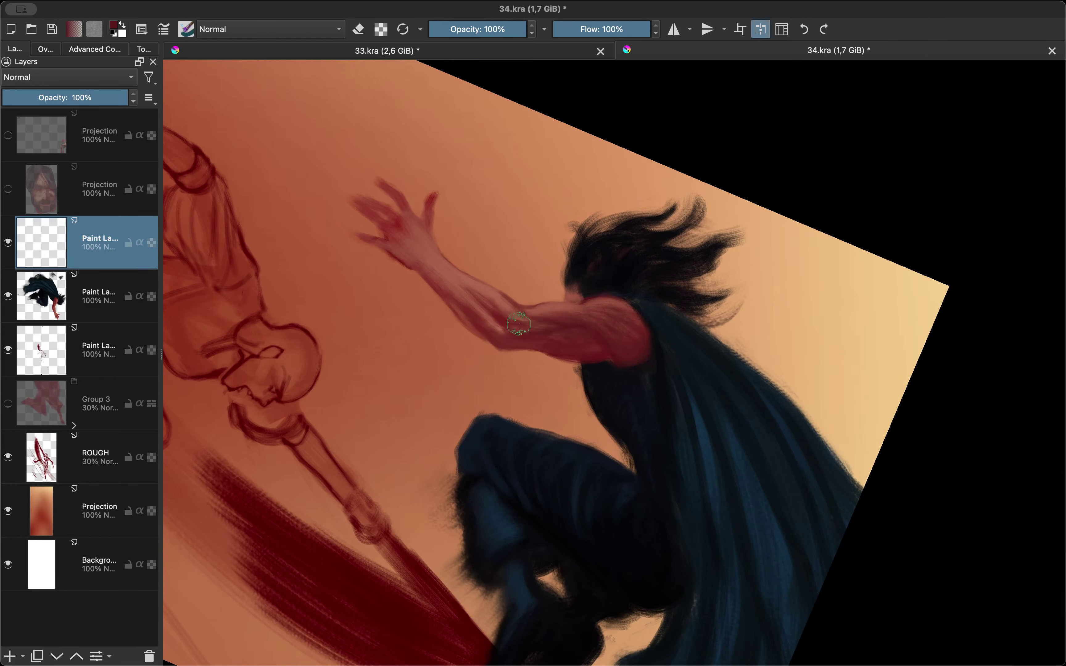
pyautogui.moveTo(519, 325); pyautogui.dragTo(550, 339)
pyautogui.keyDown('ctrl'); pyautogui.click(550, 339); pyautogui.keyUp('ctrl')
pyautogui.press('e')
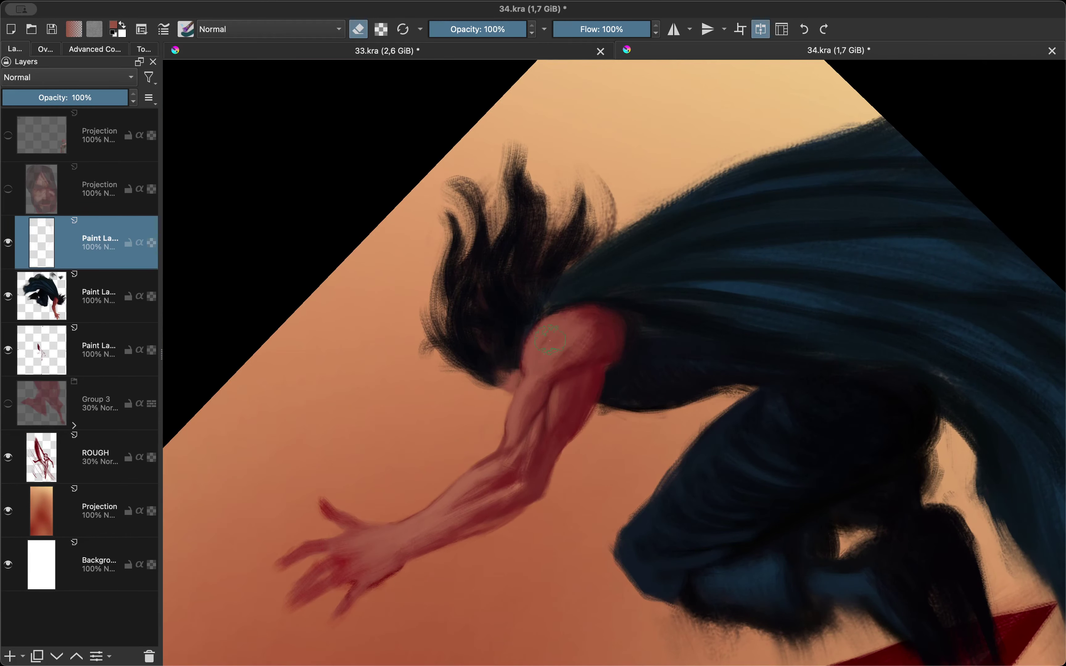
pyautogui.press('e')
pyautogui.scroll(-2, 551, 340)
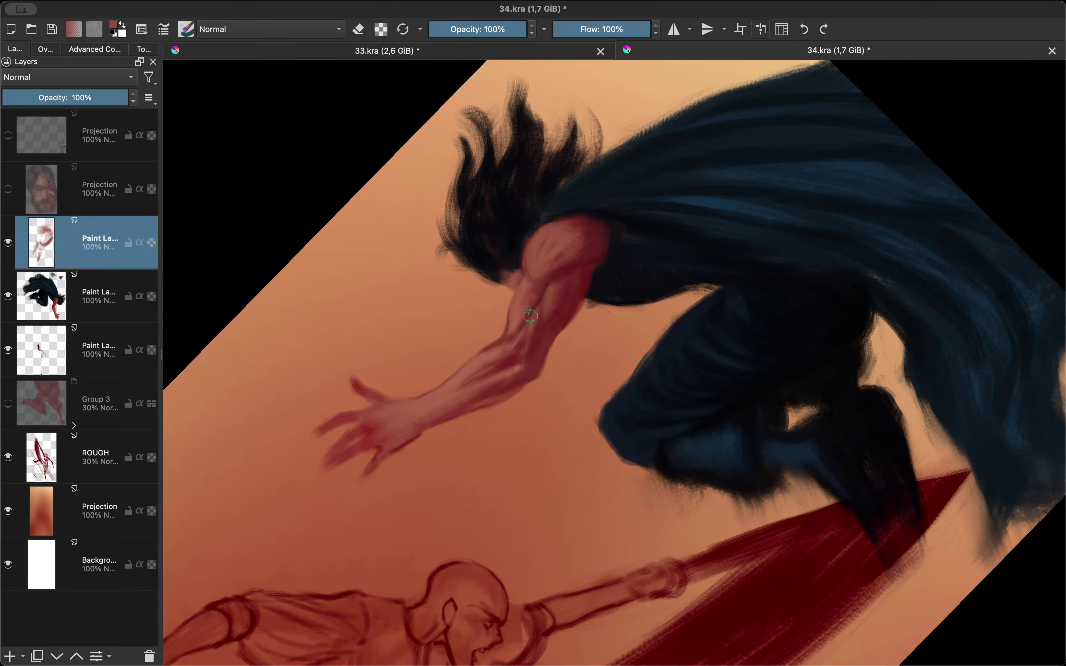
pyautogui.press('m')
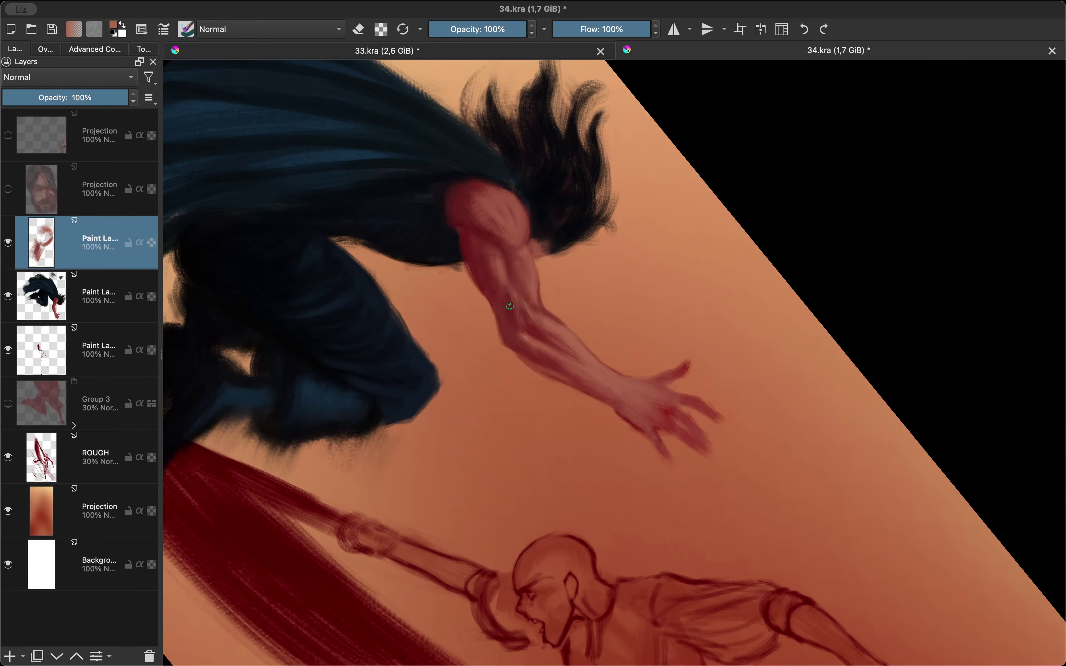
pyautogui.press('m')
# Merge the arm layer into the figure and nudge the hand to close the wrist seam
pyautogui.hotkey('ctrl', 'e')
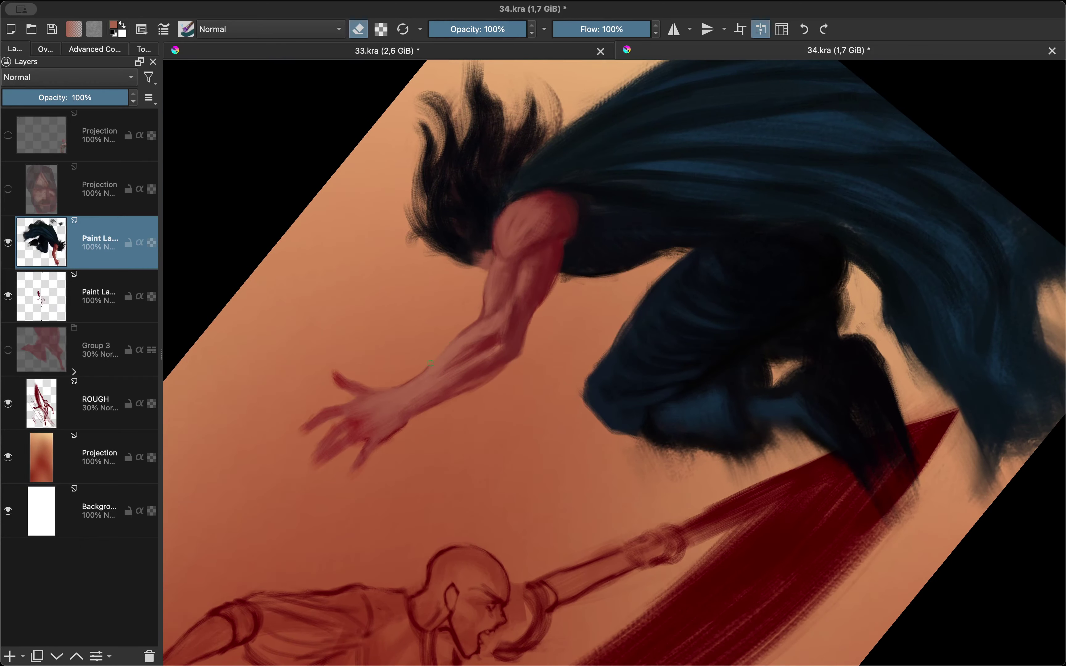
pyautogui.hotkey('ctrl', 't')
pyautogui.moveTo(207, 410); pyautogui.dragTo(218, 417)
pyautogui.moveTo(362, 404); pyautogui.dragTo(449, 413)
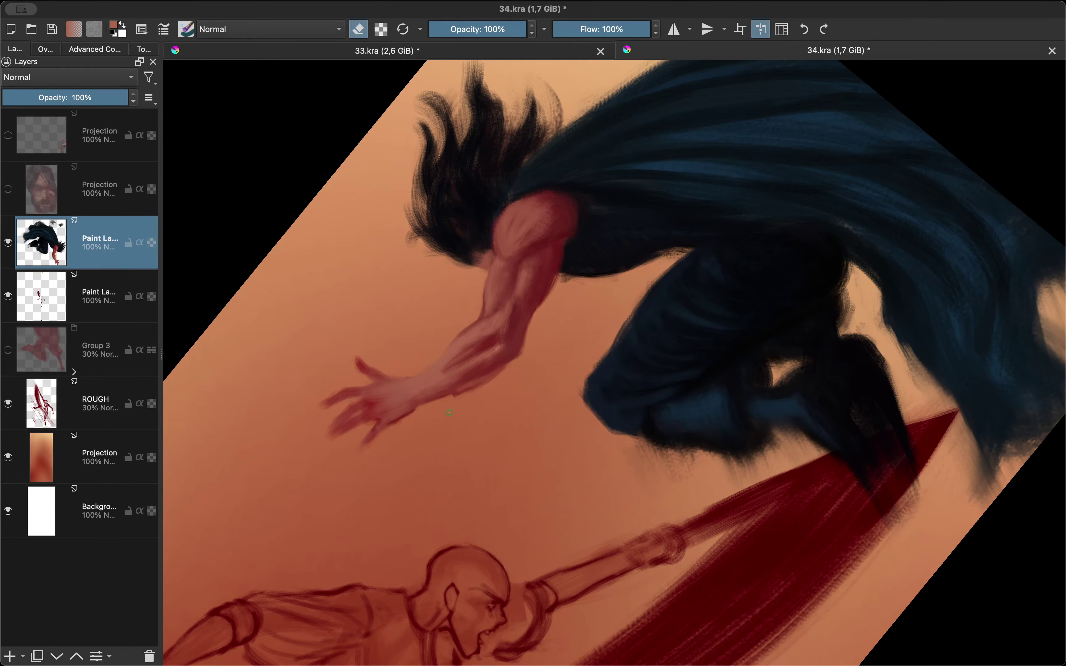
pyautogui.press('m')
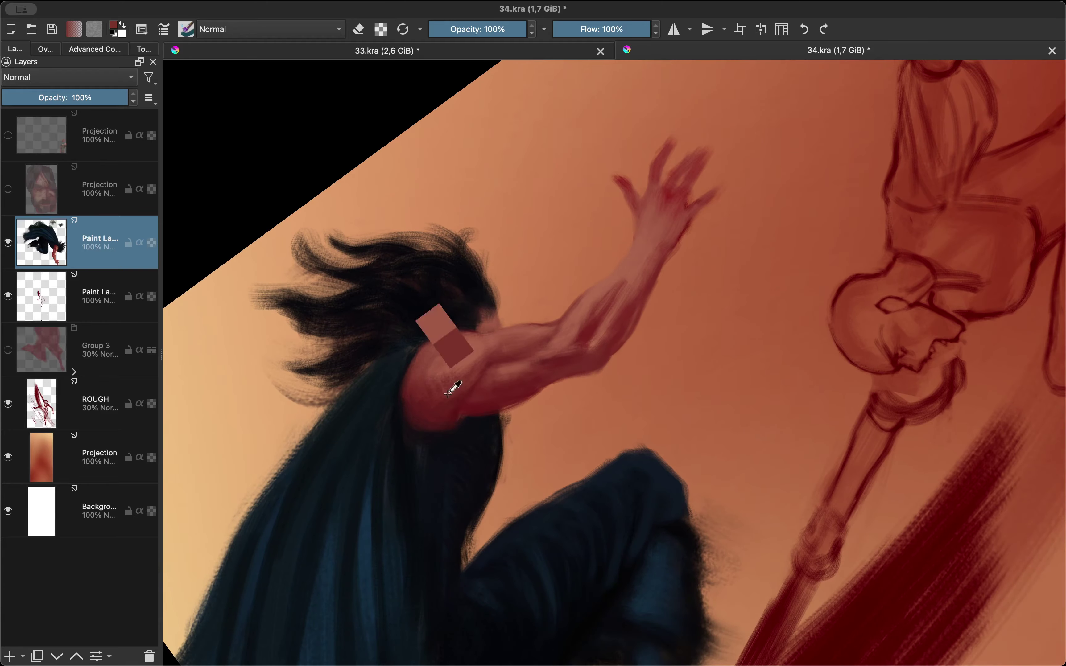
pyautogui.moveTo(453, 380)
pyautogui.mouseDown()
pyautogui.moveTo(571, 388)
pyautogui.moveTo(518, 431)
pyautogui.mouseUp()
# Move the green trousers layer above the ROUGH sketch layer
pyautogui.press('m')
pyautogui.press('m')
pyautogui.press('m')
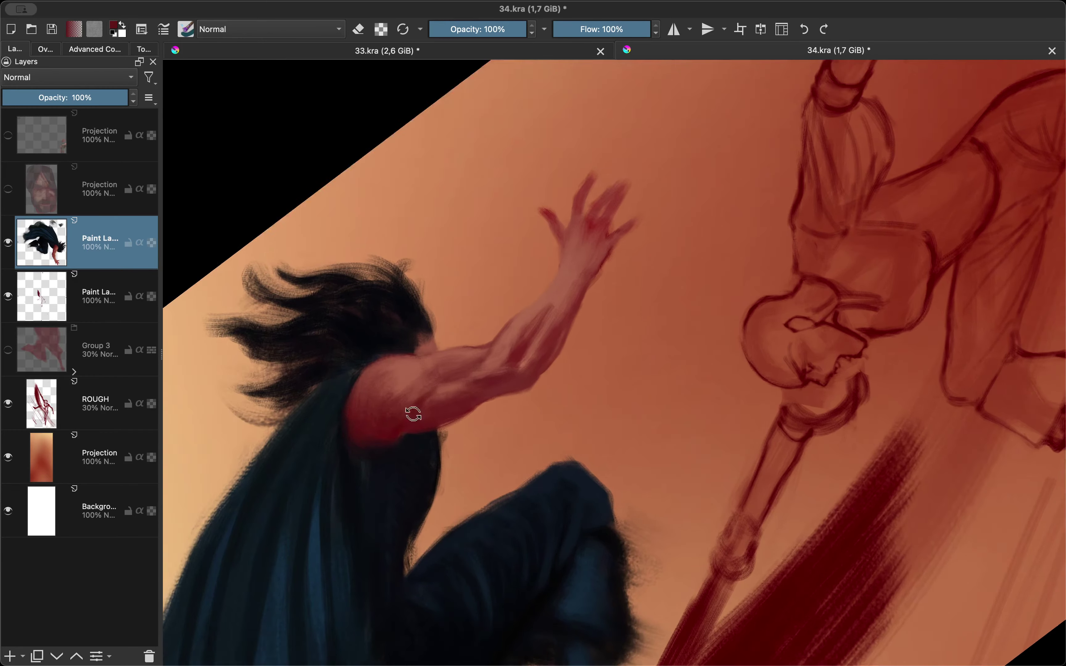
pyautogui.press('m')
pyautogui.moveTo(469, 374); pyautogui.dragTo(765, 278)
pyautogui.click(74, 371)
pyautogui.moveTo(48, 512); pyautogui.dragTo(160, 528)
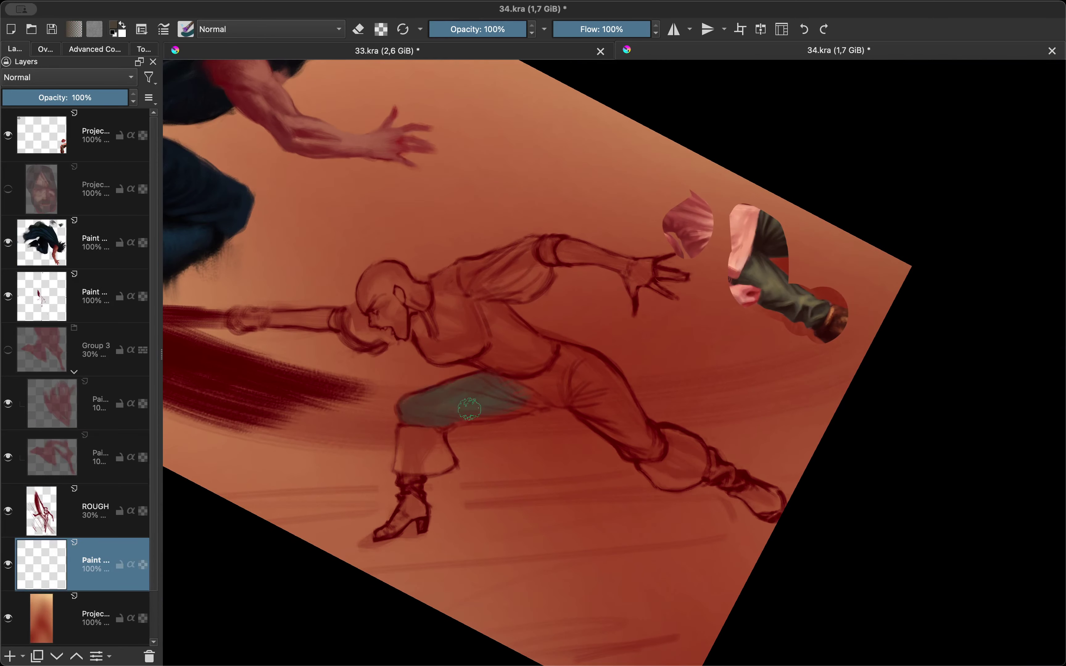
pyautogui.press('pageup')
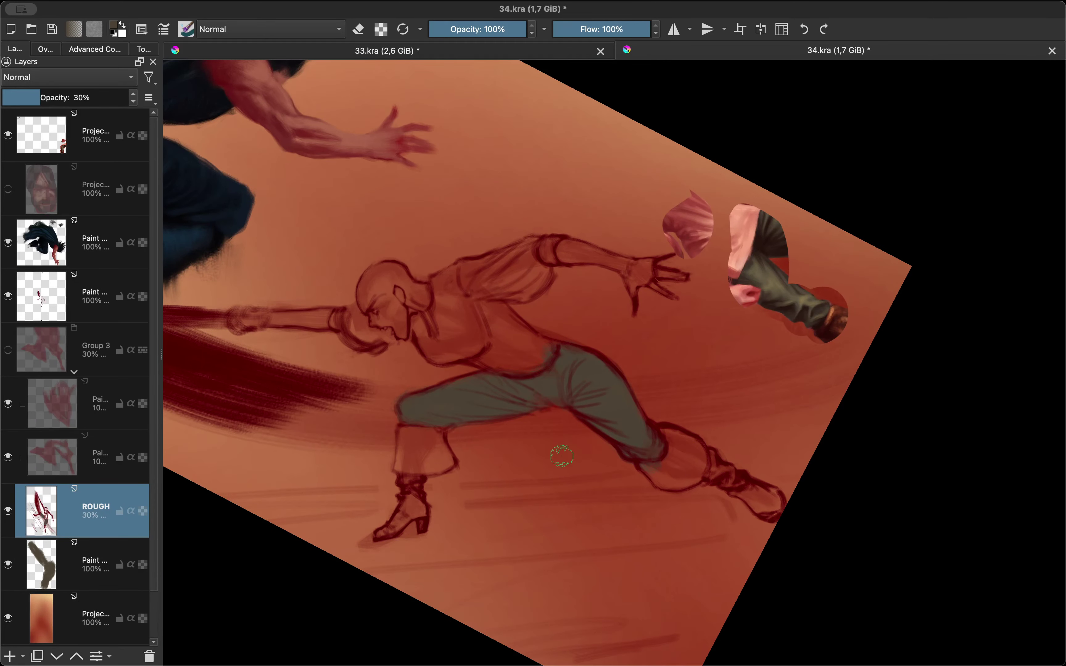
pyautogui.press('pagedown')
pyautogui.hotkey('ctrl', 'pageup')
# Shade the olive trousers and start blocking in the swordsman's shirt in pink
pyautogui.scroll(-5, 464, 495)
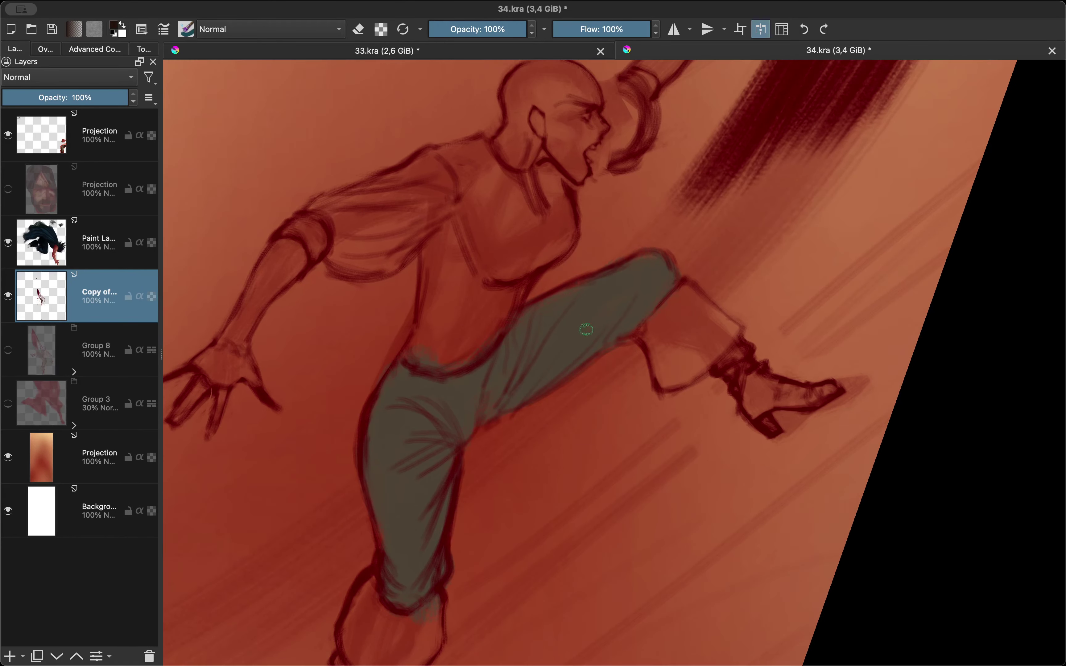
pyautogui.scroll(-2, 521, 317)
pyautogui.scroll(-5, 500, 493)
pyautogui.scroll(6, 493, 390)
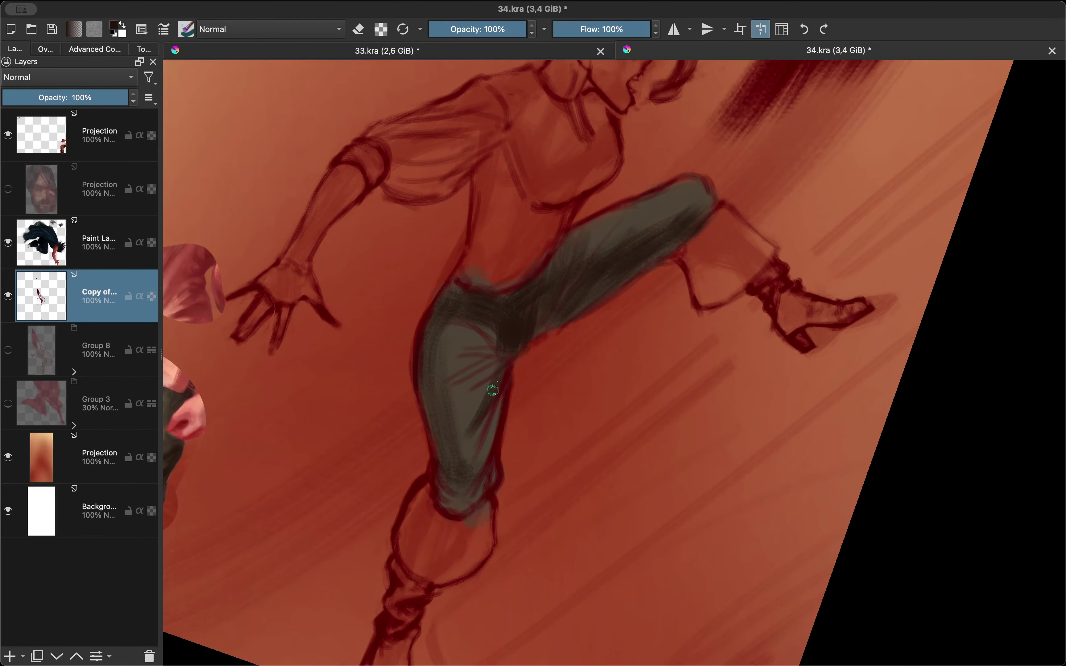
pyautogui.scroll(-2, 441, 353)
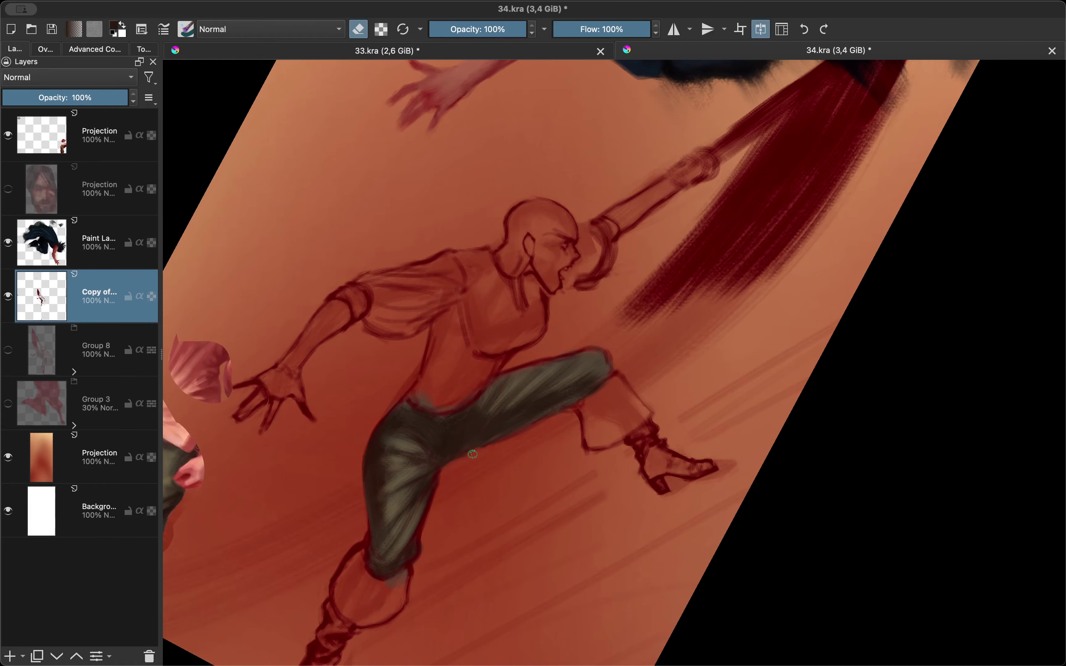
pyautogui.press('e')
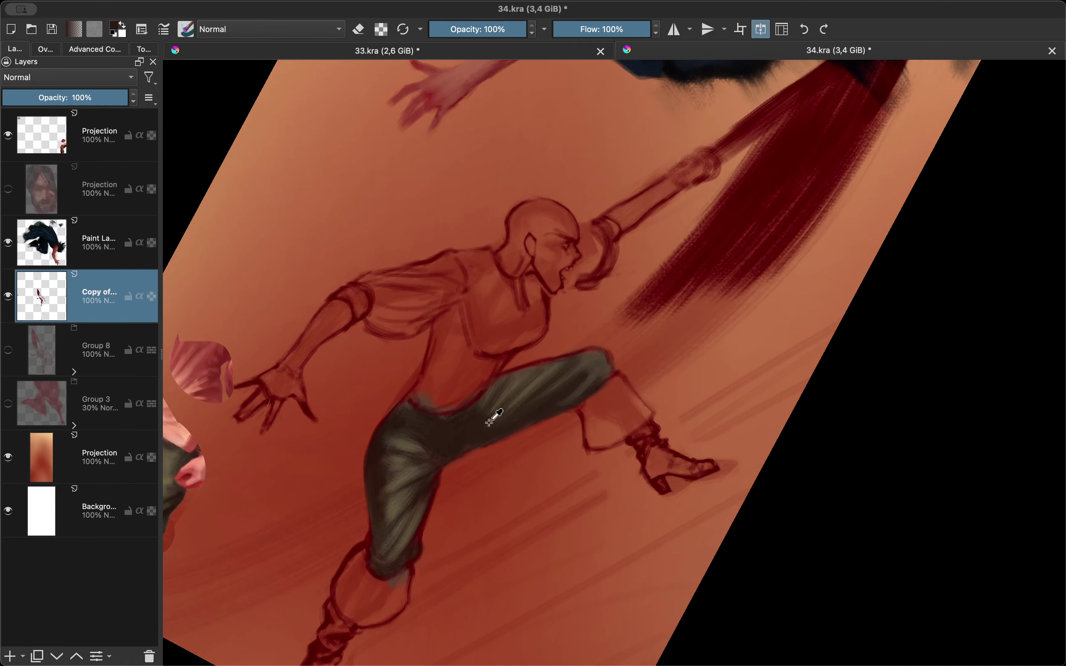
pyautogui.press('m')
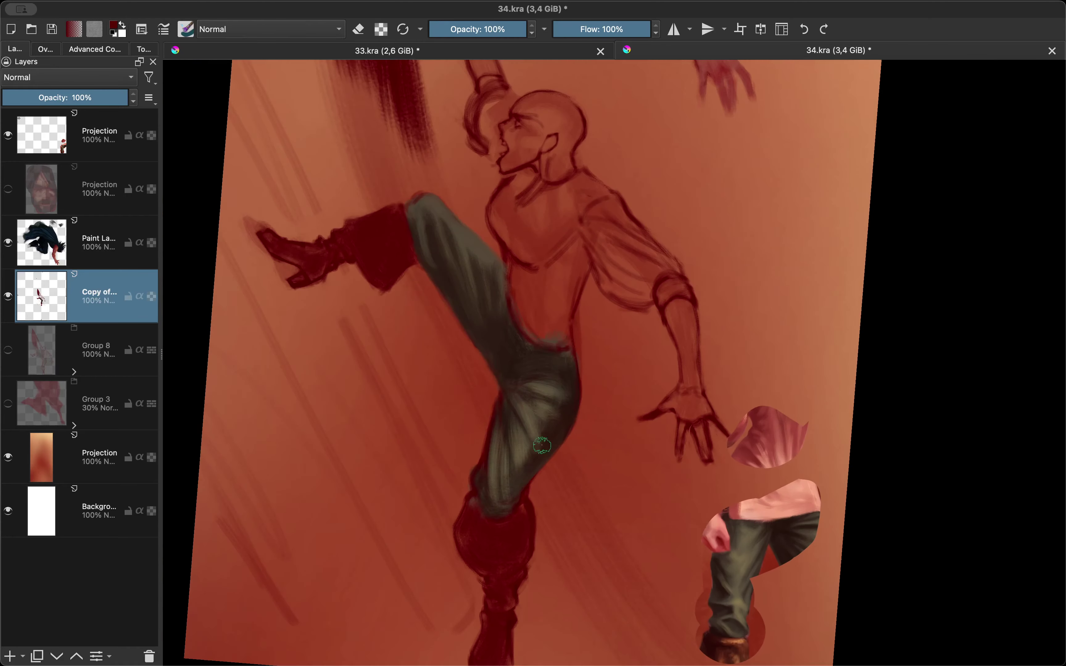
pyautogui.press('m')
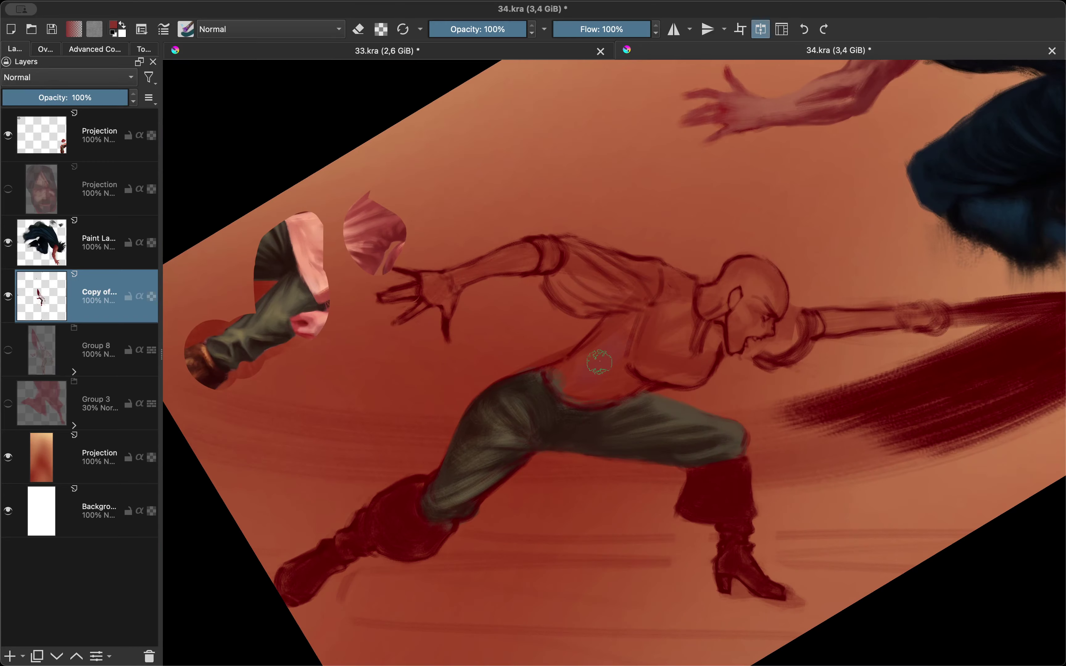
pyautogui.moveTo(600, 362)
pyautogui.mouseDown()
pyautogui.moveTo(625, 379)
pyautogui.moveTo(620, 357)
pyautogui.mouseUp()
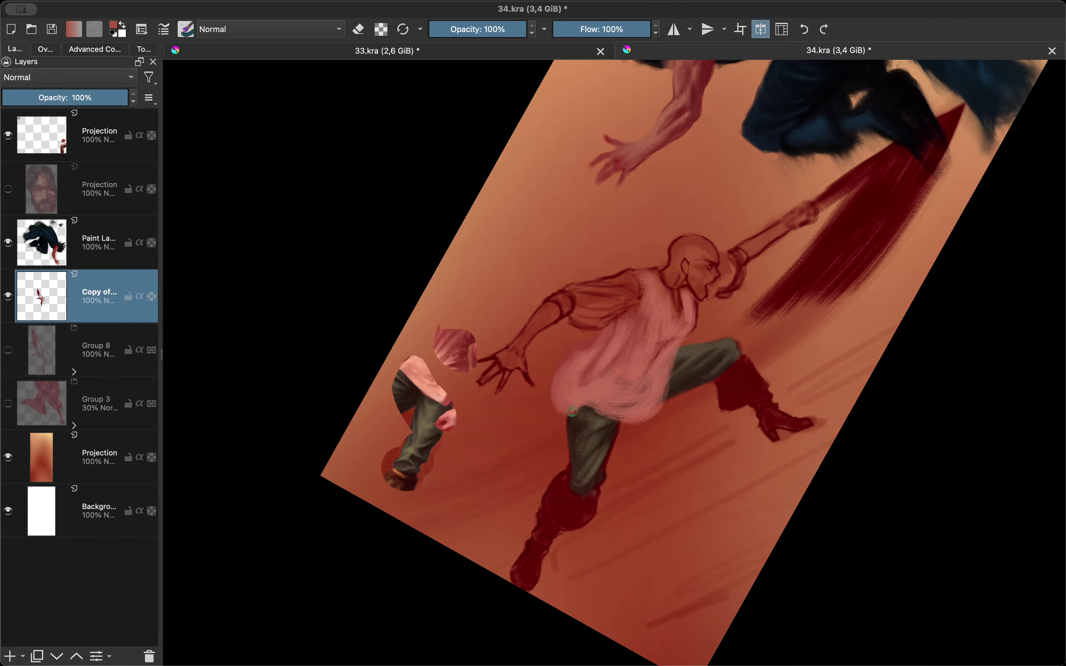
# On a steeply tilted view, hatch dark red shading and folds into the swordsman's pink shirt
pyautogui.press('m')
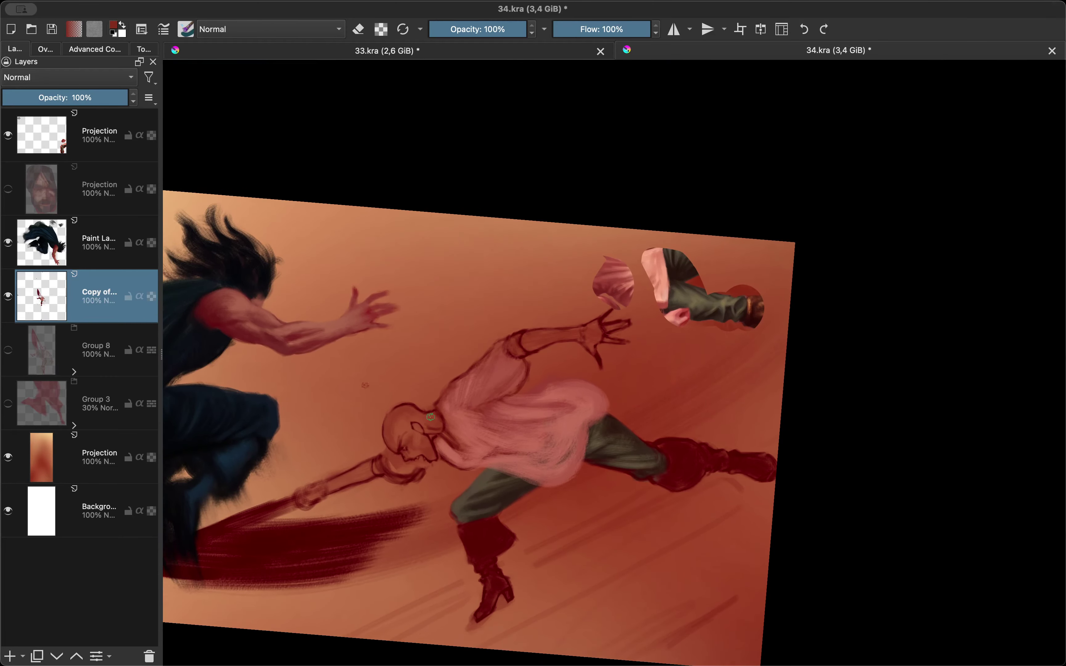
pyautogui.press('m')
pyautogui.press('4')
pyautogui.press('4')
pyautogui.press('4')
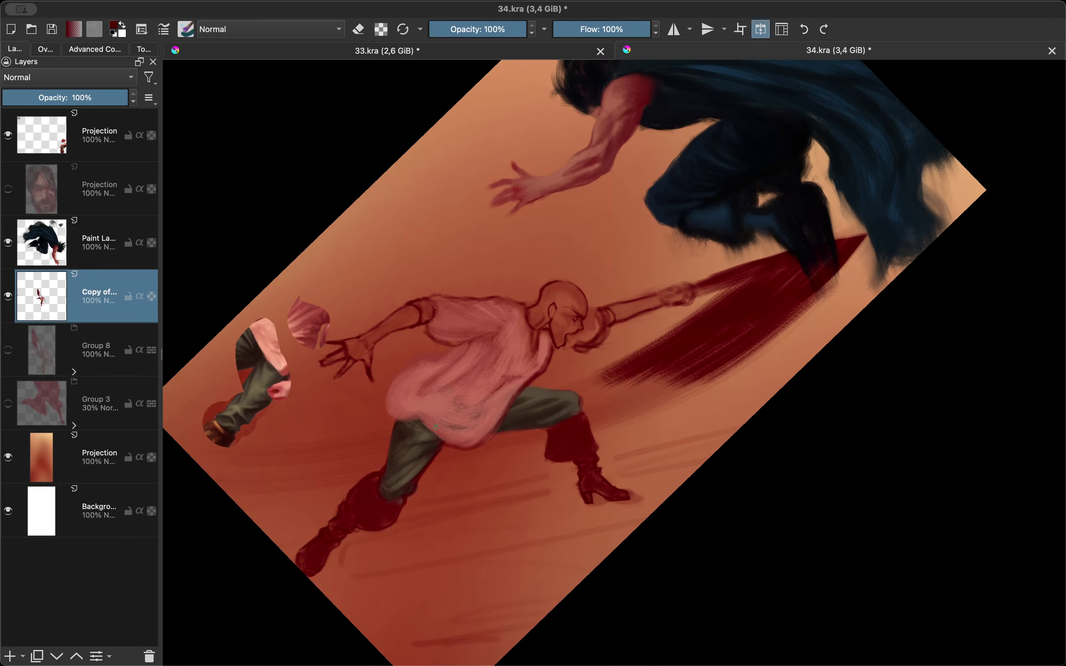
pyautogui.moveTo(467, 401); pyautogui.dragTo(436, 434)
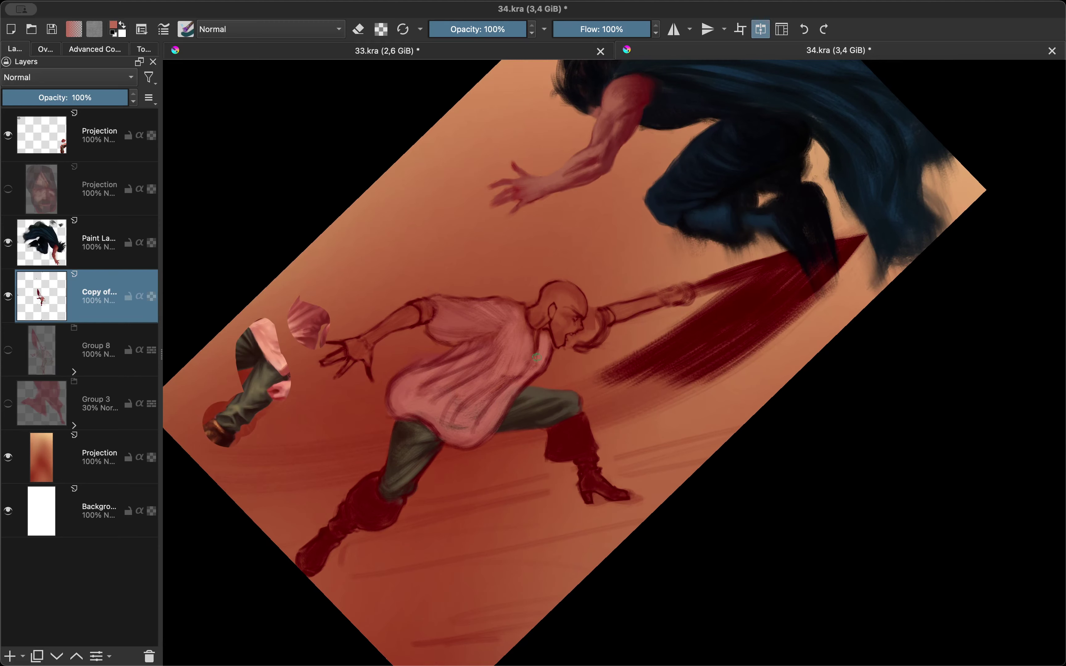
pyautogui.moveTo(533, 357); pyautogui.dragTo(476, 396)
pyautogui.moveTo(551, 362); pyautogui.dragTo(440, 443)
pyautogui.moveTo(498, 370); pyautogui.dragTo(409, 416)
pyautogui.moveTo(481, 335); pyautogui.dragTo(453, 379)
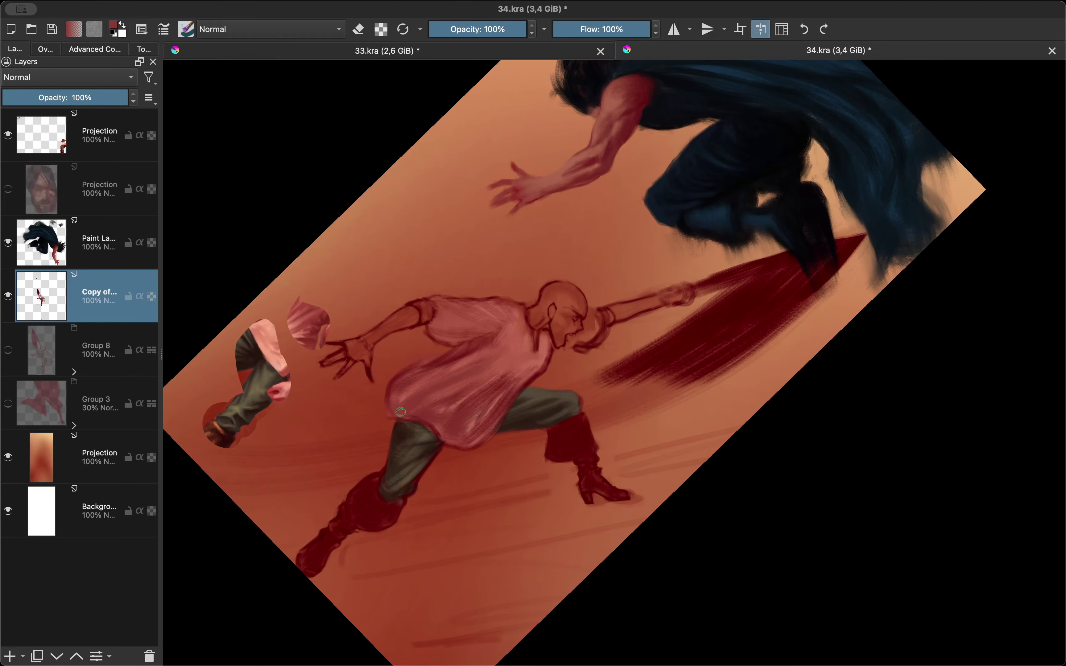
# Return the view near upright, then try and undo a dark stroke on the boot's left edge
pyautogui.moveTo(400, 411); pyautogui.dragTo(441, 396)
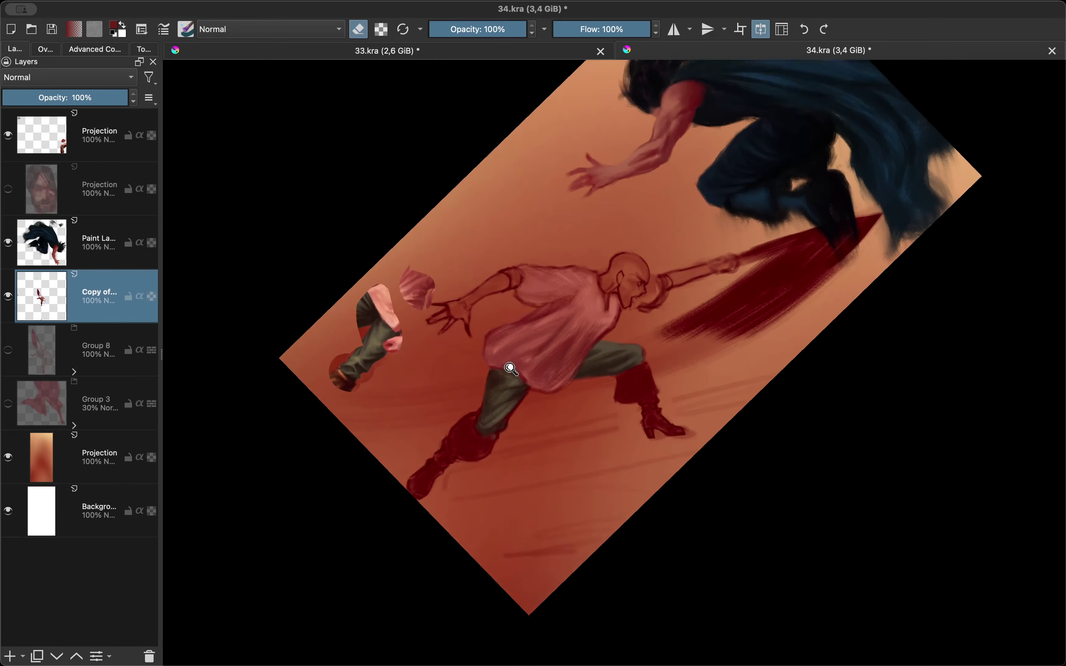
pyautogui.moveTo(506, 364); pyautogui.dragTo(528, 364)
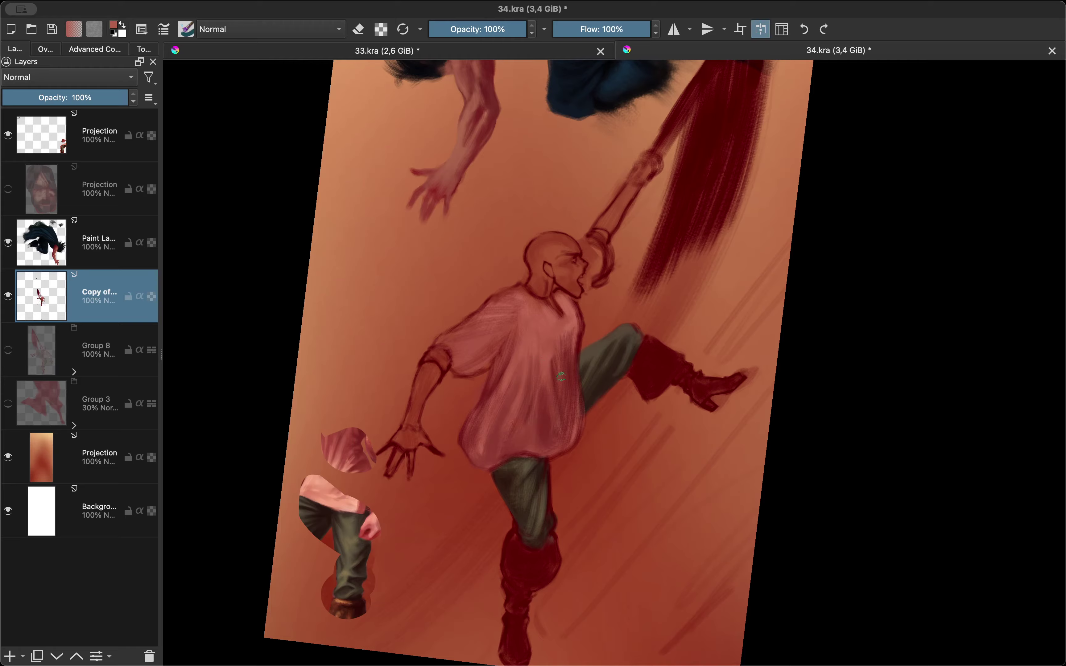
pyautogui.scroll(2, 561, 376)
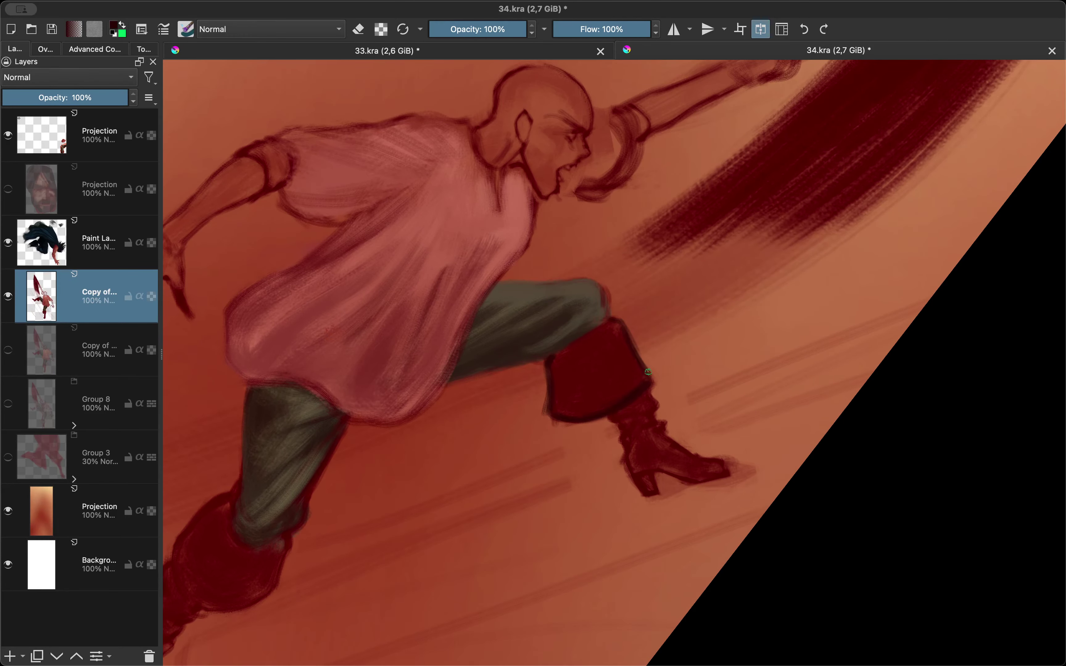
pyautogui.scroll(-5, 571, 345)
pyautogui.scroll(6, 572, 386)
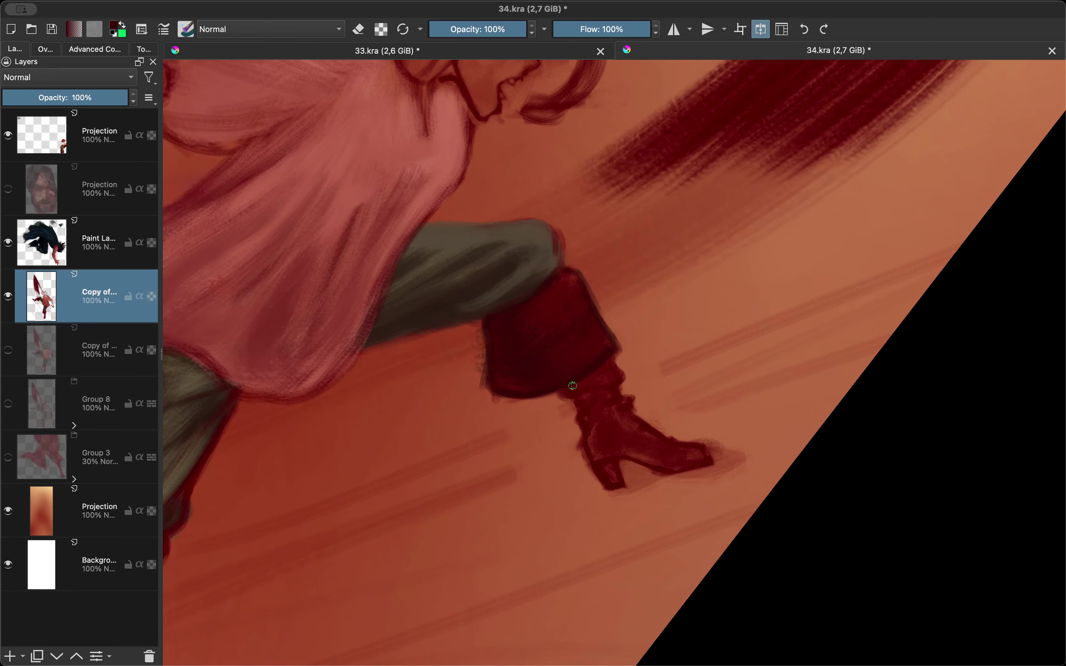
pyautogui.press('e')
pyautogui.moveTo(610, 376); pyautogui.dragTo(589, 414)
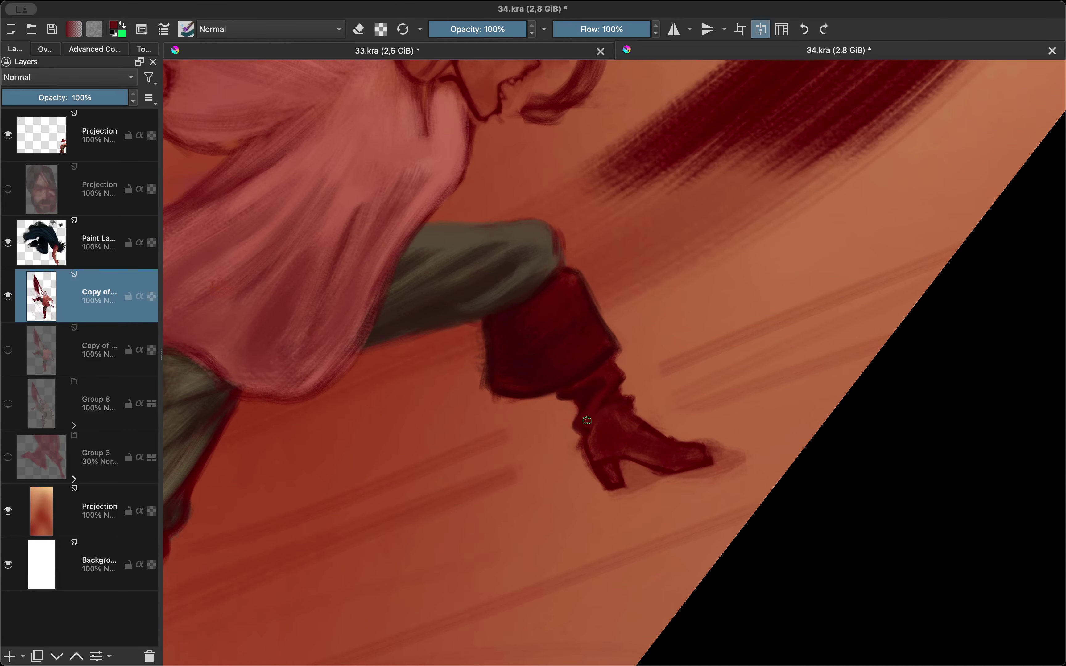
pyautogui.hotkey('ctrl', 'z')
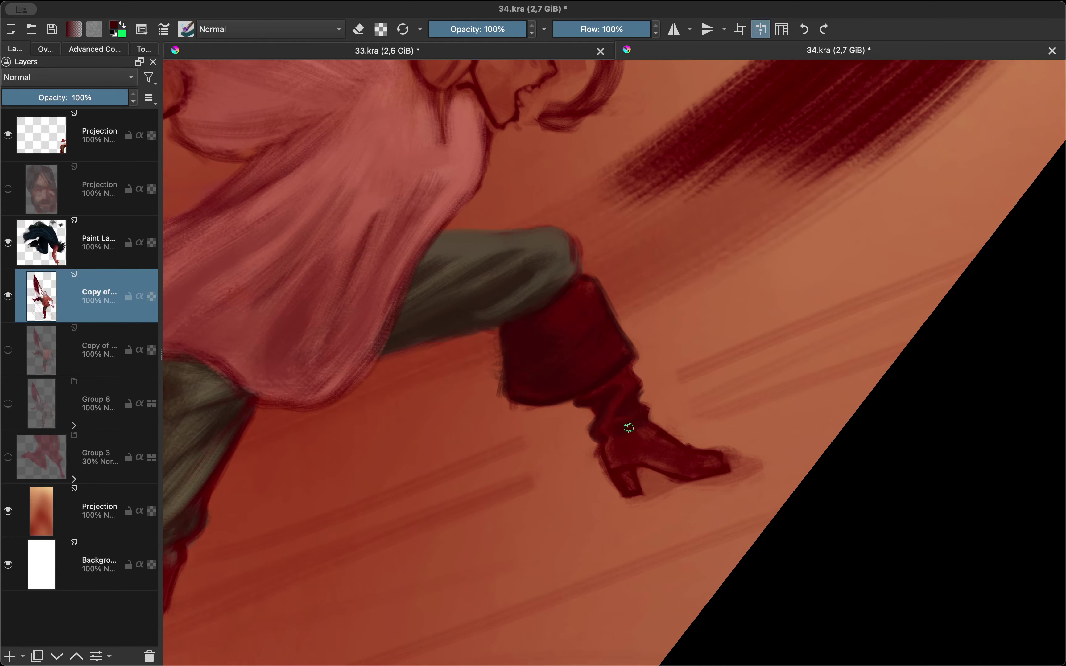
# In mirrored view, try and undo a highlight across the boot toe
pyautogui.scroll(-3, 616, 441)
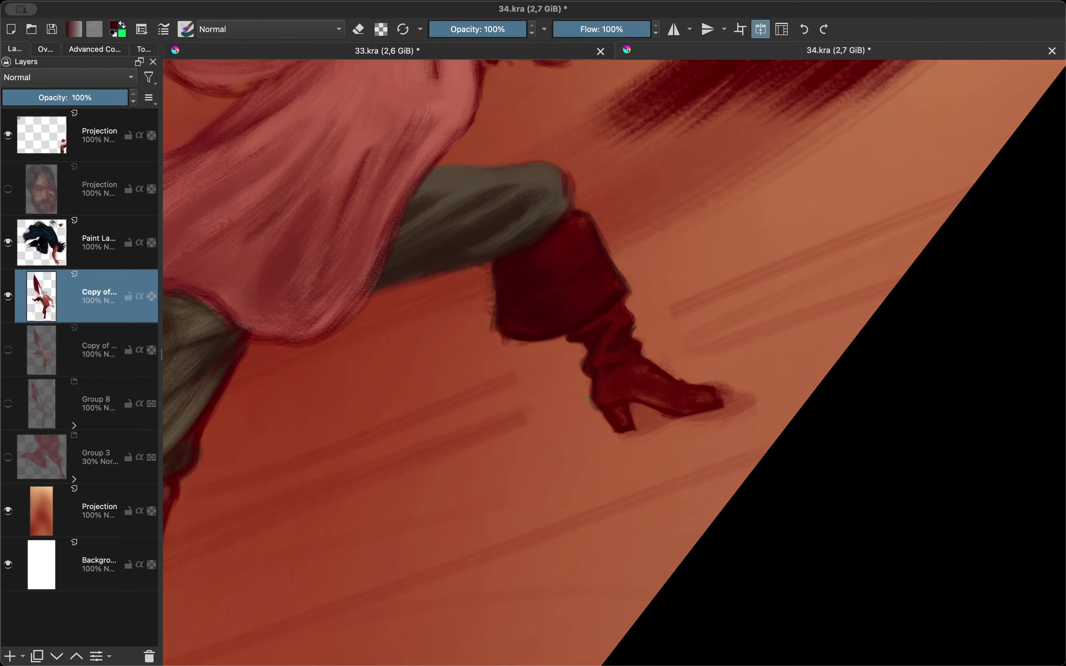
pyautogui.press('m')
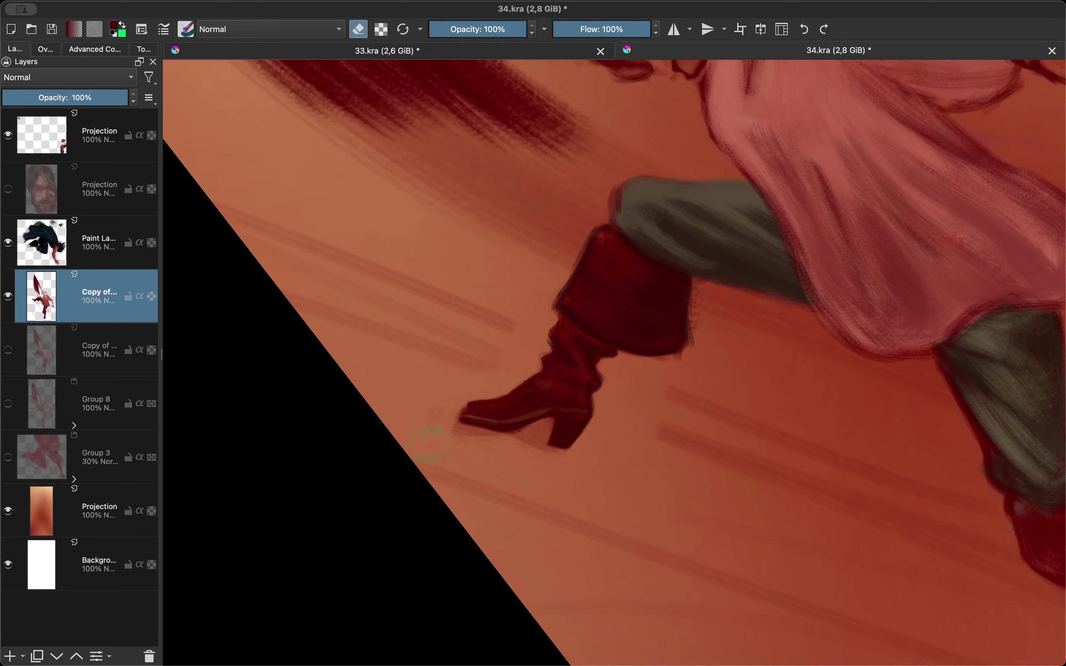
pyautogui.hotkey('ctrl', 'z')
pyautogui.press('e')
pyautogui.moveTo(447, 461); pyautogui.dragTo(483, 451)
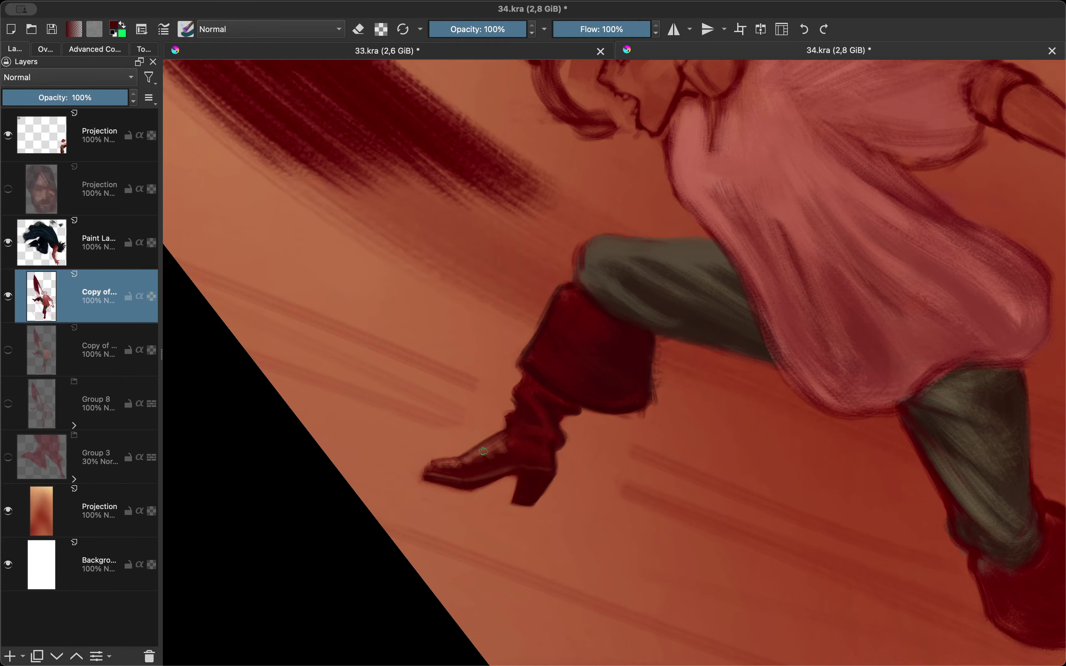
pyautogui.hotkey('ctrl', 'z')
pyautogui.press('m')
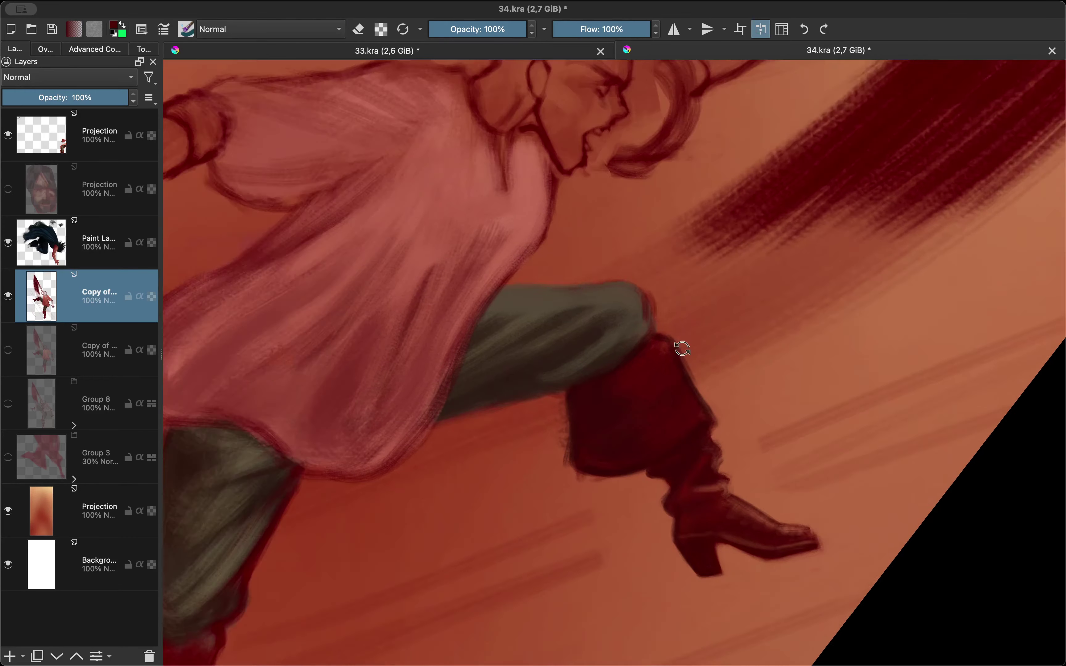
# Extend the dark maroon boot up over the trousers, sampling the boot's maroon
pyautogui.scroll(-2, 561, 338)
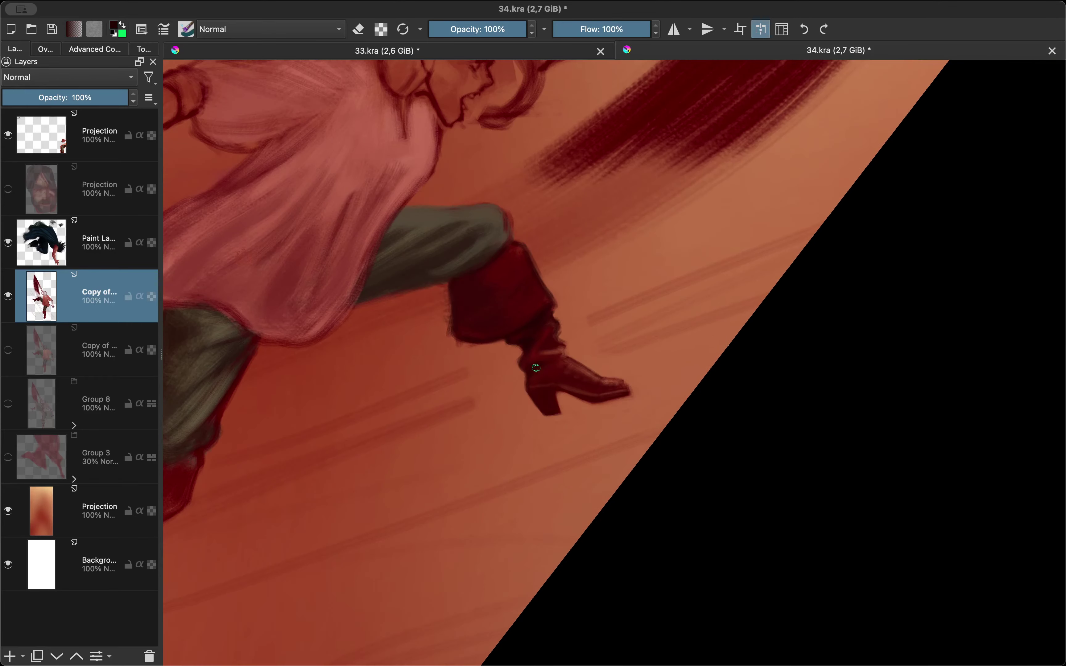
pyautogui.scroll(-3, 553, 368)
pyautogui.scroll(3, 485, 397)
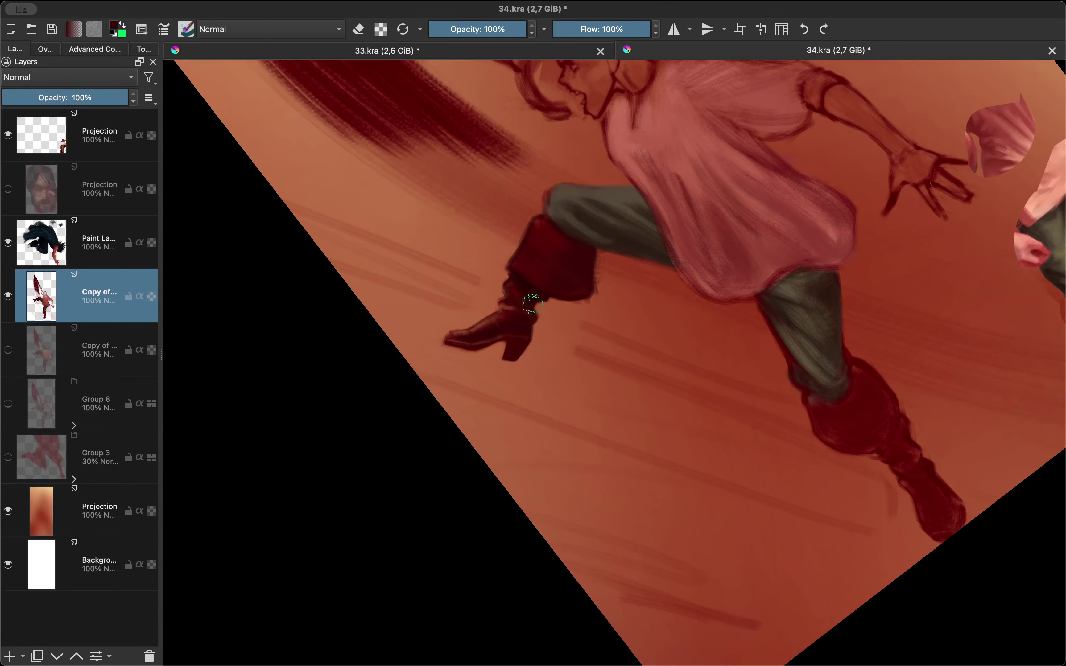
pyautogui.press('m')
pyautogui.moveTo(527, 284); pyautogui.dragTo(550, 267)
pyautogui.keyDown('ctrl'); pyautogui.click(484, 277); pyautogui.keyUp('ctrl')
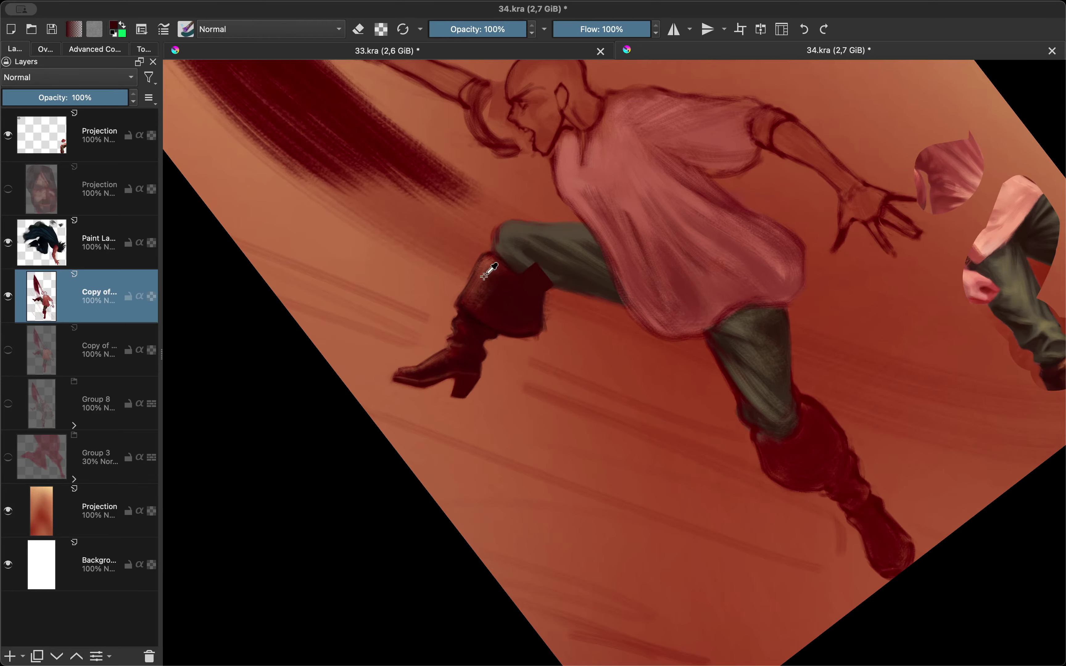
pyautogui.moveTo(465, 274); pyautogui.dragTo(309, 176)
pyautogui.moveTo(453, 348); pyautogui.dragTo(525, 313)
pyautogui.press('e')
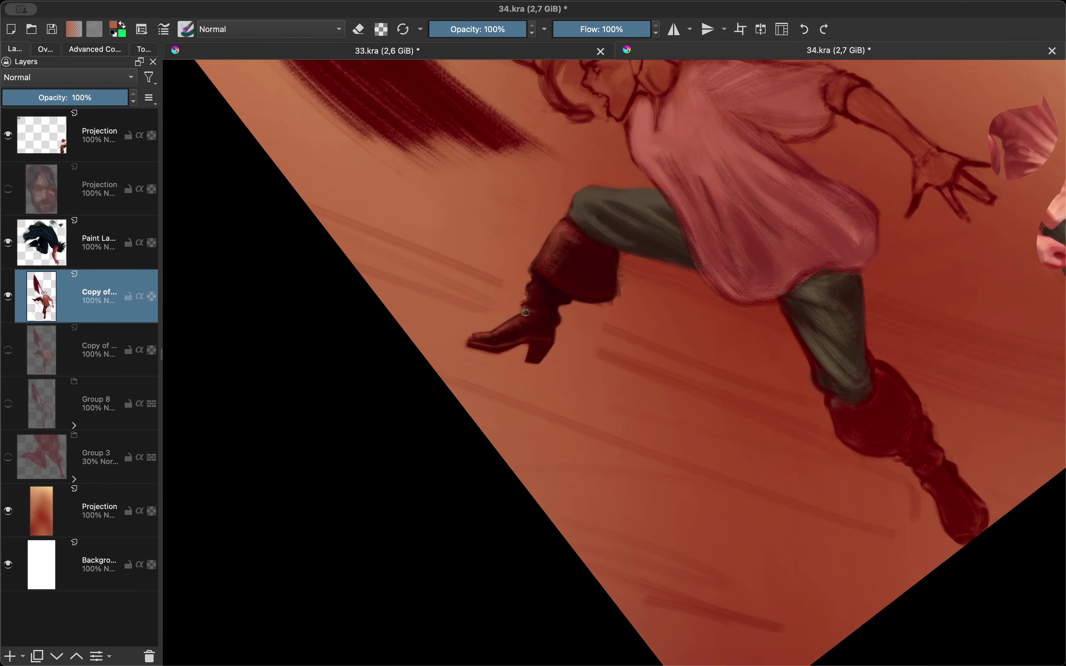
# Pick a dark colour from the painting and pan across the swordsman in mirrored view
pyautogui.scroll(-3, 529, 318)
pyautogui.press('m')
pyautogui.scroll(3, 529, 318)
pyautogui.scroll(-3, 778, 284)
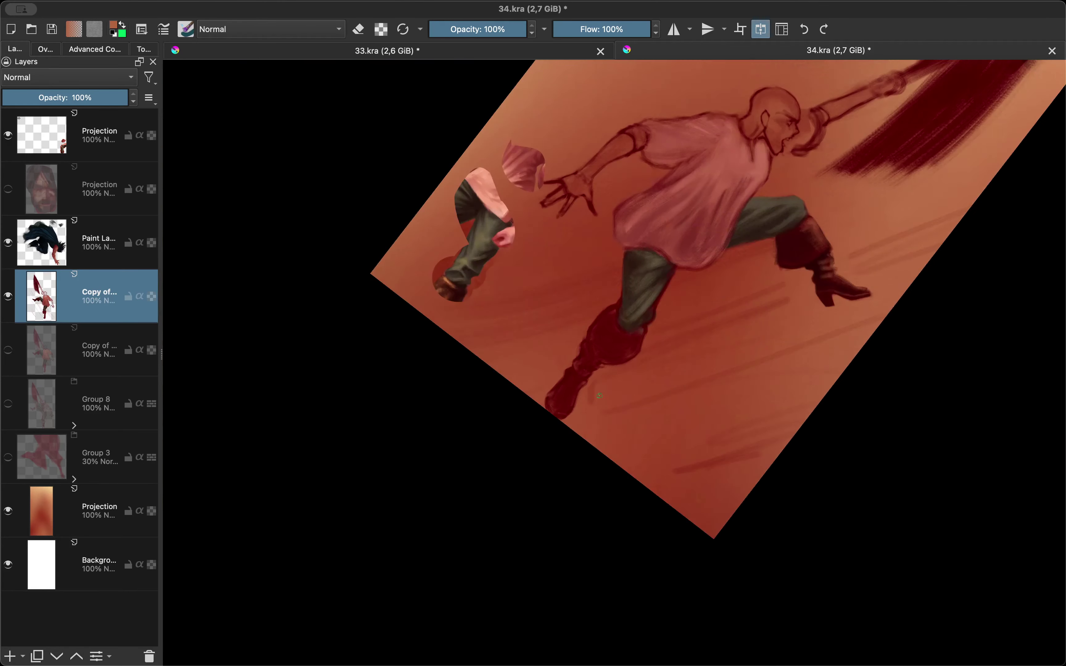
pyautogui.scroll(2, 778, 284)
pyautogui.keyDown('ctrl'); pyautogui.click(757, 284); pyautogui.keyUp('ctrl')
pyautogui.moveTo(757, 284); pyautogui.dragTo(668, 390)
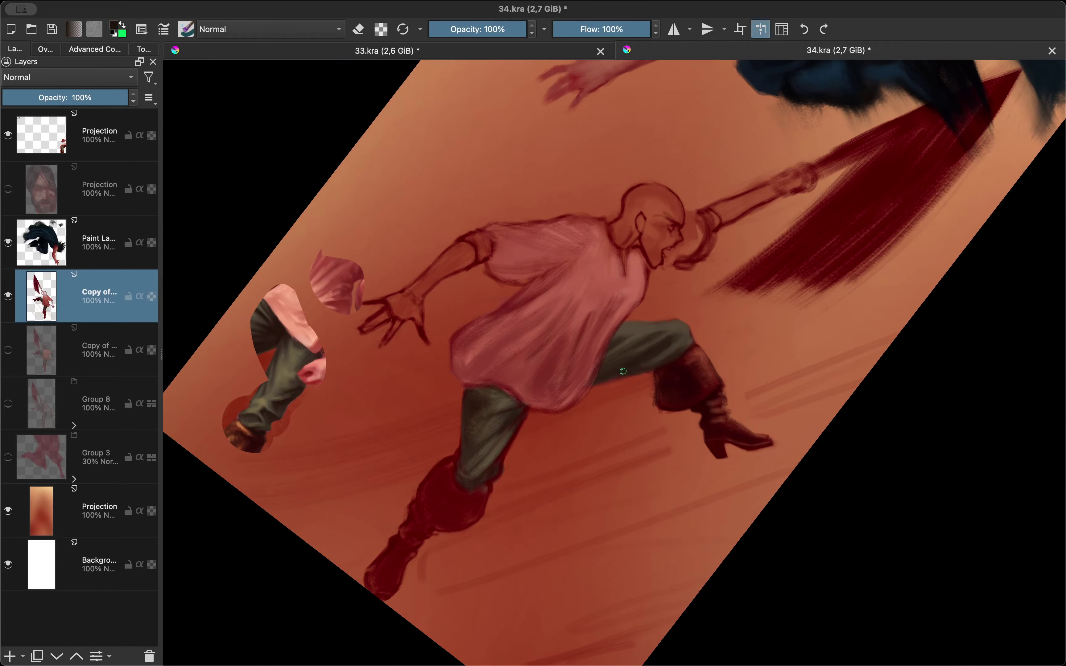
pyautogui.press('e')
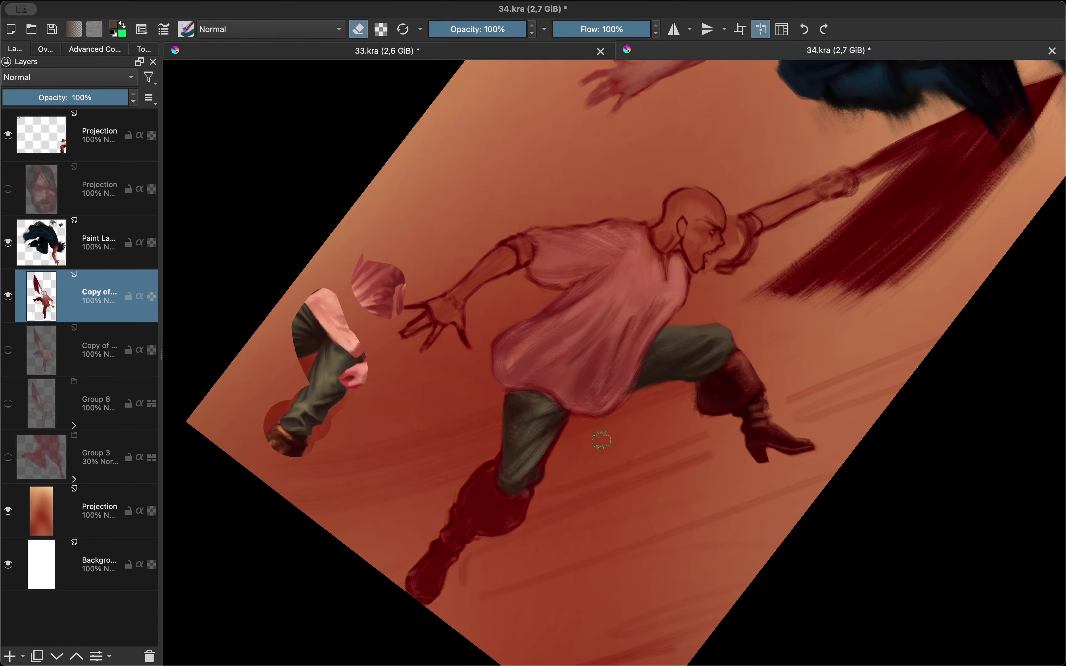
pyautogui.moveTo(419, 380)
pyautogui.mouseDown()
pyautogui.moveTo(555, 341)
pyautogui.moveTo(514, 358)
pyautogui.mouseUp()
pyautogui.press('e')
# Sample the trousers' olive grey, try lighter leg strokes, then undo them
pyautogui.keyDown('ctrl'); pyautogui.click(597, 417); pyautogui.keyUp('ctrl')
pyautogui.moveTo(596, 418); pyautogui.dragTo(574, 403)
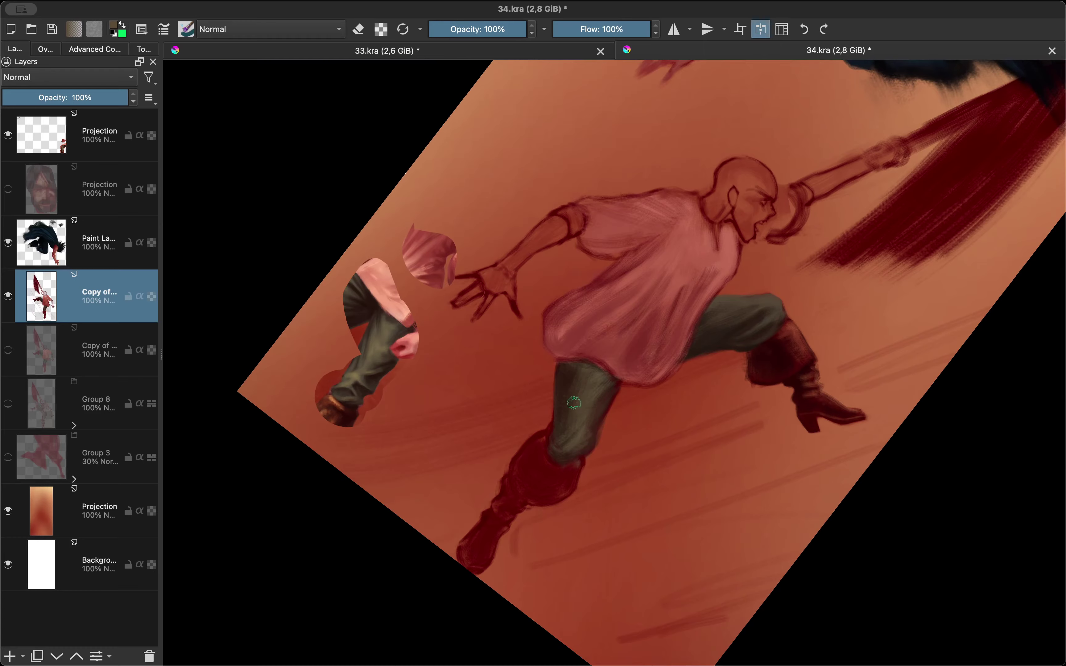
pyautogui.hotkey('ctrl', 'z')
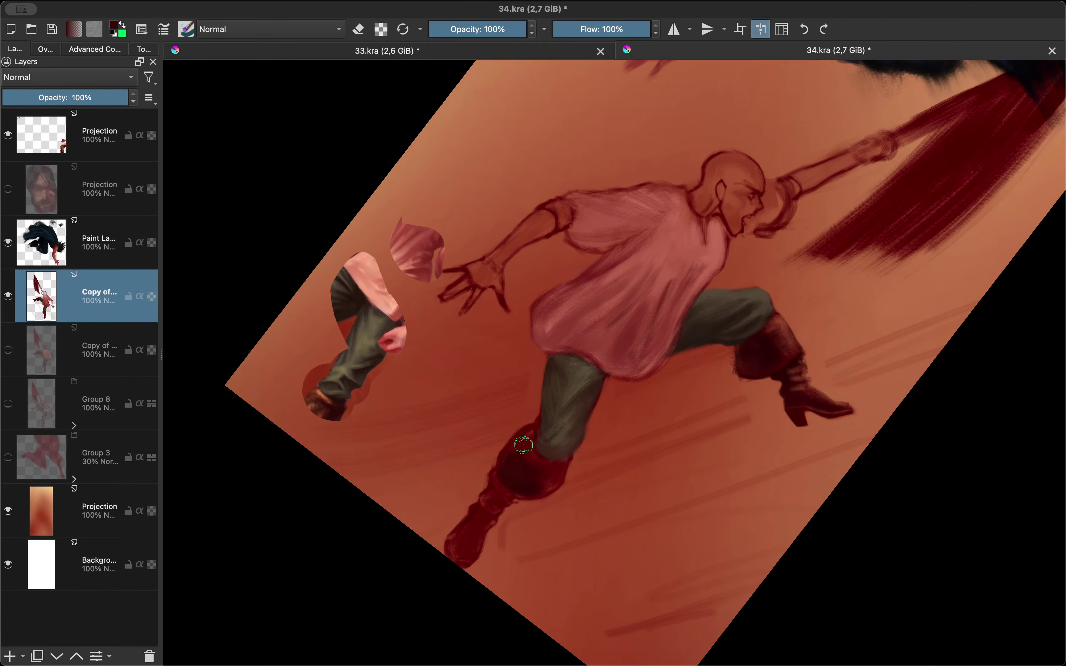
pyautogui.press('e')
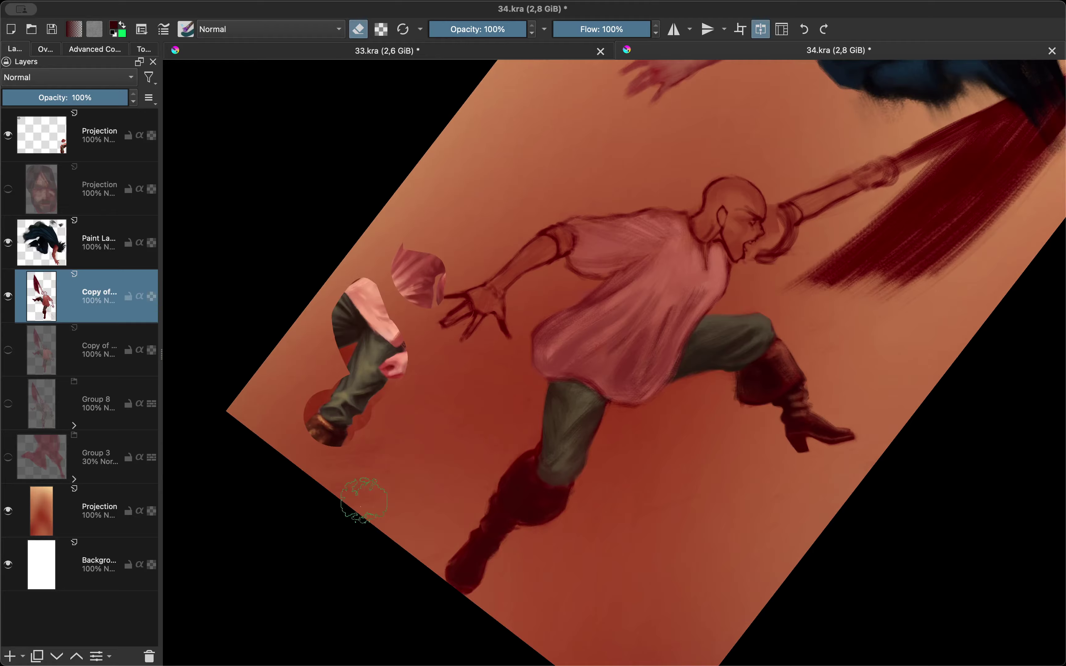
pyautogui.moveTo(503, 529)
pyautogui.mouseDown()
pyautogui.moveTo(404, 503)
pyautogui.moveTo(422, 464)
pyautogui.moveTo(520, 410)
pyautogui.mouseUp()
# Bring up the quick colour selector and zoom in on the swordsman's legs
pyautogui.hotkey('shift', 'i')
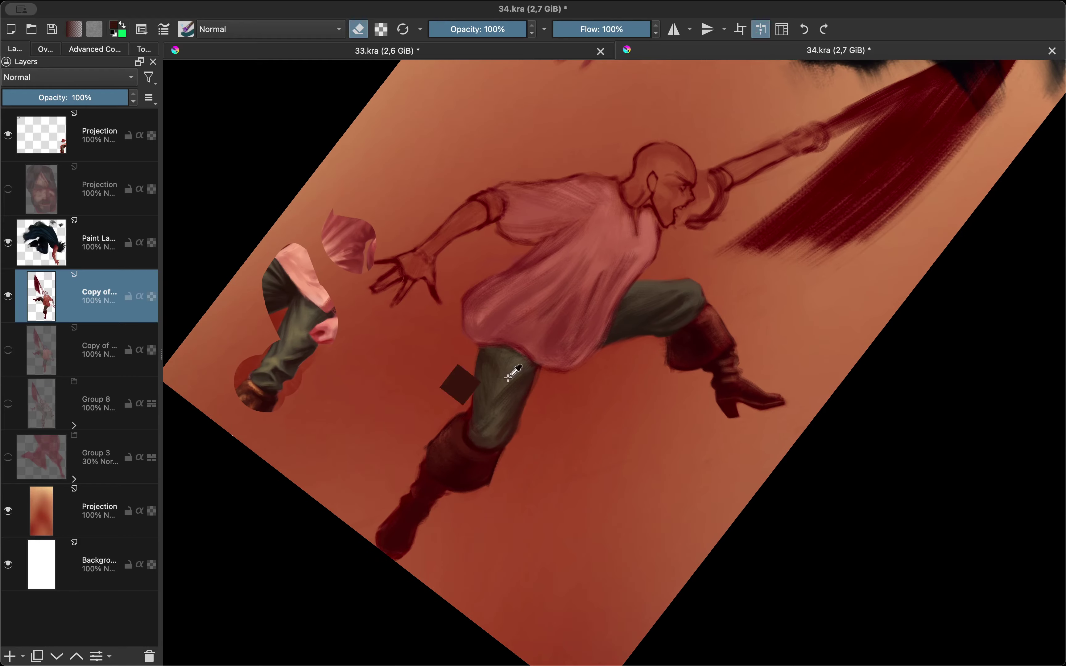
pyautogui.moveTo(507, 341); pyautogui.dragTo(594, 384)
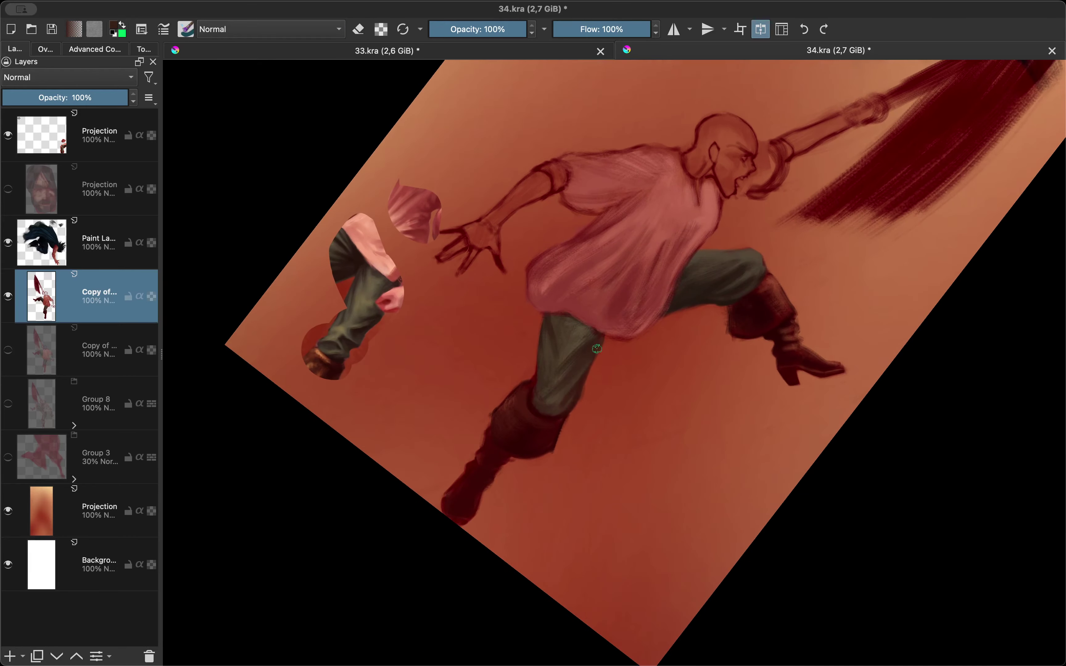
pyautogui.scroll(3, 705, 335)
pyautogui.moveTo(832, 358); pyautogui.dragTo(853, 269)
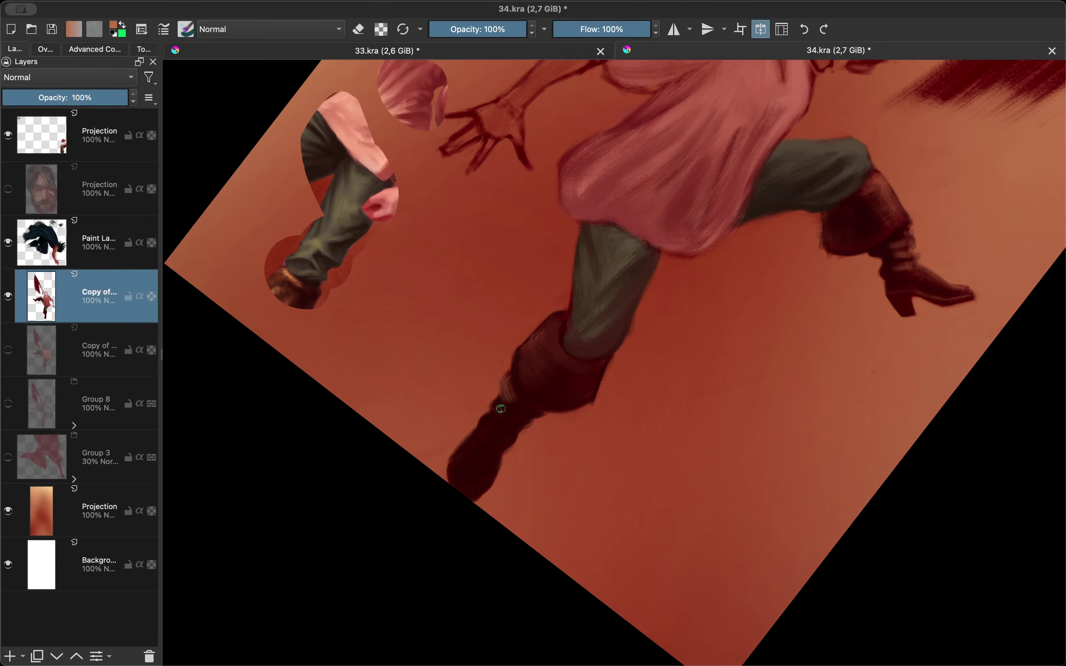
pyautogui.scroll(-2, 493, 485)
pyautogui.scroll(-3, 522, 531)
pyautogui.scroll(5, 522, 531)
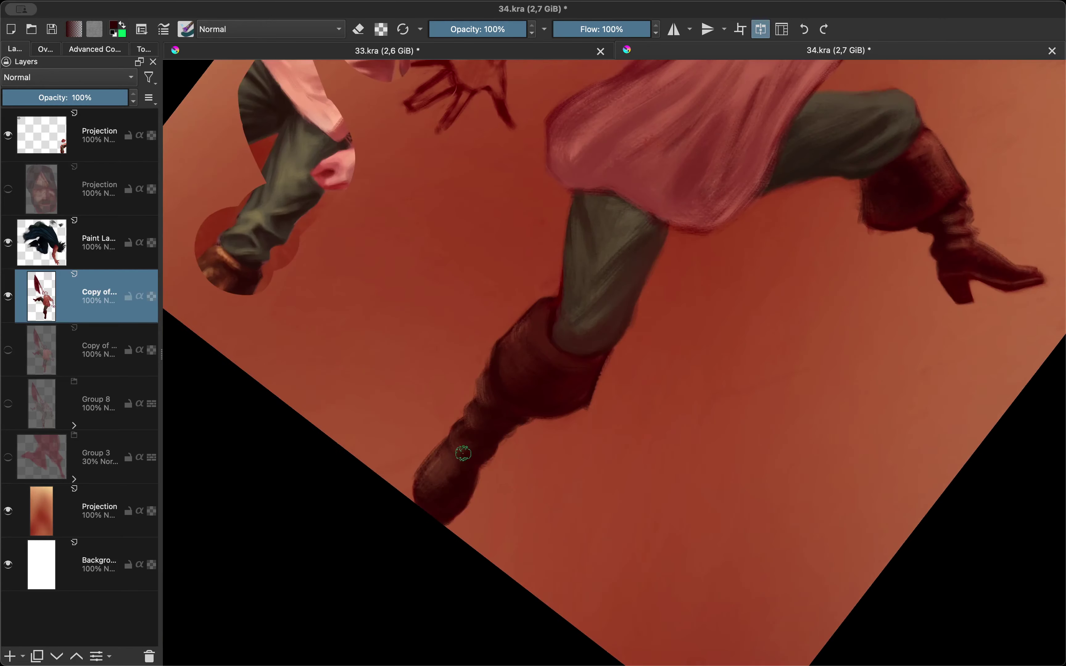
pyautogui.scroll(-3, 511, 484)
pyautogui.scroll(2, 506, 480)
# Toggle eraser mode on and off while zooming around the legs
pyautogui.press('e')
pyautogui.scroll(-3, 502, 480)
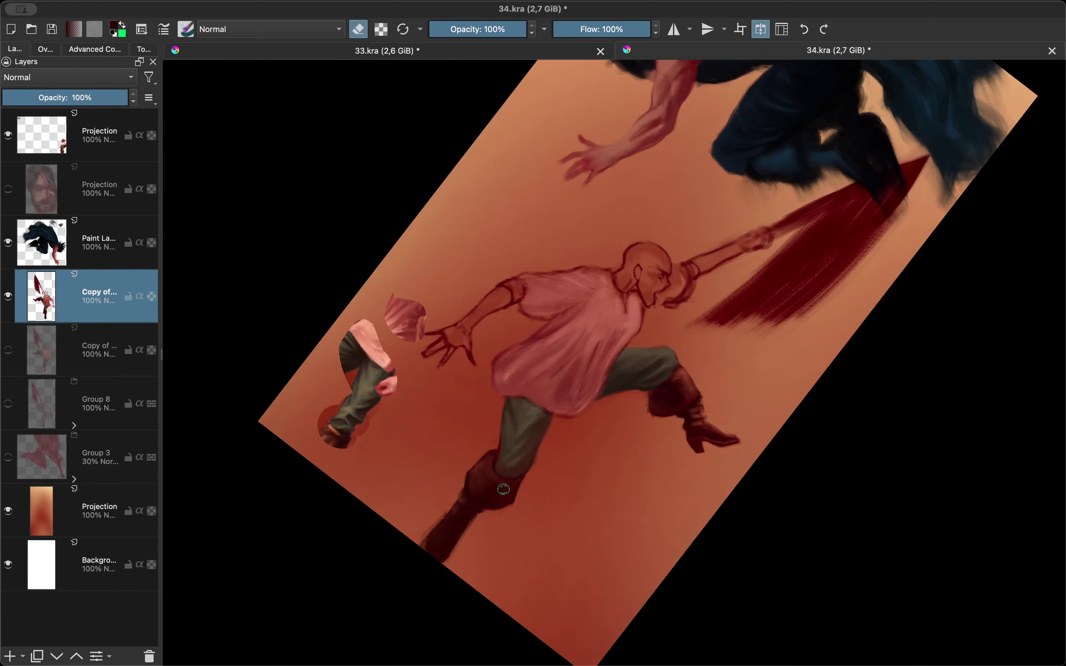
pyautogui.scroll(3, 573, 384)
pyautogui.press('e')
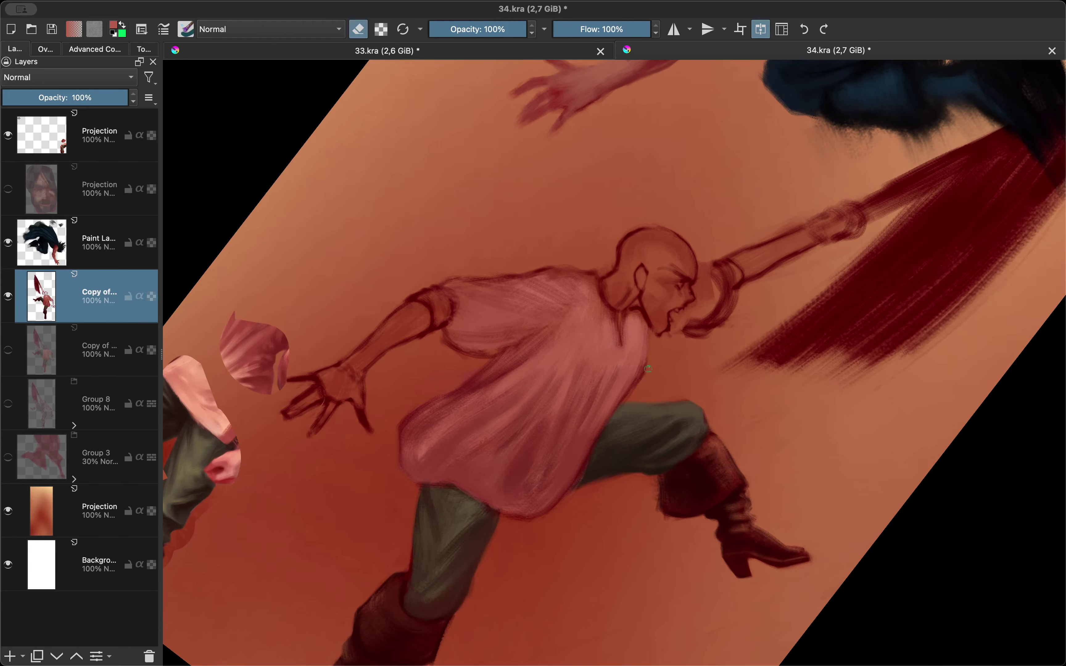
pyautogui.scroll(2, 408, 493)
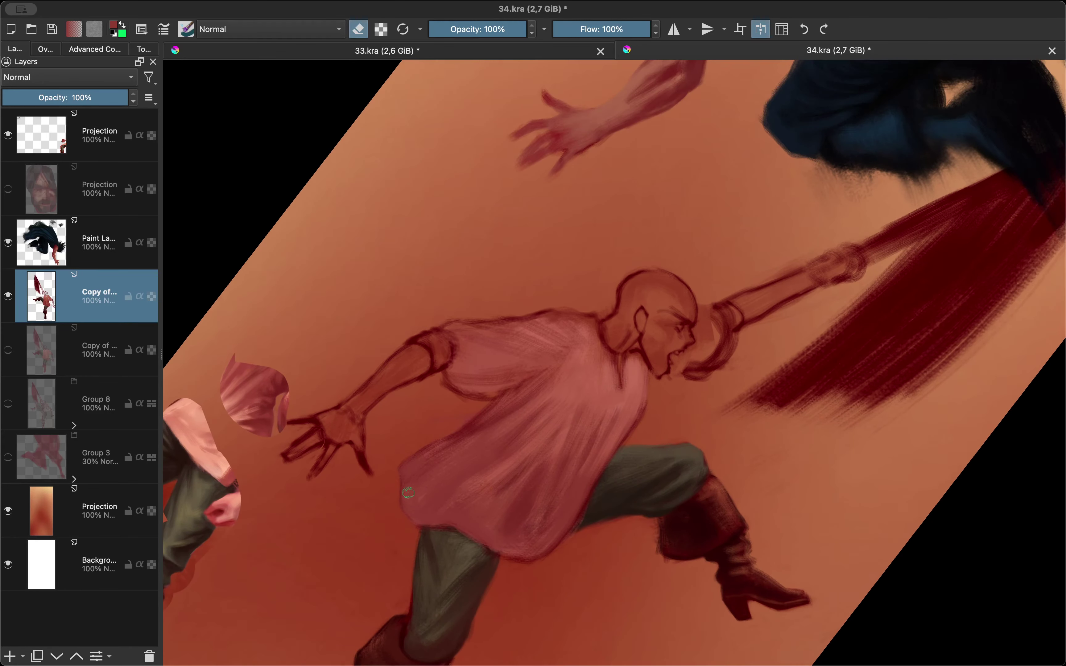
pyautogui.scroll(2, 408, 493)
pyautogui.press('e')
pyautogui.scroll(2, 392, 442)
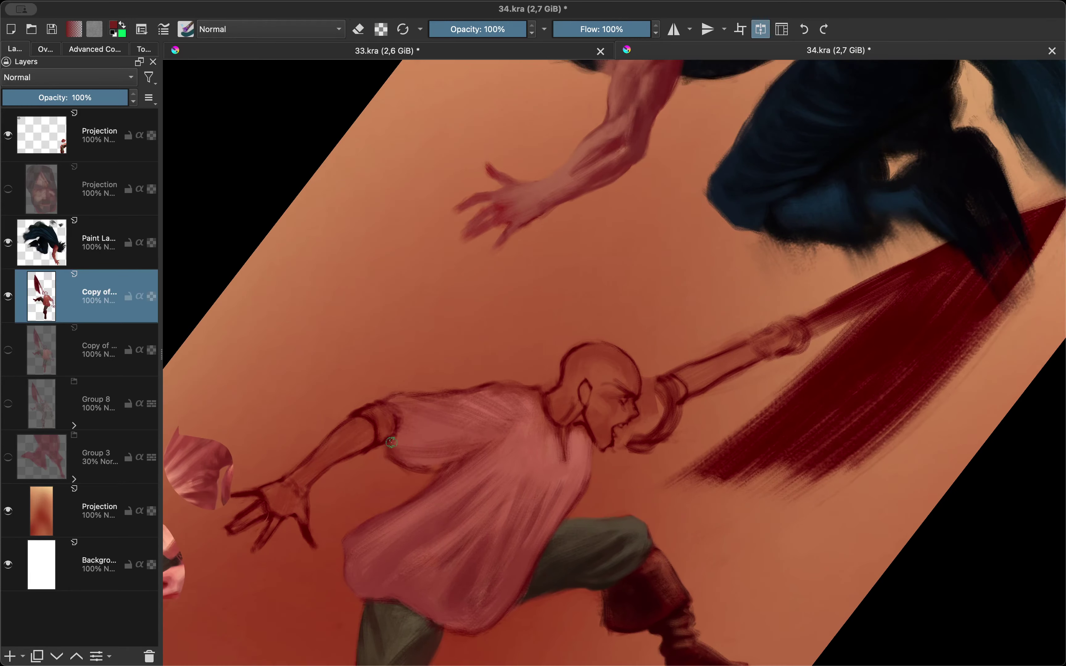
pyautogui.scroll(-2, 391, 442)
# Shade the pink shirt and paint pink over the back of the swordsman's head
pyautogui.press('m')
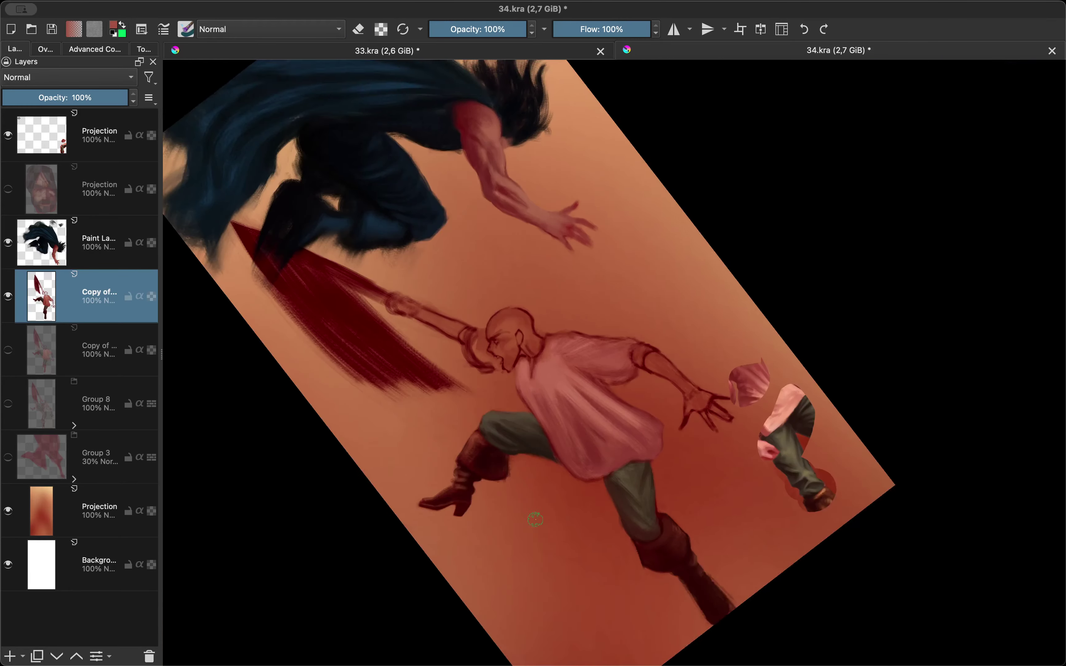
pyautogui.moveTo(535, 520); pyautogui.dragTo(520, 396)
pyautogui.moveTo(520, 312); pyautogui.dragTo(525, 331)
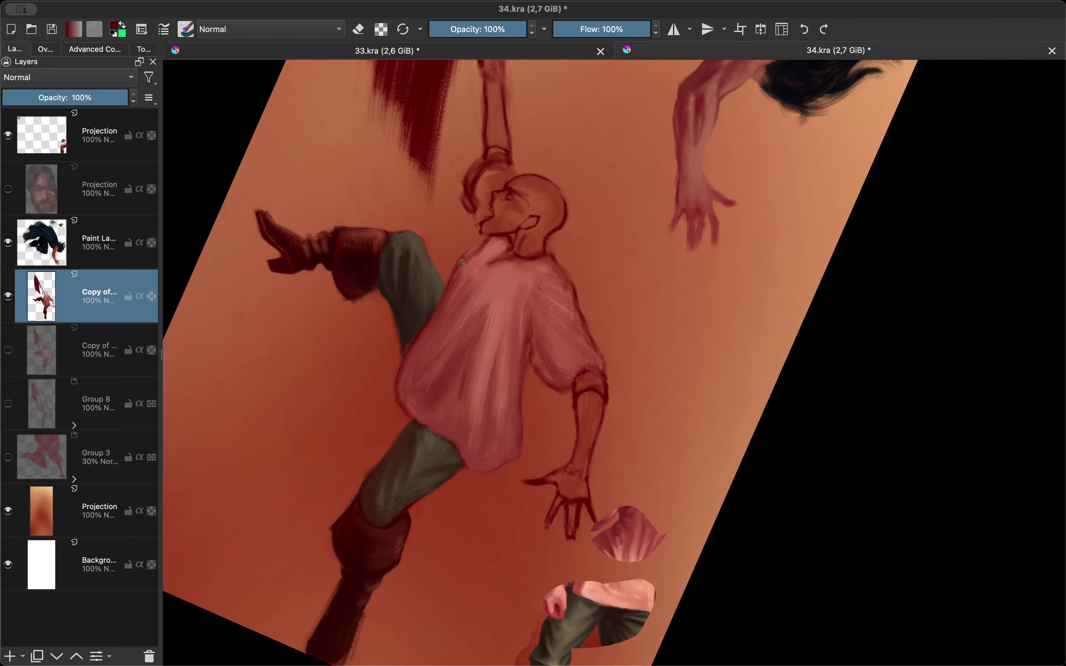
pyautogui.moveTo(486, 181); pyautogui.dragTo(483, 189)
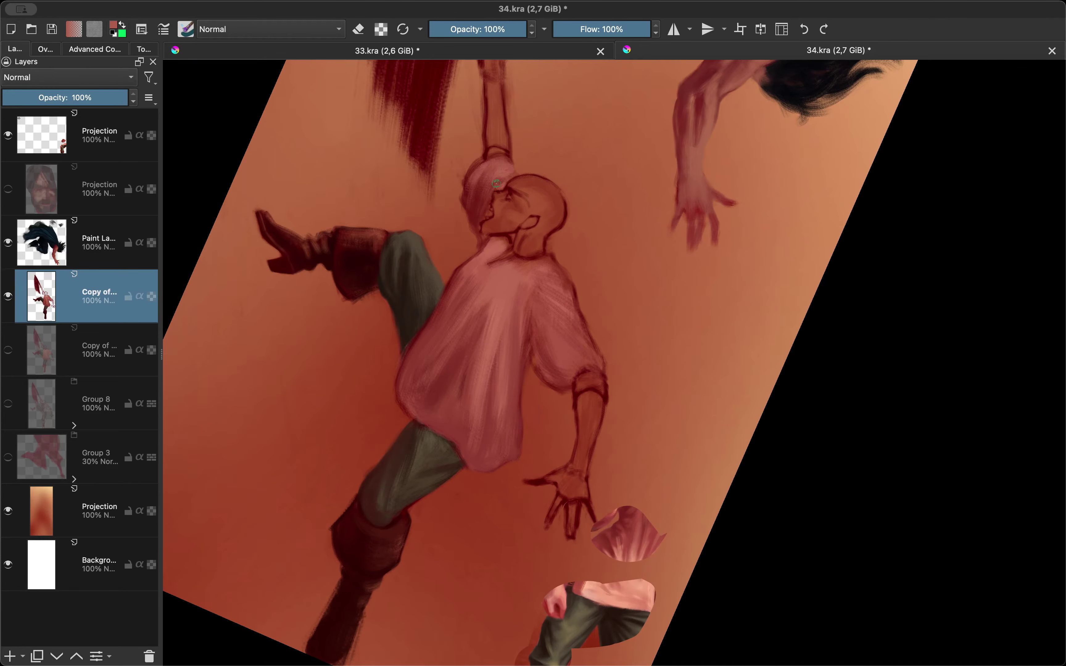
pyautogui.press('m')
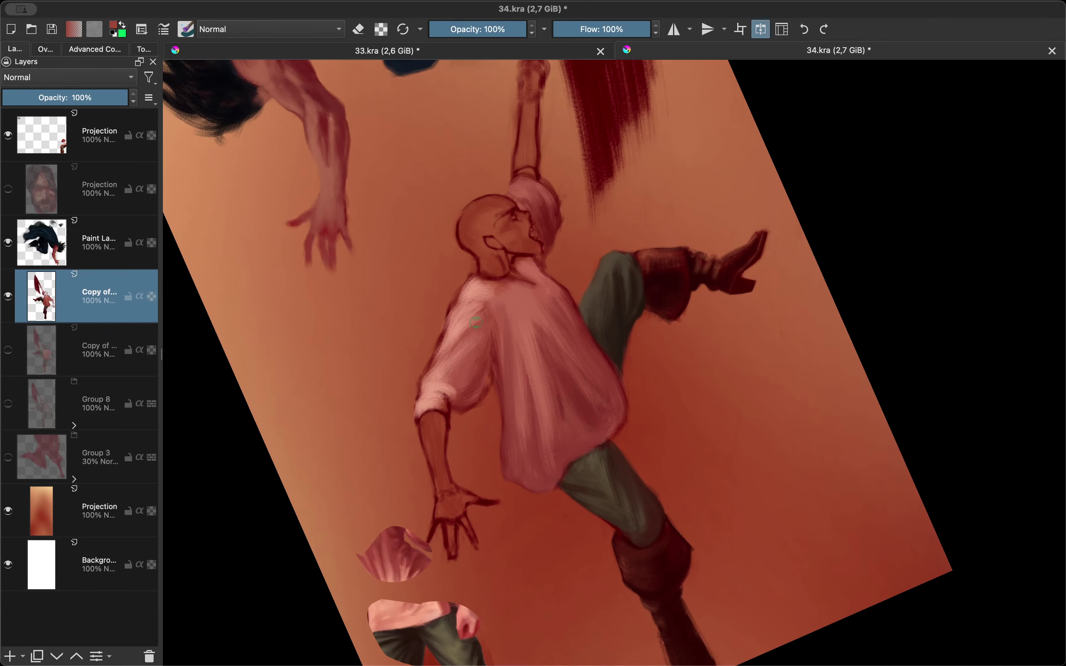
pyautogui.press('m')
pyautogui.press('m')
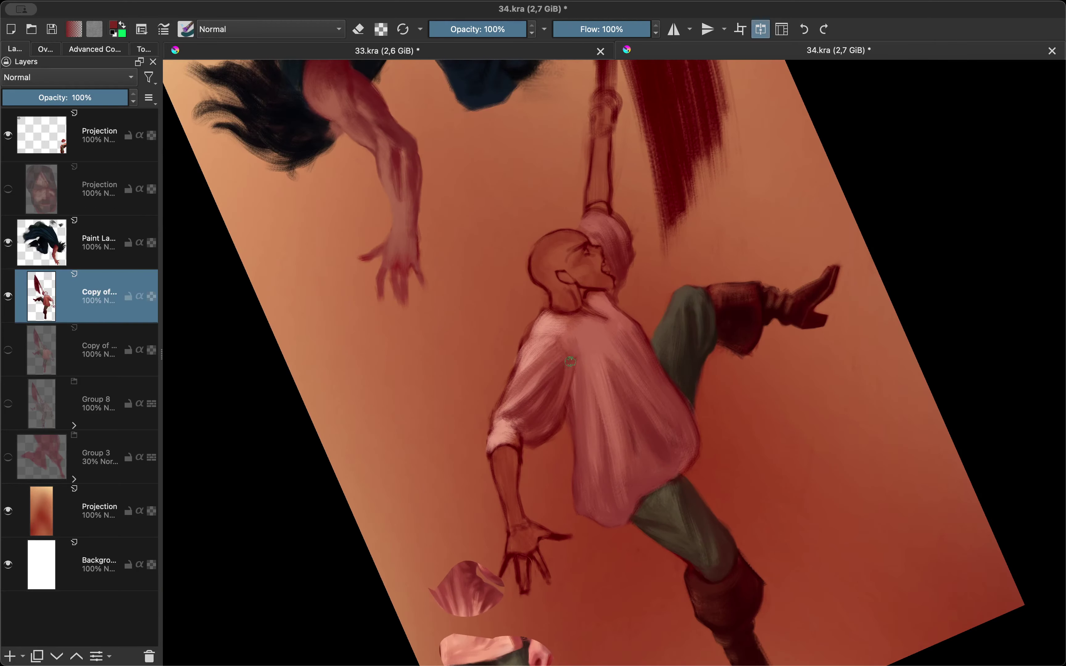
# Darken the sleeve's lower edge, then pick a light pink
pyautogui.moveTo(535, 394); pyautogui.dragTo(514, 382)
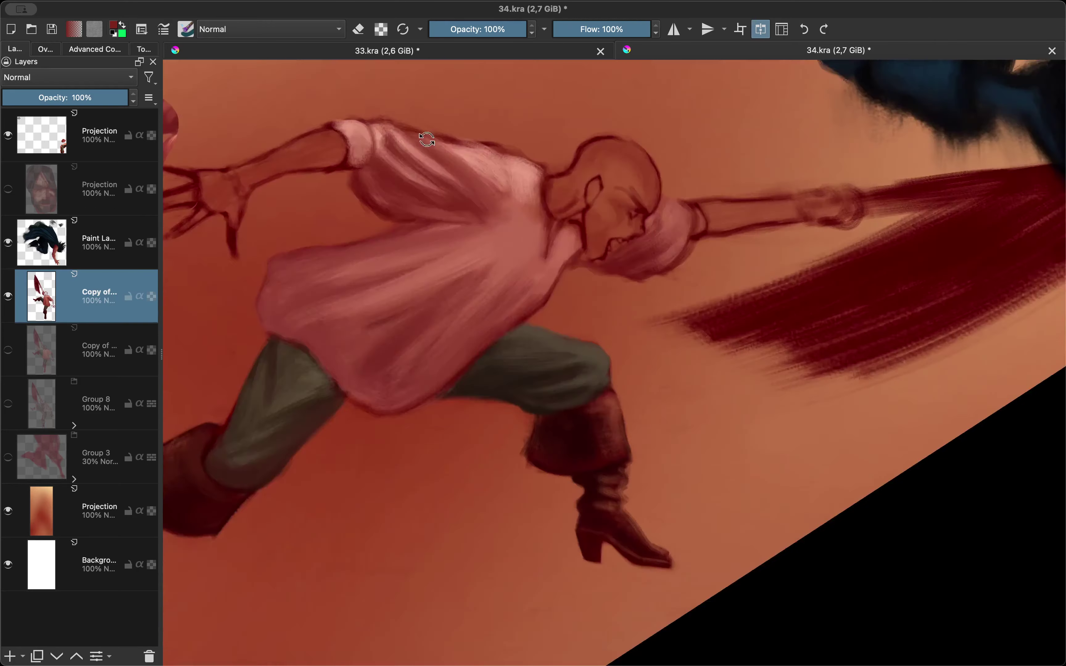
pyautogui.press('m')
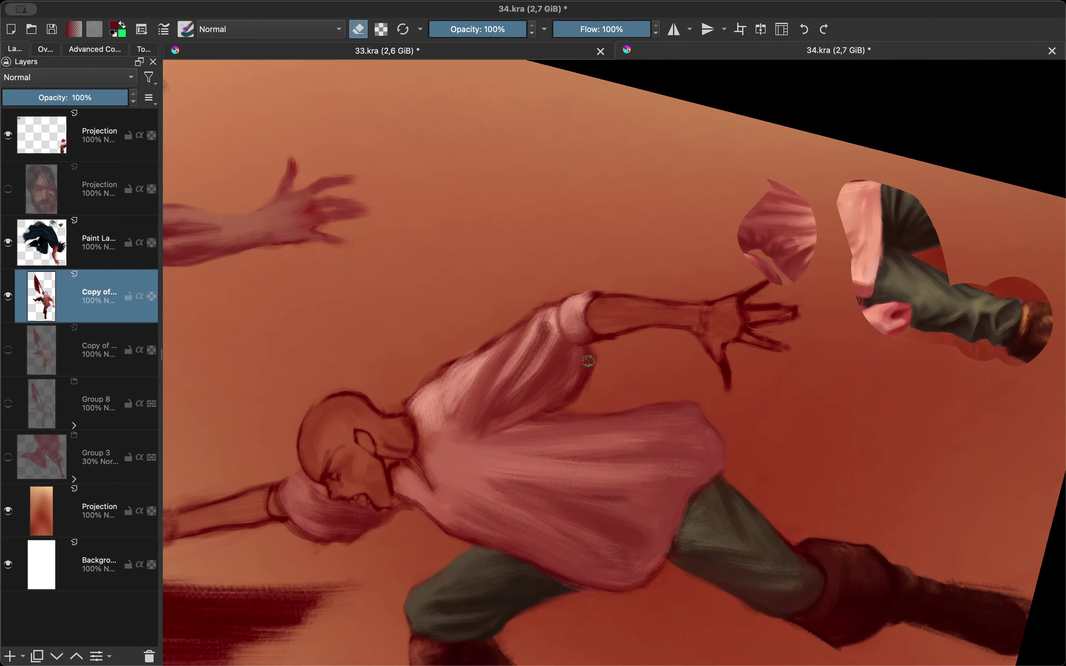
pyautogui.moveTo(569, 369)
pyautogui.mouseDown()
pyautogui.moveTo(451, 434)
pyautogui.moveTo(538, 412)
pyautogui.mouseUp()
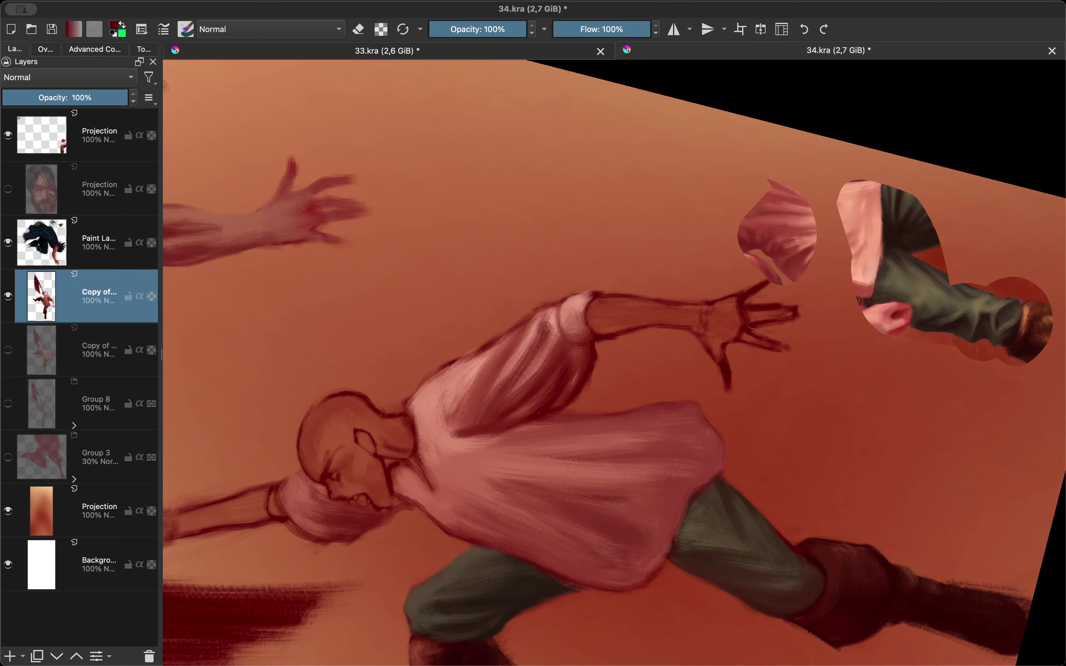
pyautogui.keyDown('ctrl'); pyautogui.click(517, 416); pyautogui.keyUp('ctrl')
pyautogui.press('m')
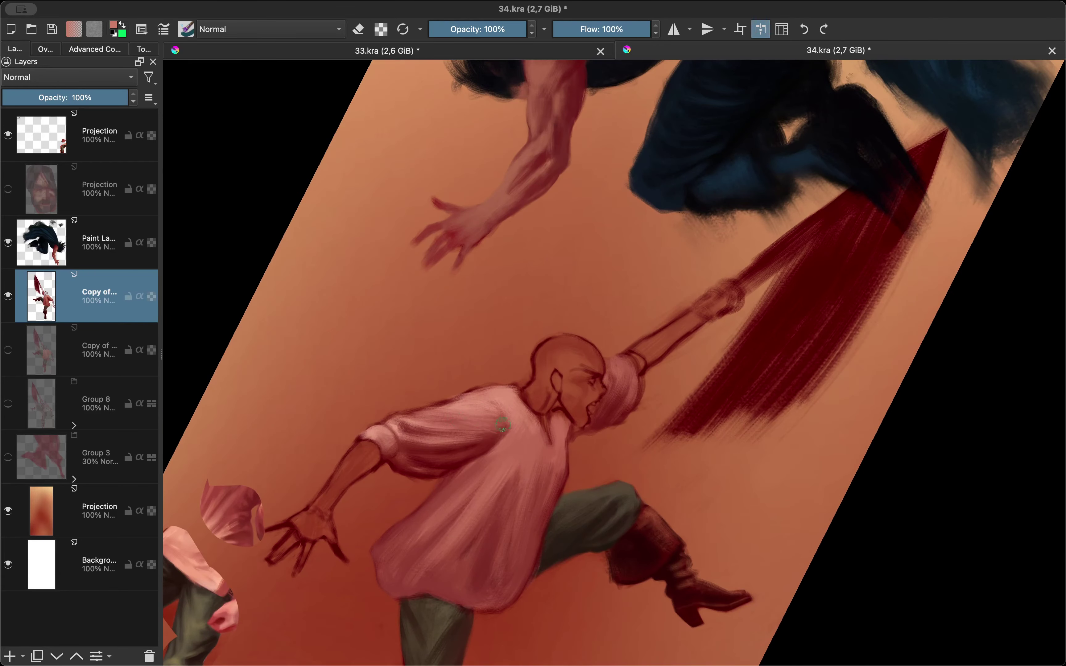
pyautogui.scroll(-5, 593, 360)
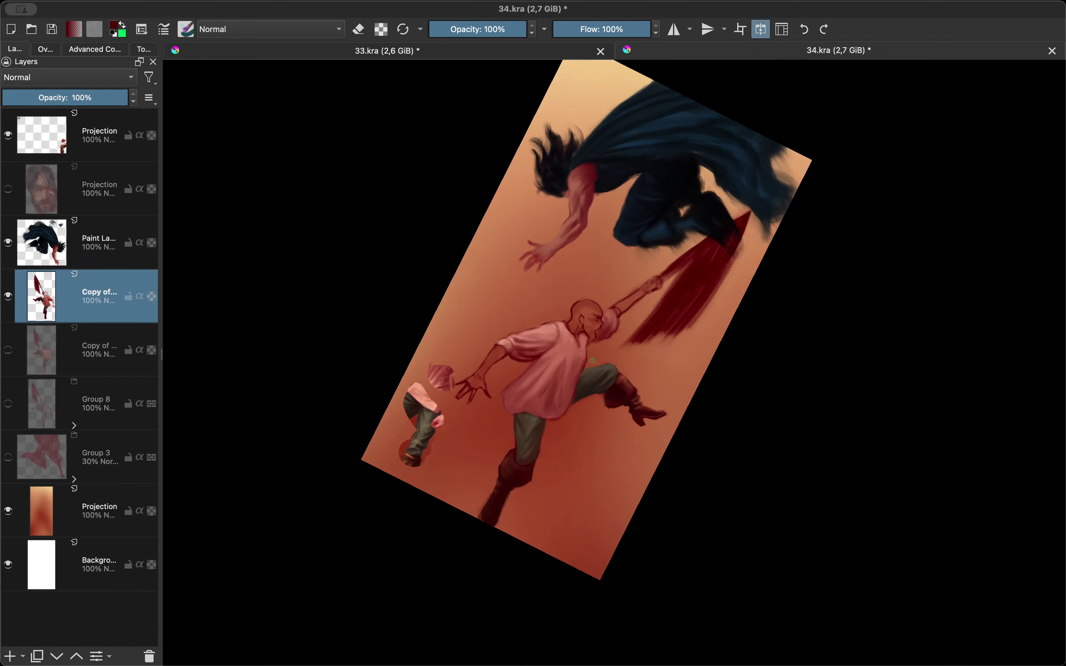
pyautogui.scroll(5, 592, 361)
pyautogui.scroll(-5, 549, 365)
# On a new layer, sweep a cream sword-slash arc down past the swordsman
pyautogui.press('Insert')
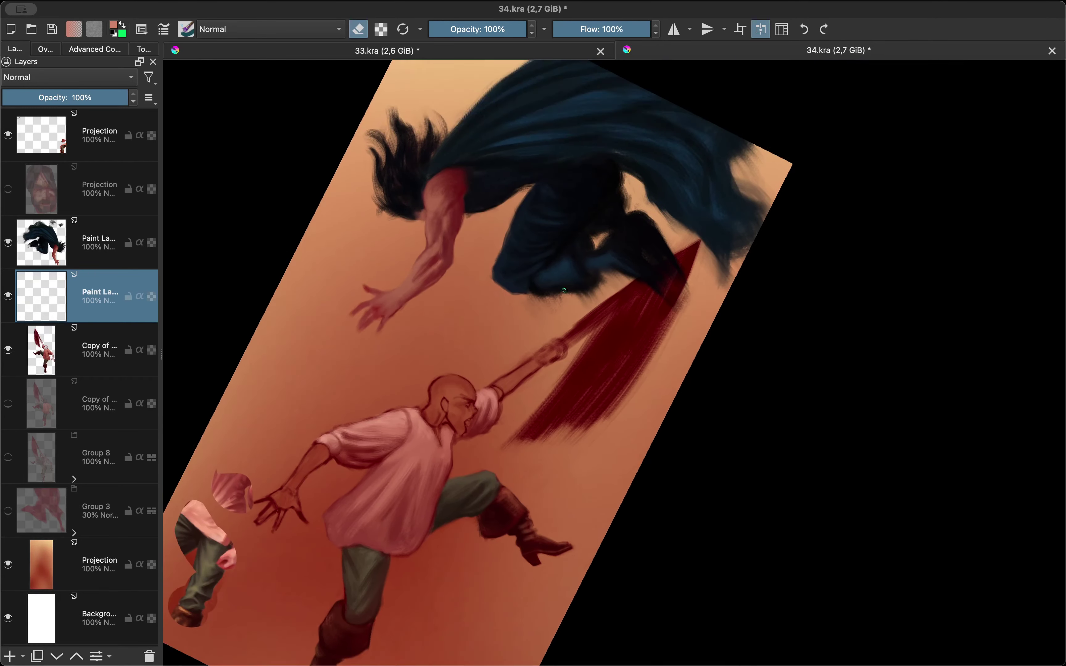
pyautogui.moveTo(366, 553); pyautogui.dragTo(610, 346)
pyautogui.moveTo(634, 309); pyautogui.dragTo(454, 529)
pyautogui.moveTo(388, 564); pyautogui.dragTo(652, 286)
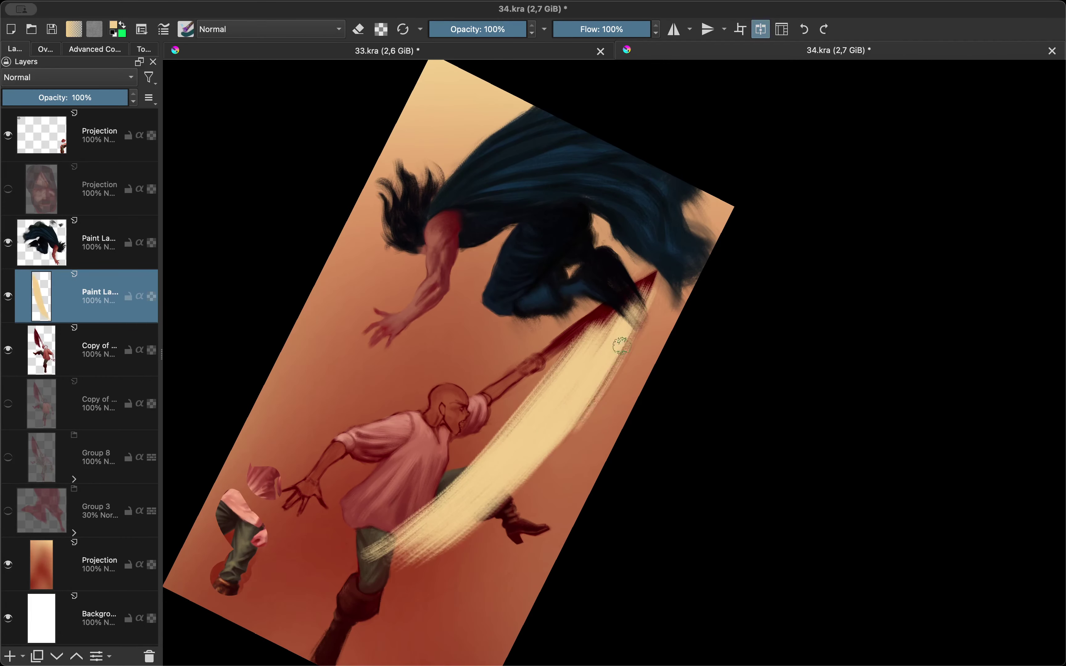
pyautogui.moveTo(573, 397); pyautogui.dragTo(627, 329)
pyautogui.moveTo(397, 568); pyautogui.dragTo(576, 371)
pyautogui.moveTo(494, 463); pyautogui.dragTo(326, 590)
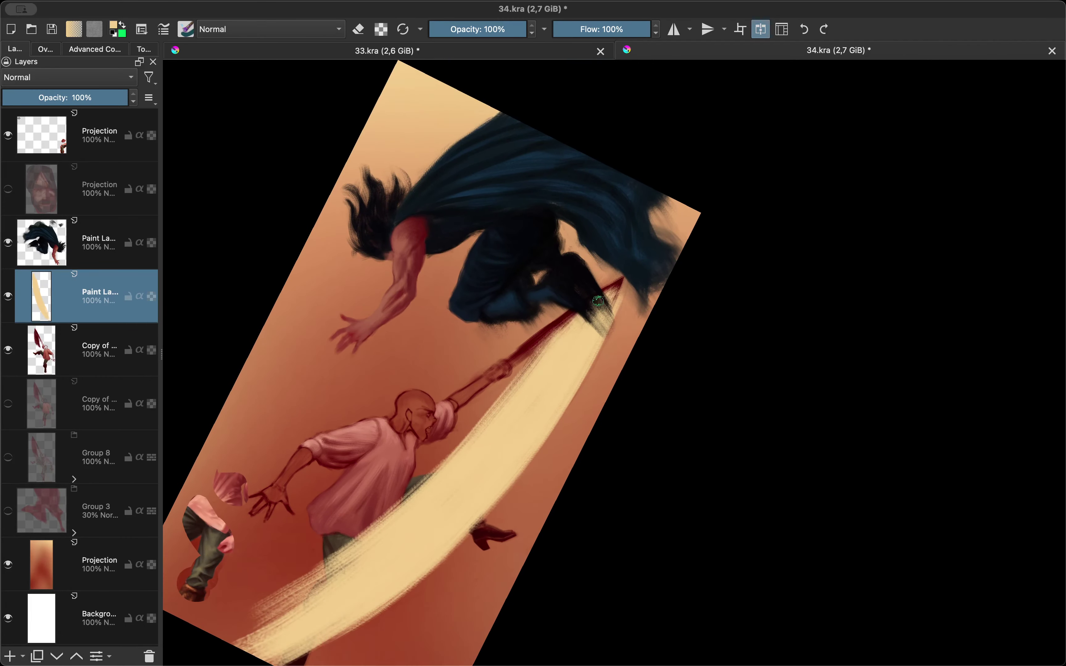
pyautogui.moveTo(617, 291); pyautogui.dragTo(440, 462)
# Erase the arc's lower end and the cream strokes over the man's legs
pyautogui.press('e')
pyautogui.moveTo(367, 615); pyautogui.dragTo(467, 531)
pyautogui.press('e')
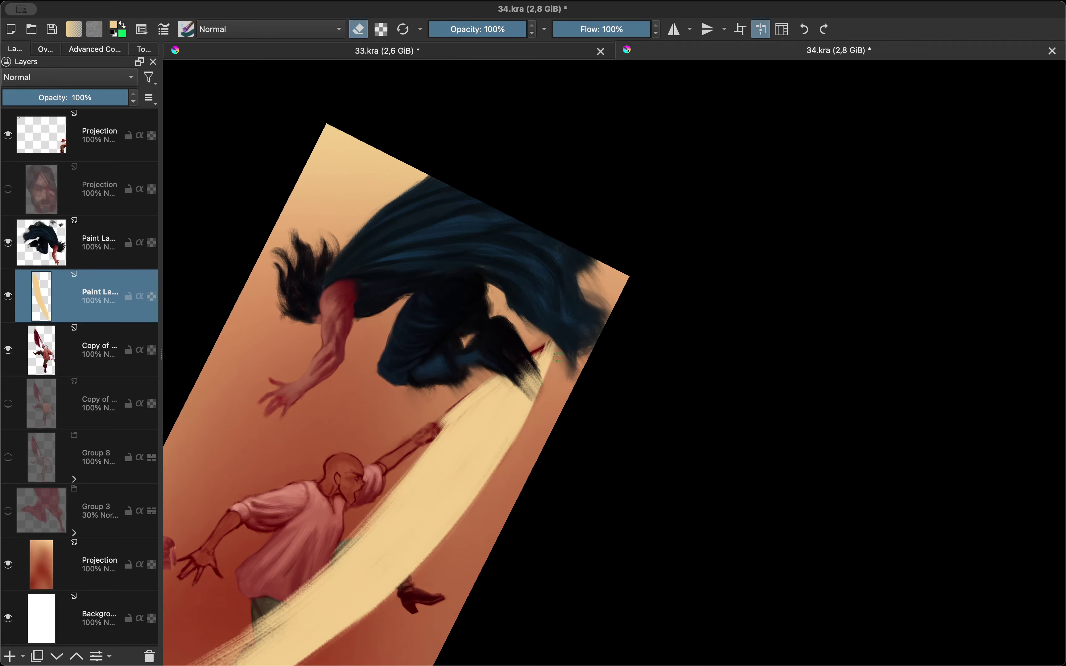
pyautogui.press('e')
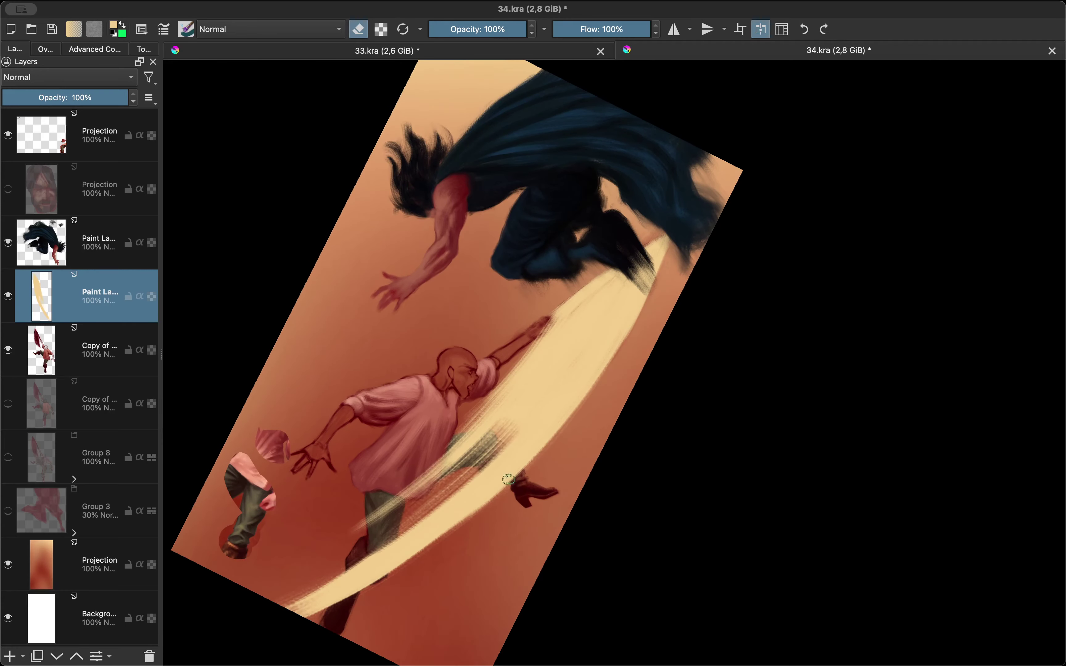
pyautogui.moveTo(441, 441); pyautogui.dragTo(493, 487)
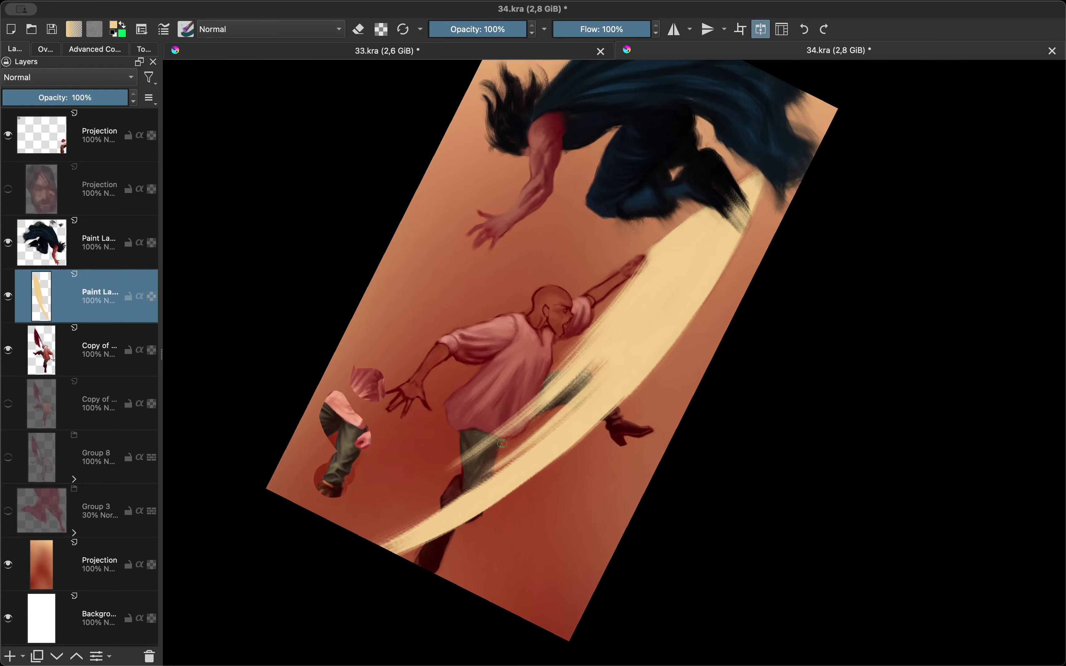
pyautogui.moveTo(655, 276); pyautogui.dragTo(573, 353)
# Add a new layer above the swordsman and paint darker pinkish strokes along his sword arm
pyautogui.keyDown('ctrl'); pyautogui.click(485, 361); pyautogui.keyUp('ctrl')
pyautogui.press('pagedown')
pyautogui.press('Insert')
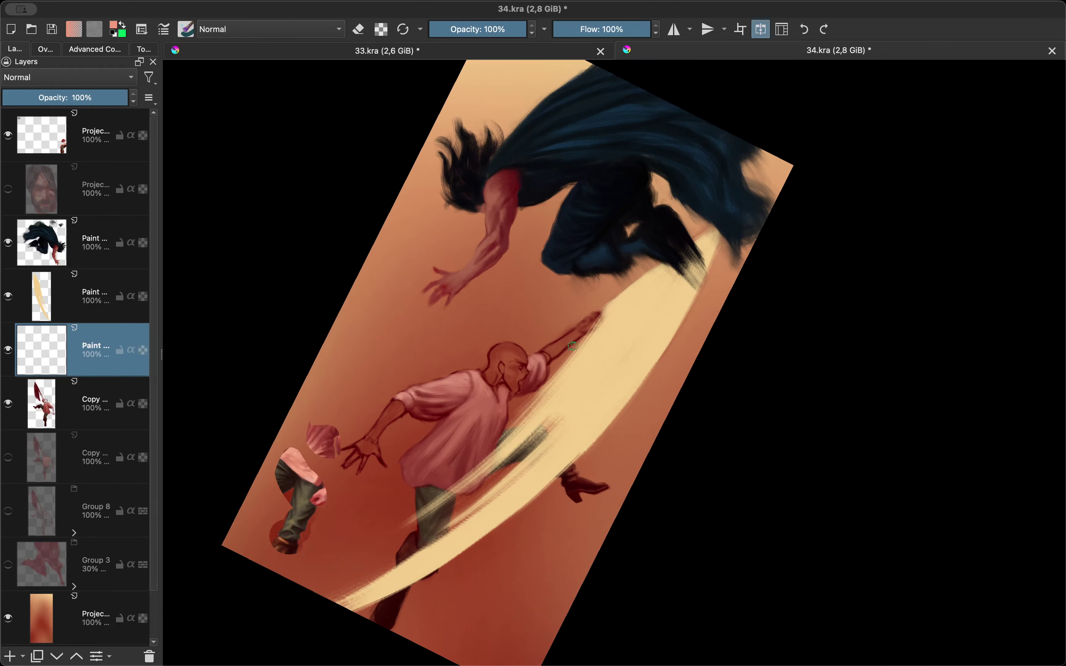
pyautogui.keyDown('ctrl'); pyautogui.click(272, 521); pyautogui.keyUp('ctrl')
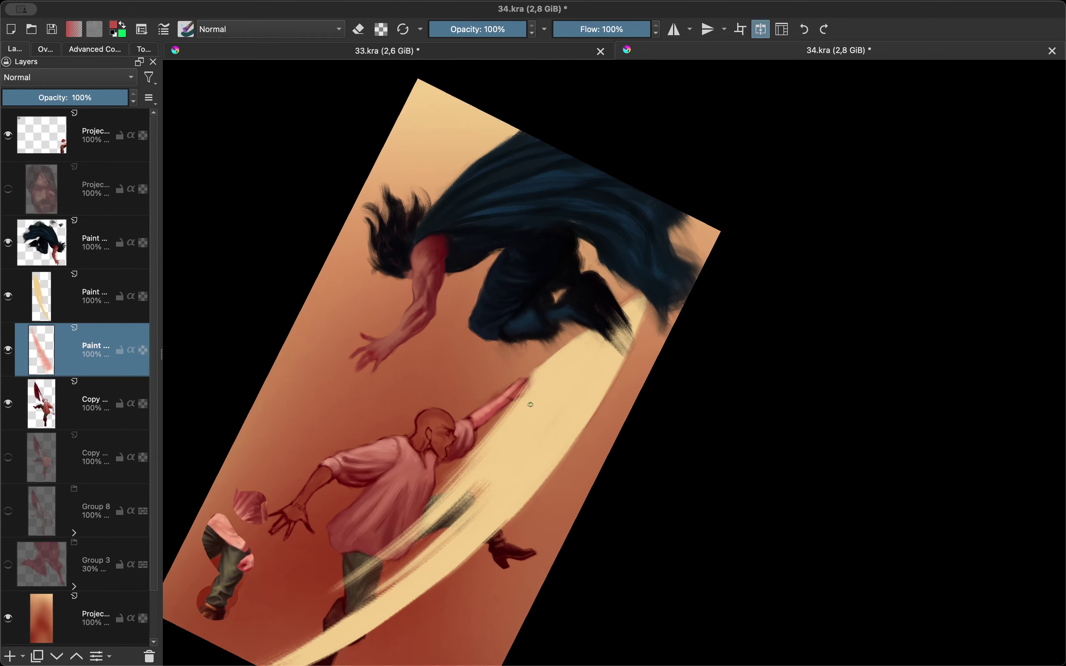
pyautogui.moveTo(575, 324); pyautogui.dragTo(567, 317)
pyautogui.press('pagedown')
pyautogui.press('e')
pyautogui.press('pageup')
pyautogui.press('e')
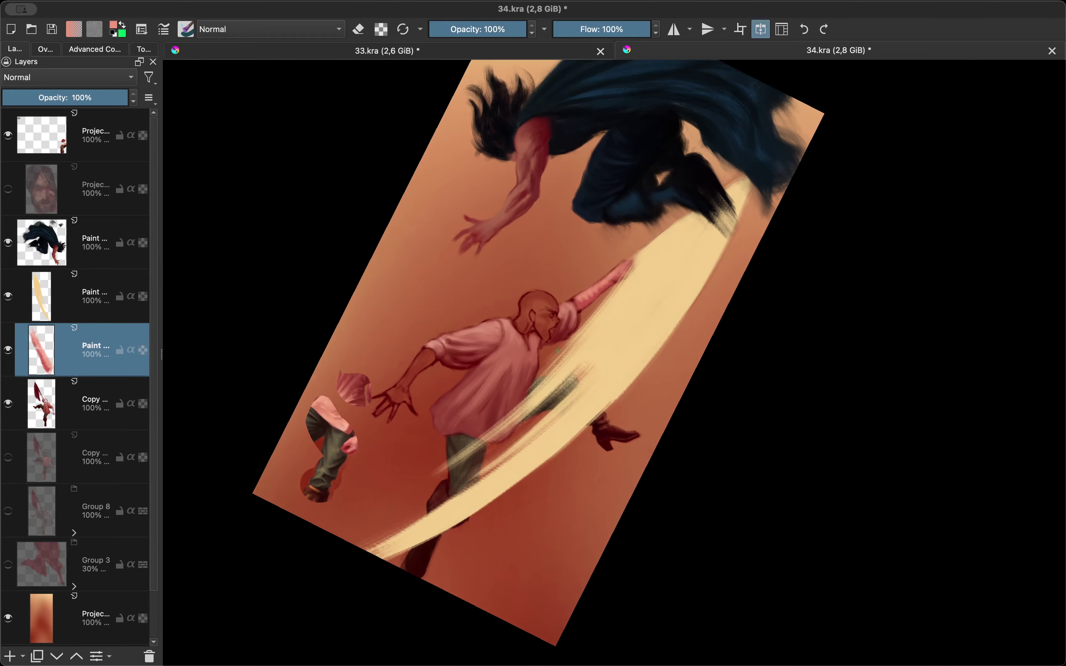
pyautogui.moveTo(435, 409); pyautogui.dragTo(519, 312)
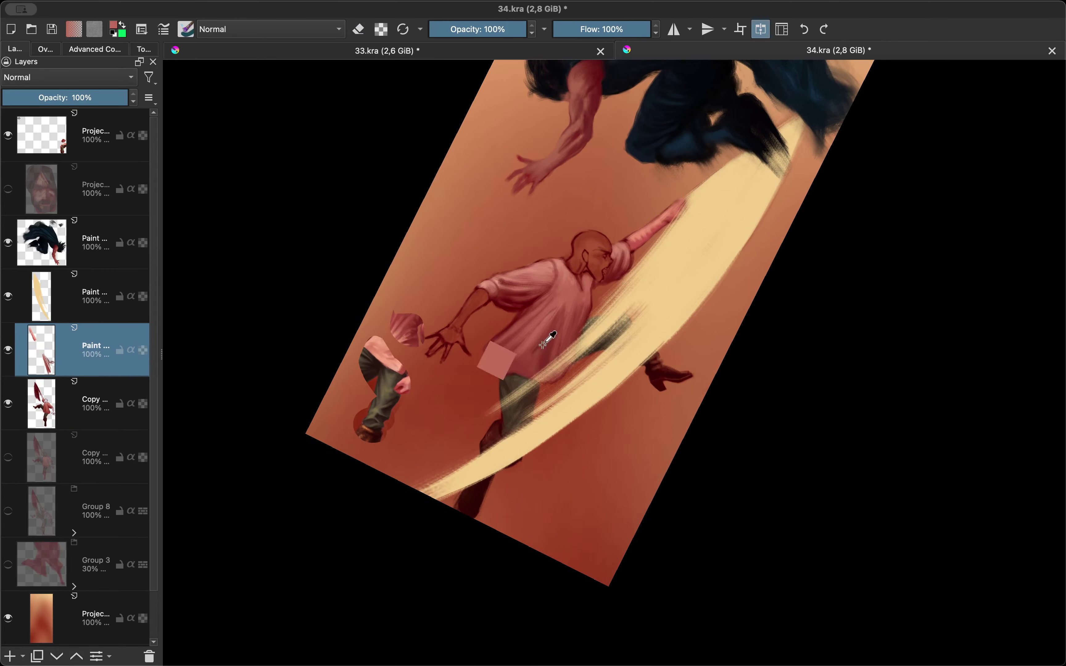
# Zoom onto the head, add a new layer, and erase excess from the dark hair mass
pyautogui.press('e')
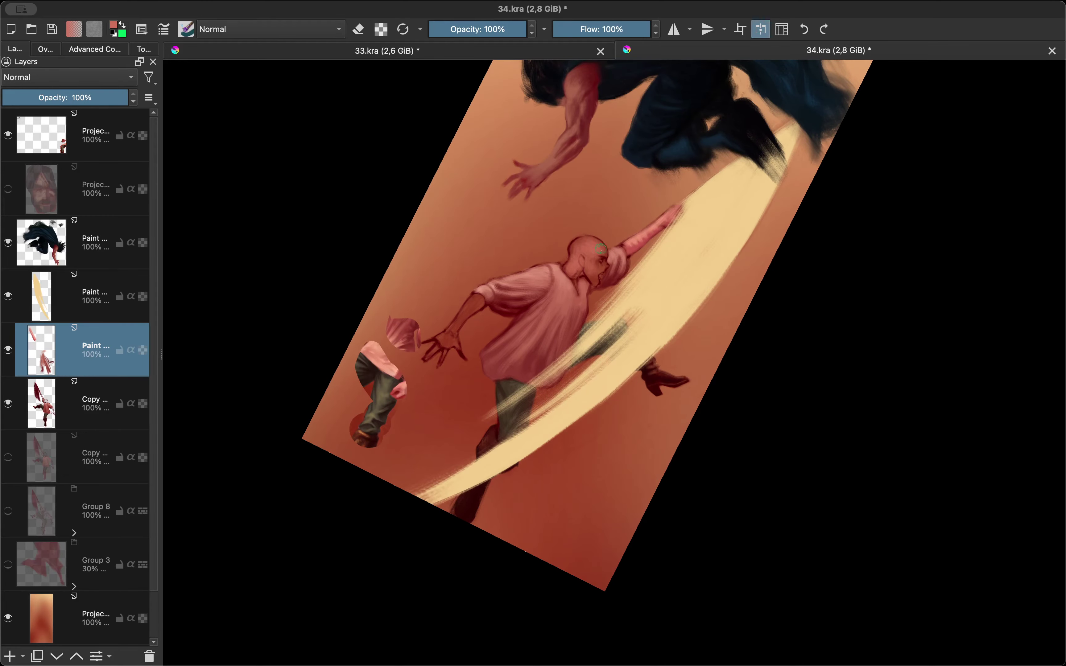
pyautogui.press('m')
pyautogui.moveTo(485, 337)
pyautogui.mouseDown()
pyautogui.moveTo(529, 313)
pyautogui.moveTo(545, 329)
pyautogui.moveTo(551, 287)
pyautogui.moveTo(528, 315)
pyautogui.mouseUp()
pyautogui.press('e')
pyautogui.press('Insert')
pyautogui.press('e')
pyautogui.press('e')
pyautogui.press('m')
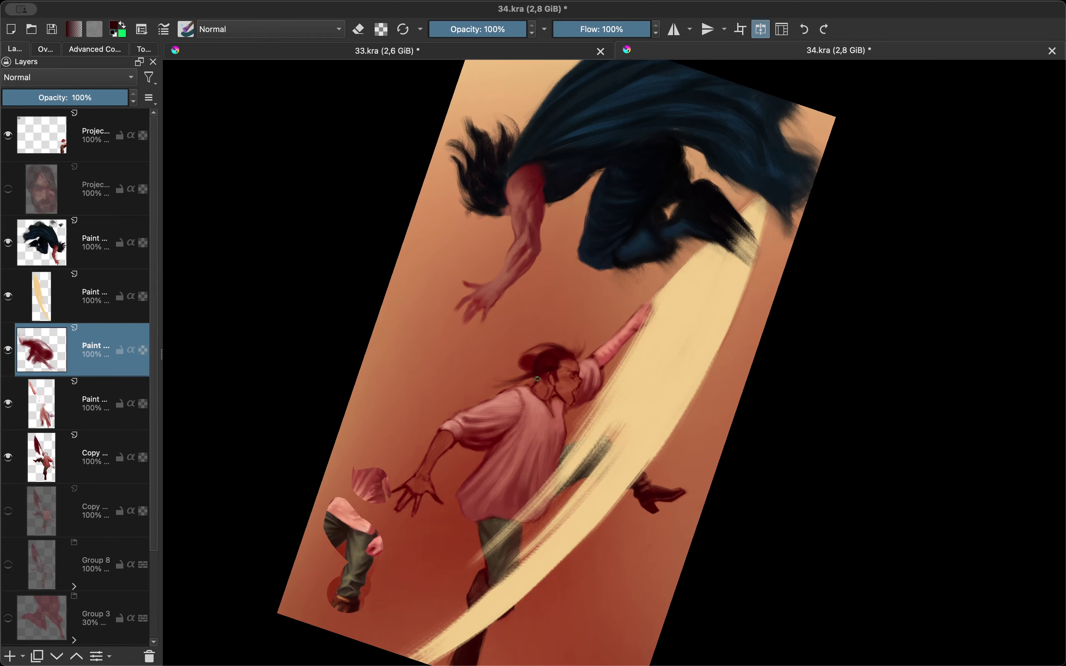
pyautogui.press('e')
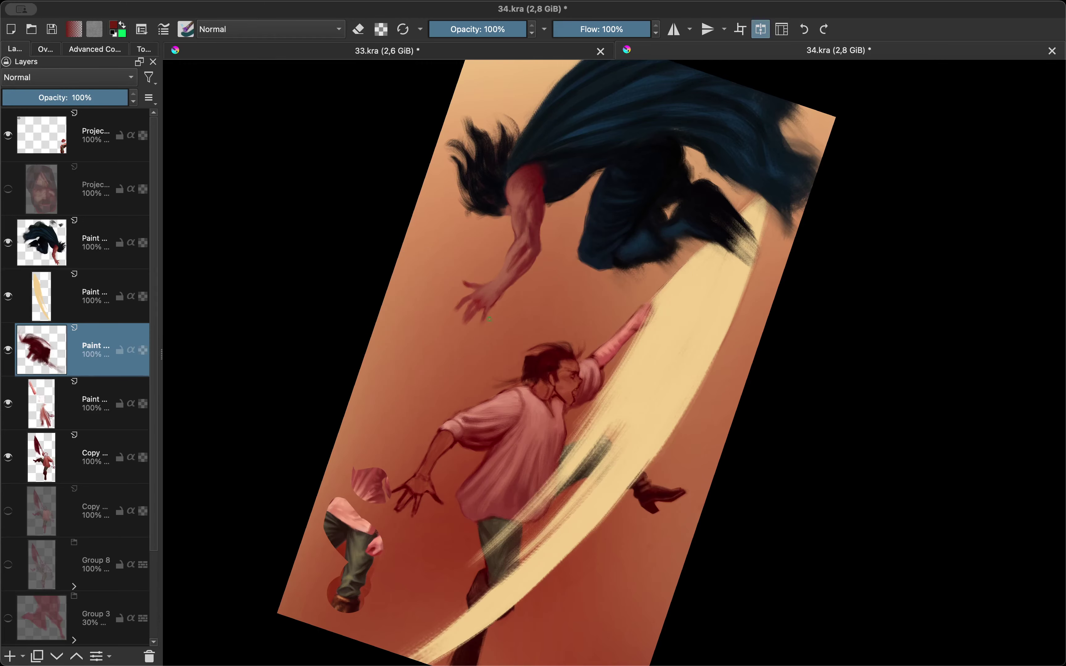
pyautogui.moveTo(546, 367)
pyautogui.mouseDown()
pyautogui.moveTo(555, 348)
pyautogui.moveTo(514, 362)
pyautogui.mouseUp()
# Select the swordsman's body layer below and pick a dark red from the painting
pyautogui.press('e')
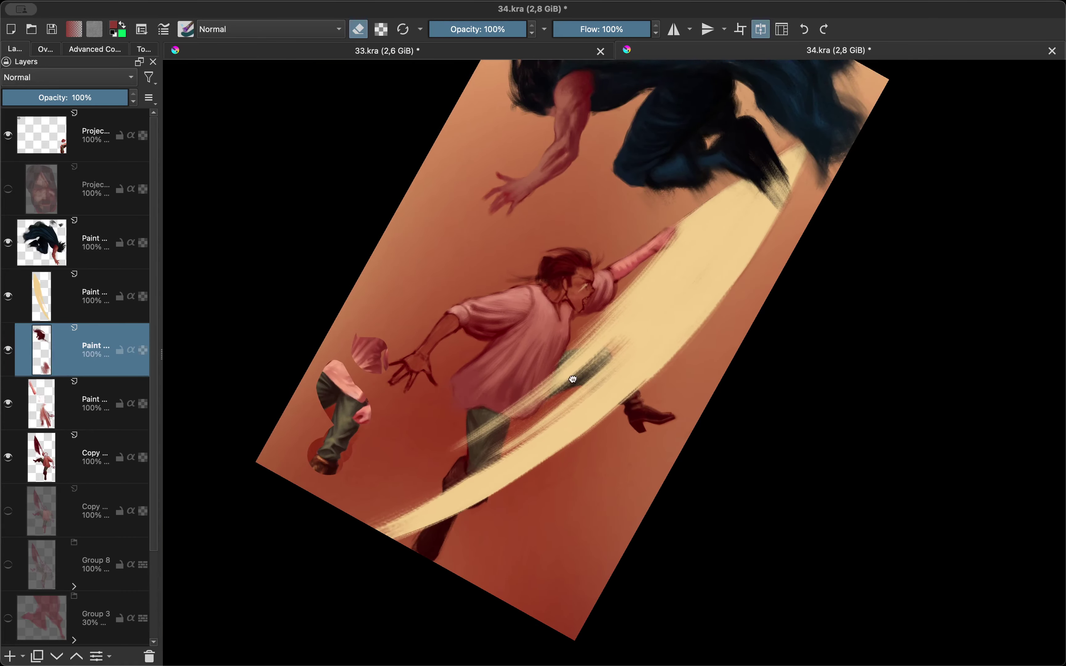
pyautogui.moveTo(573, 379); pyautogui.dragTo(590, 427)
pyautogui.press('e')
pyautogui.click(530, 400)
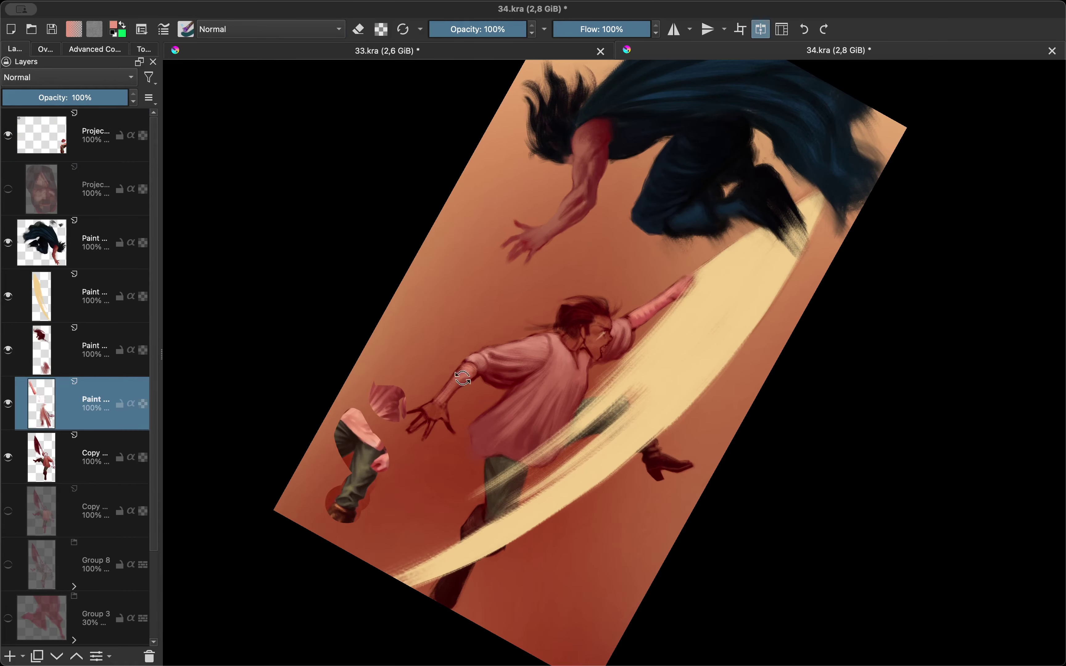
pyautogui.keyDown('ctrl'); pyautogui.click(463, 378); pyautogui.keyUp('ctrl')
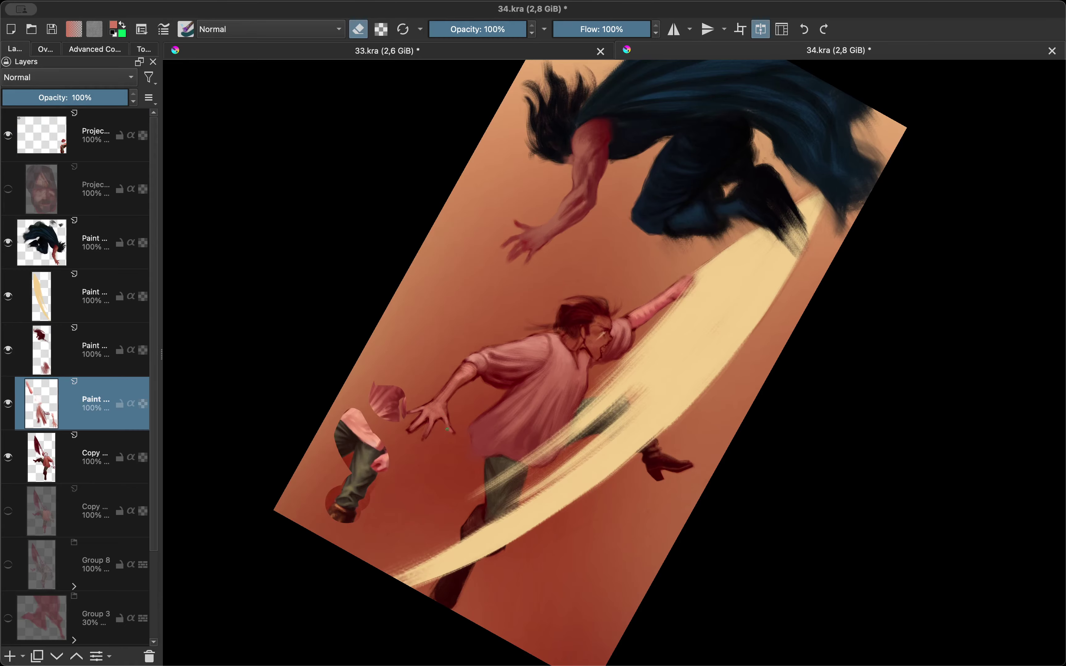
pyautogui.press('m')
pyautogui.scroll(3, 453, 396)
pyautogui.press('e')
pyautogui.keyDown('ctrl'); pyautogui.click(459, 381); pyautogui.keyUp('ctrl')
# Sample a dark red, then mirror and rotate the view so the figures run diagonally
pyautogui.press('m')
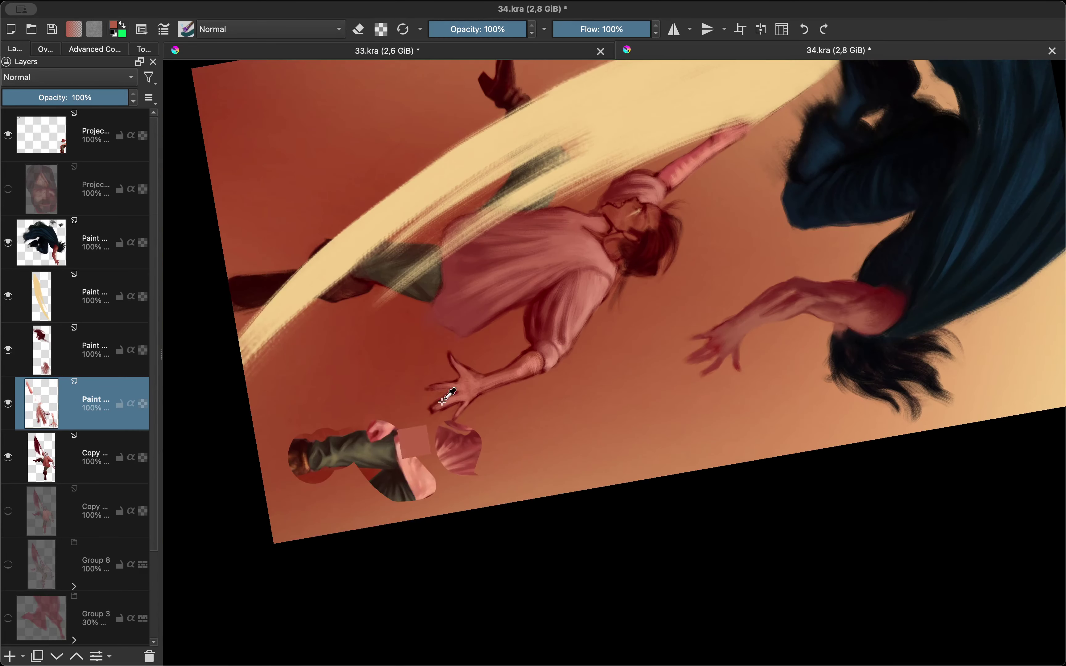
pyautogui.hotkey('shift', 'i')
pyautogui.keyDown('ctrl'); pyautogui.click(446, 390); pyautogui.keyUp('ctrl')
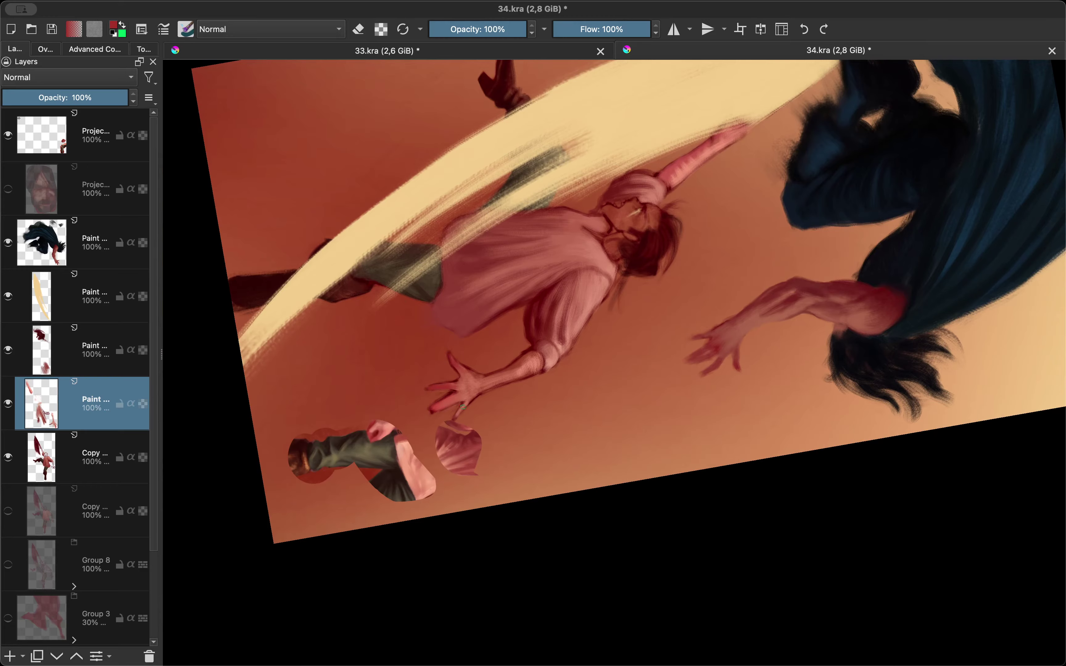
pyautogui.moveTo(457, 388); pyautogui.dragTo(420, 409)
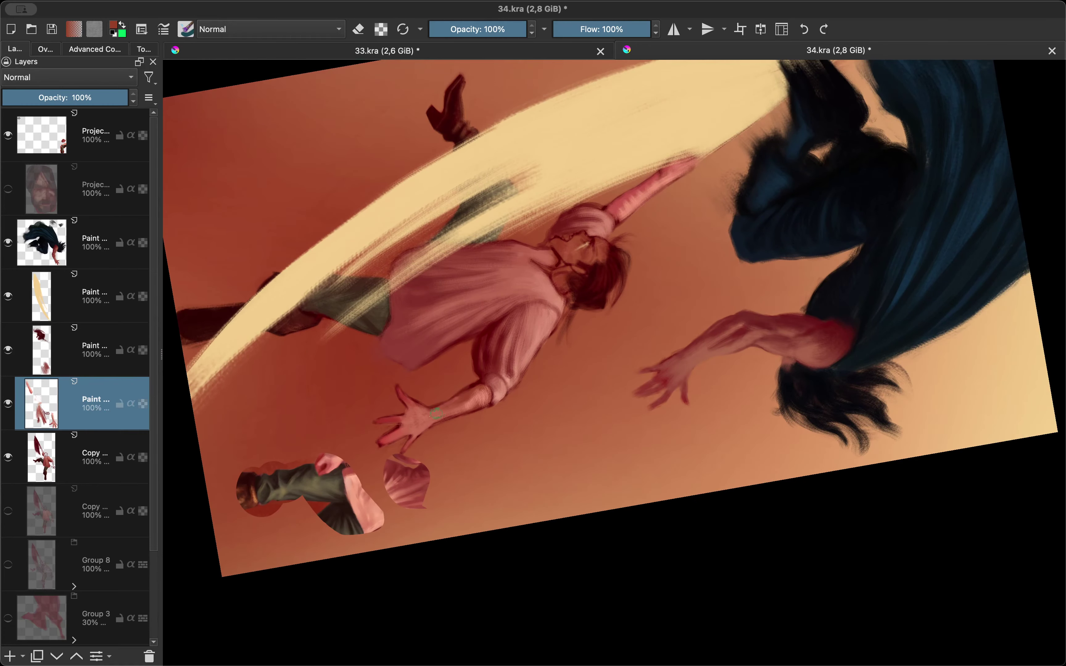
pyautogui.press('m')
pyautogui.press('e')
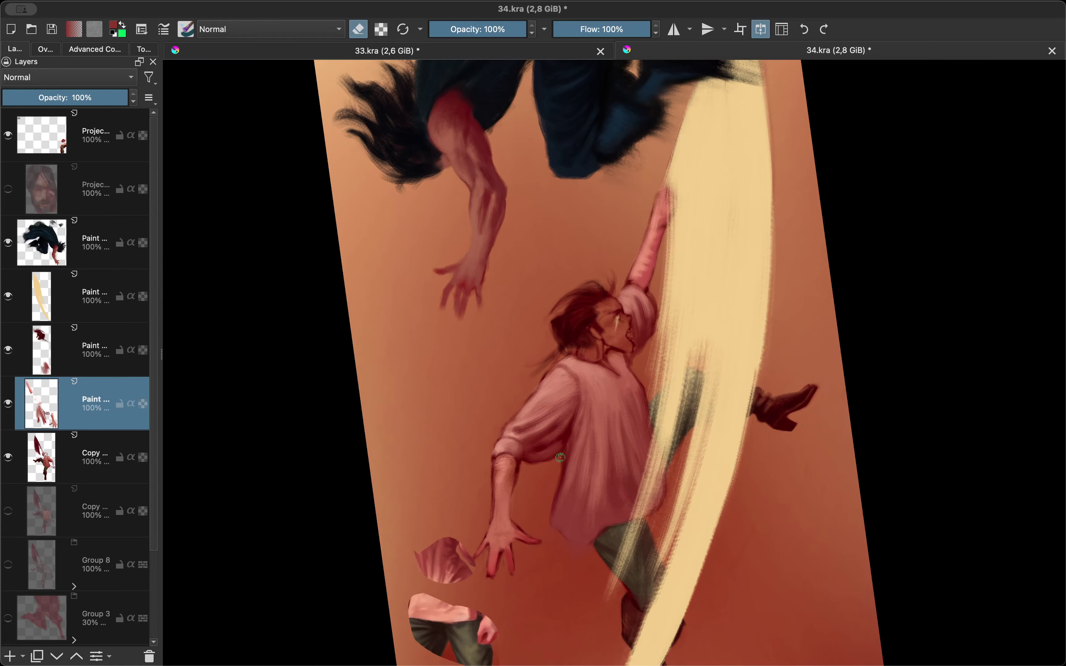
pyautogui.moveTo(569, 478)
pyautogui.mouseDown()
pyautogui.moveTo(383, 498)
pyautogui.moveTo(272, 534)
pyautogui.mouseUp()
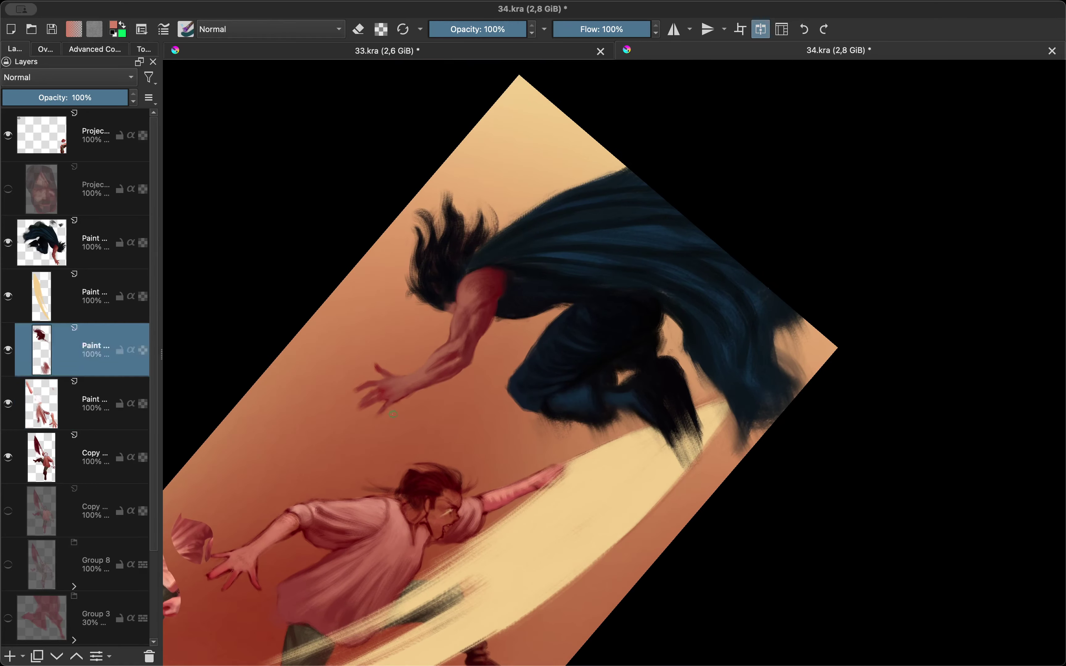
# Select the caped figure's layer and sample a dark red from the painting
pyautogui.click(445, 359)
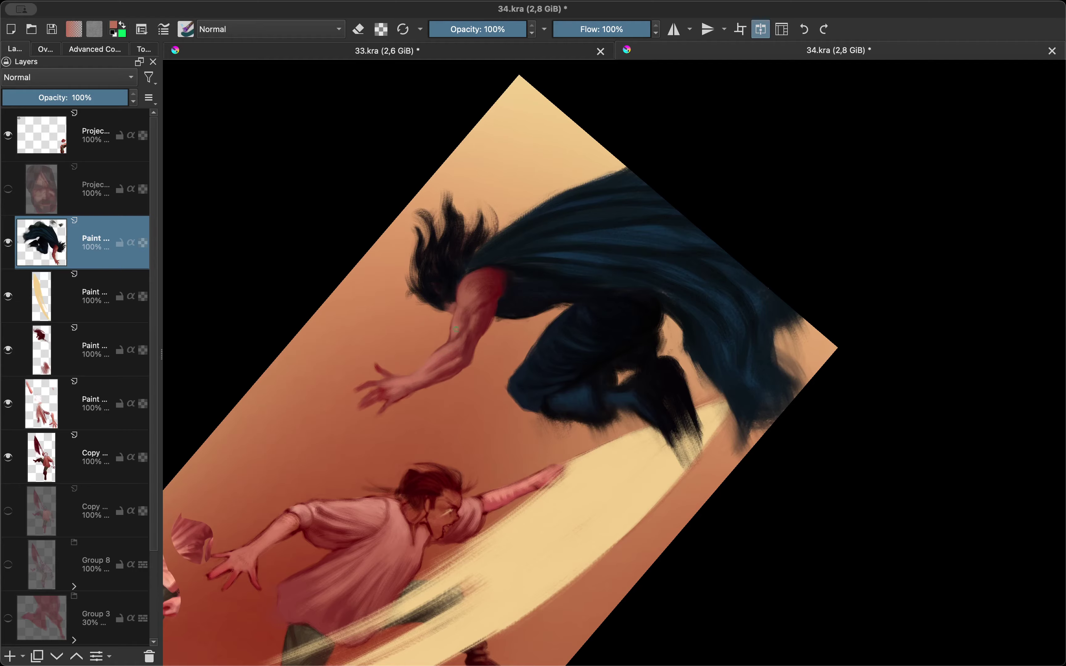
pyautogui.scroll(-3, 459, 330)
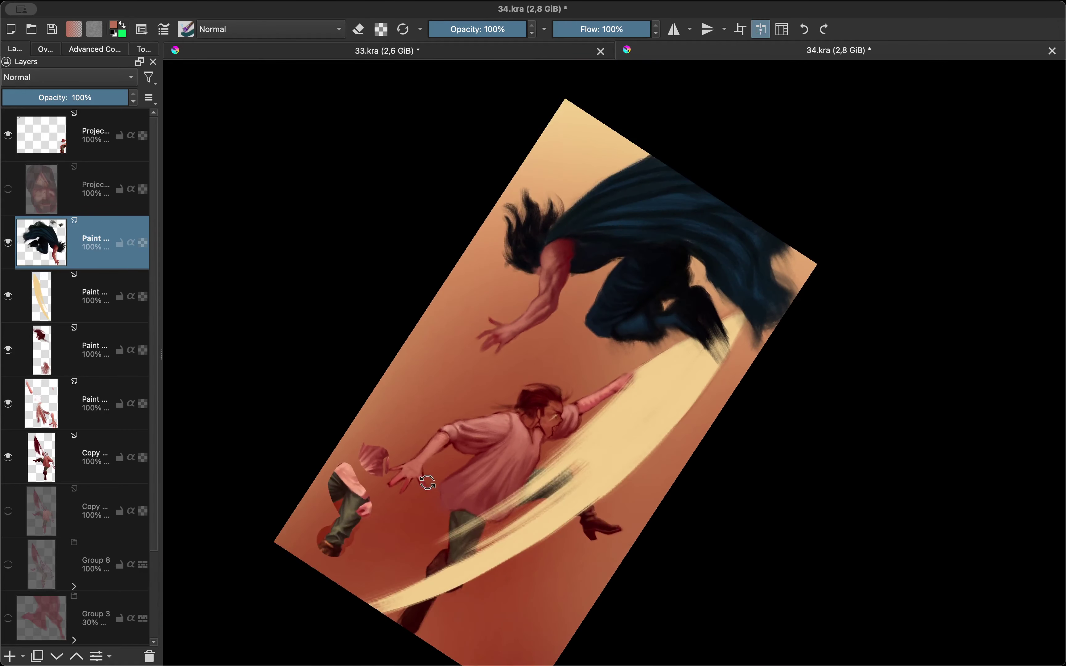
pyautogui.scroll(5, 556, 356)
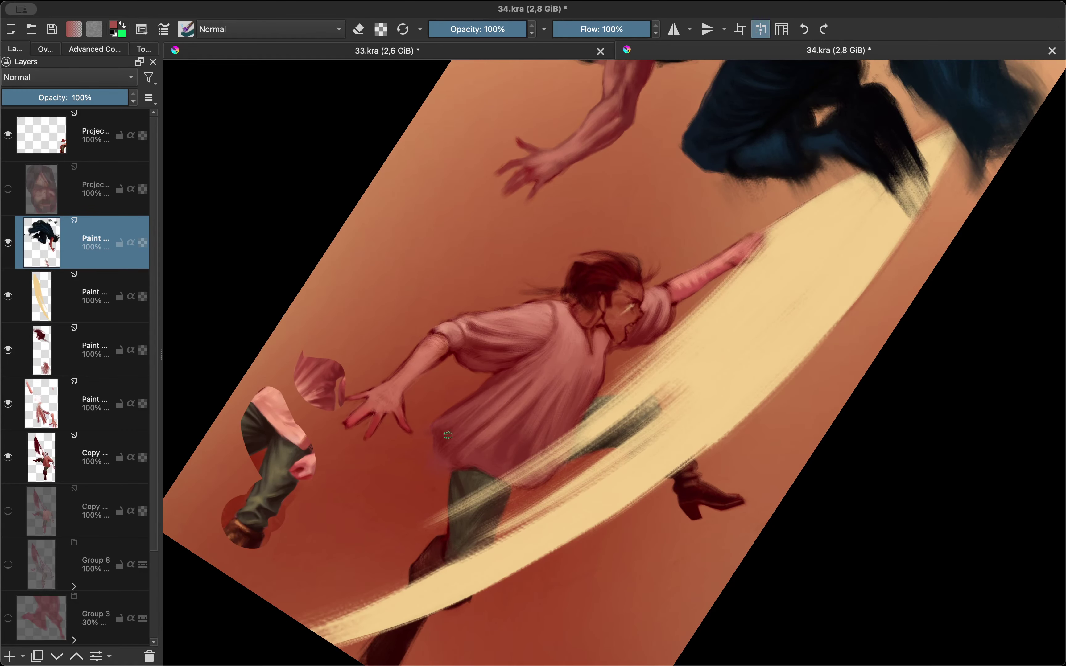
pyautogui.scroll(-2, 448, 435)
pyautogui.hscroll(5, 447, 410)
pyautogui.scroll(3, 446, 386)
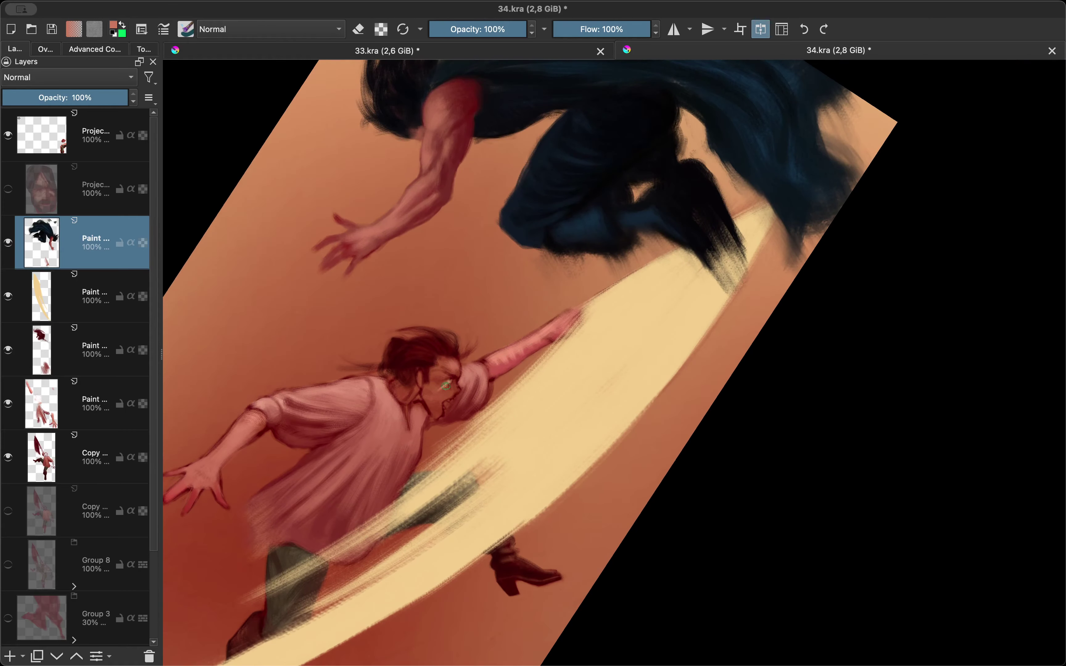
pyautogui.scroll(-2, 451, 386)
pyautogui.hscroll(-2, 451, 386)
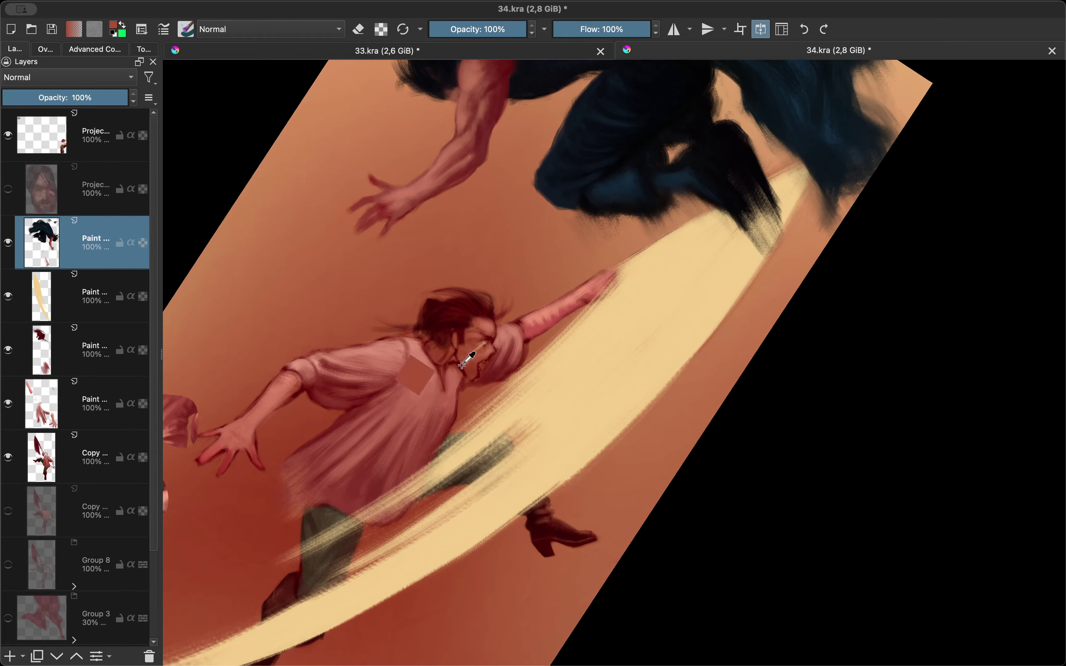
pyautogui.keyDown('ctrl'); pyautogui.click(461, 357); pyautogui.keyUp('ctrl')
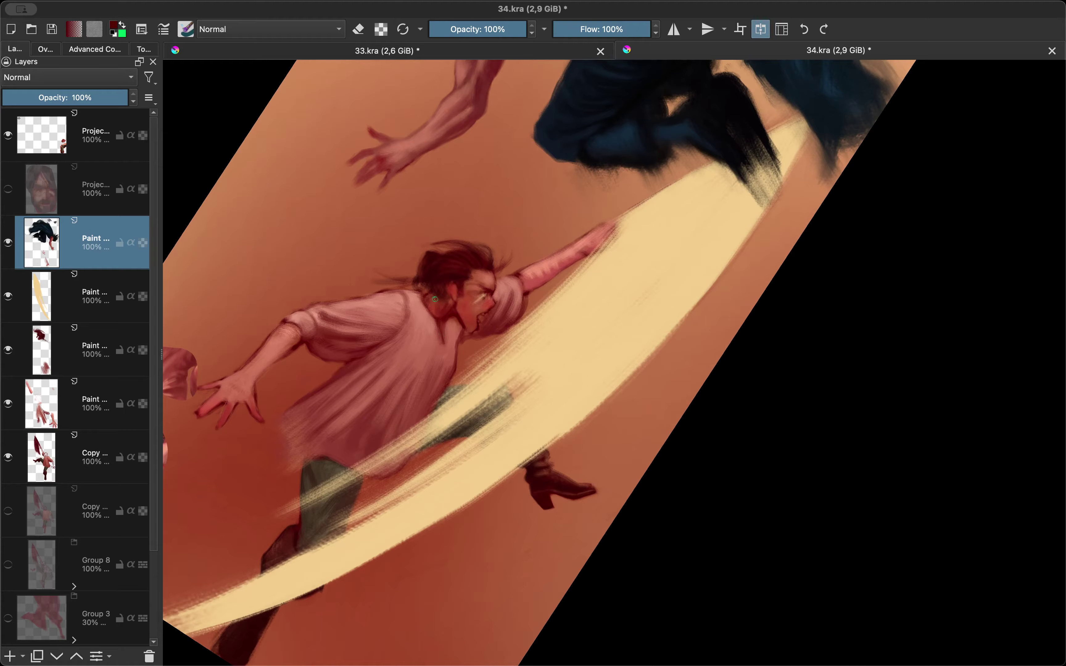
# Paint reddish shading over the swordsman's cheek and ear, then add a new paint layer
pyautogui.press('m')
pyautogui.scroll(3, 509, 310)
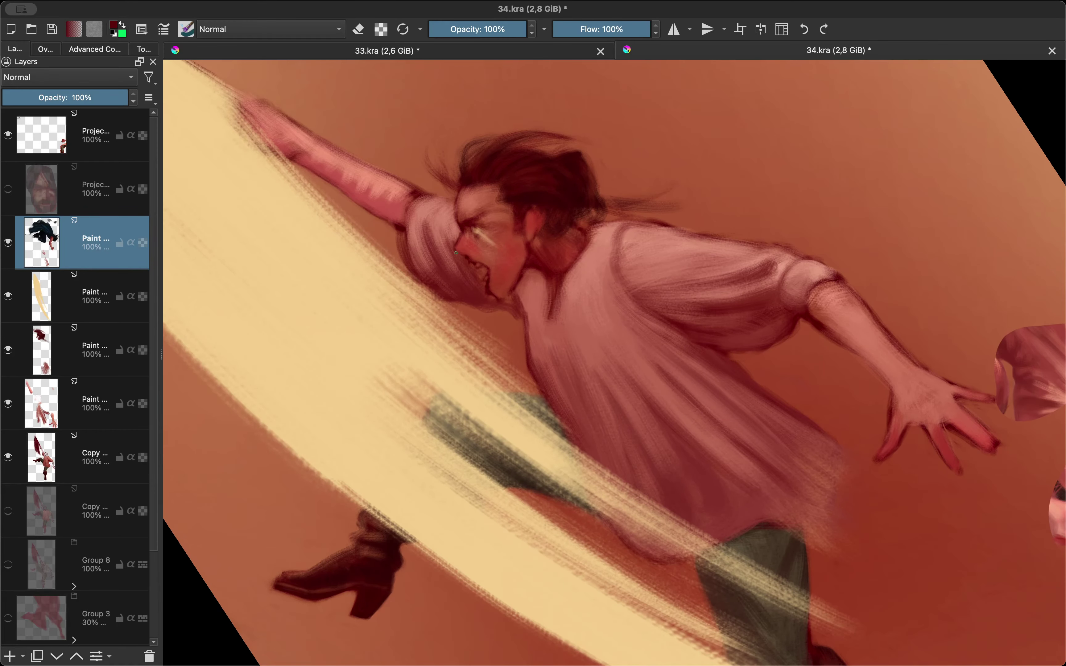
pyautogui.keyDown('ctrl'); pyautogui.click(456, 253); pyautogui.keyUp('ctrl')
pyautogui.moveTo(560, 278); pyautogui.dragTo(505, 247)
pyautogui.keyDown('ctrl'); pyautogui.click(590, 260); pyautogui.keyUp('ctrl')
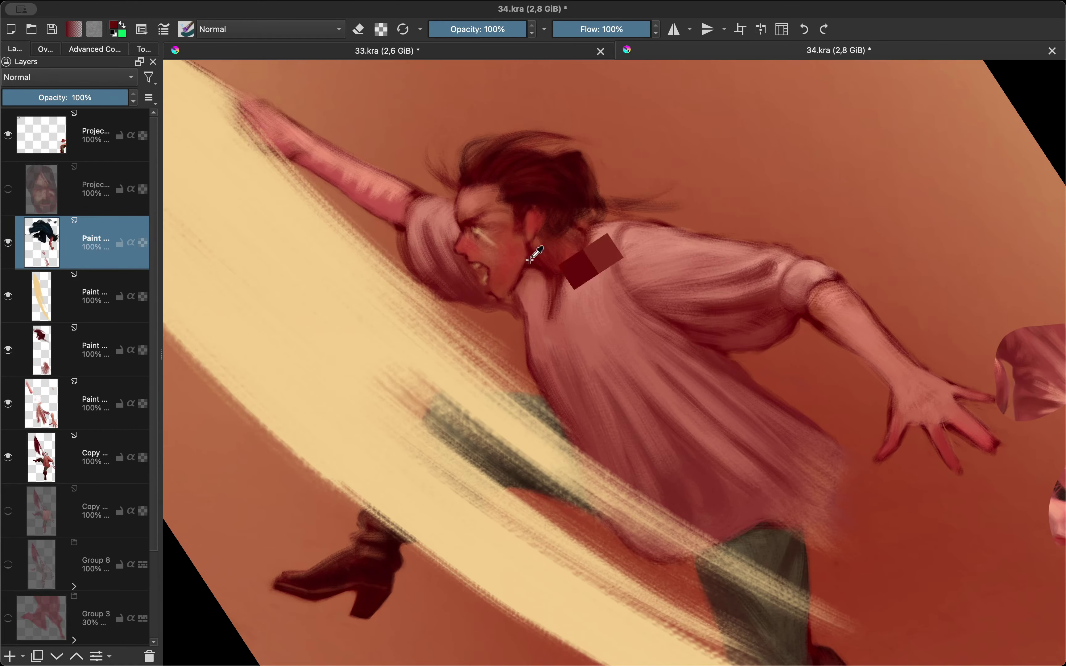
pyautogui.scroll(-3, 534, 369)
pyautogui.press('m')
pyautogui.scroll(3, 534, 369)
pyautogui.scroll(-3, 534, 369)
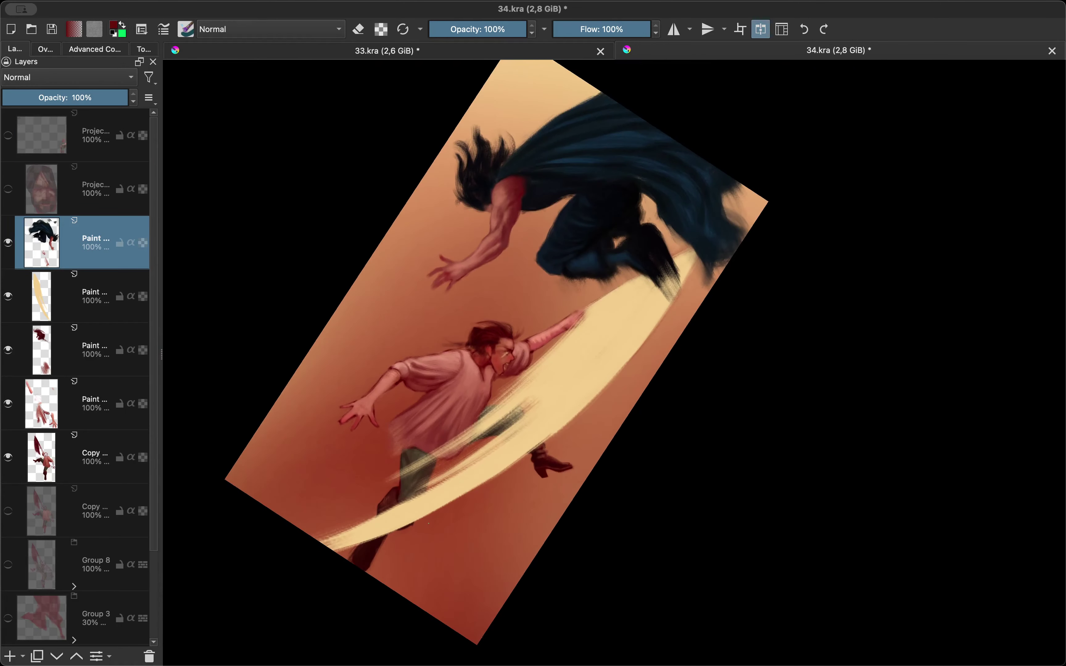
pyautogui.press('Insert')
pyautogui.click(185, 29)
# Switch to a different brush preset and review its Smudge Length and Color Rate settings
pyautogui.click(369, 95)
pyautogui.scroll(-1, 395, 455)
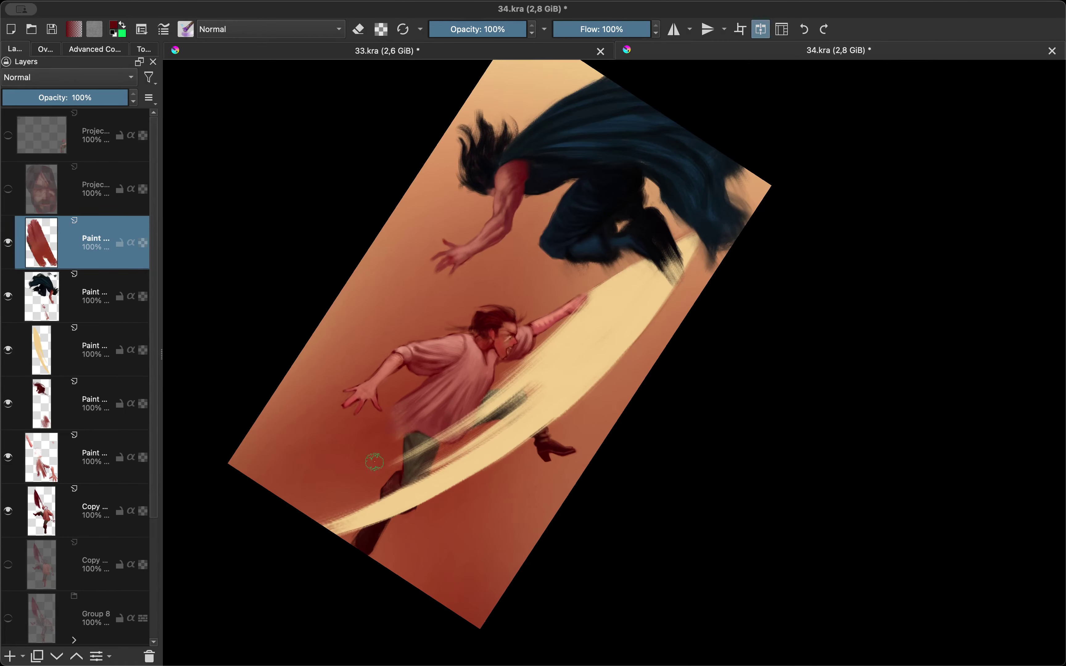
pyautogui.press('F5')
pyautogui.press('F5')
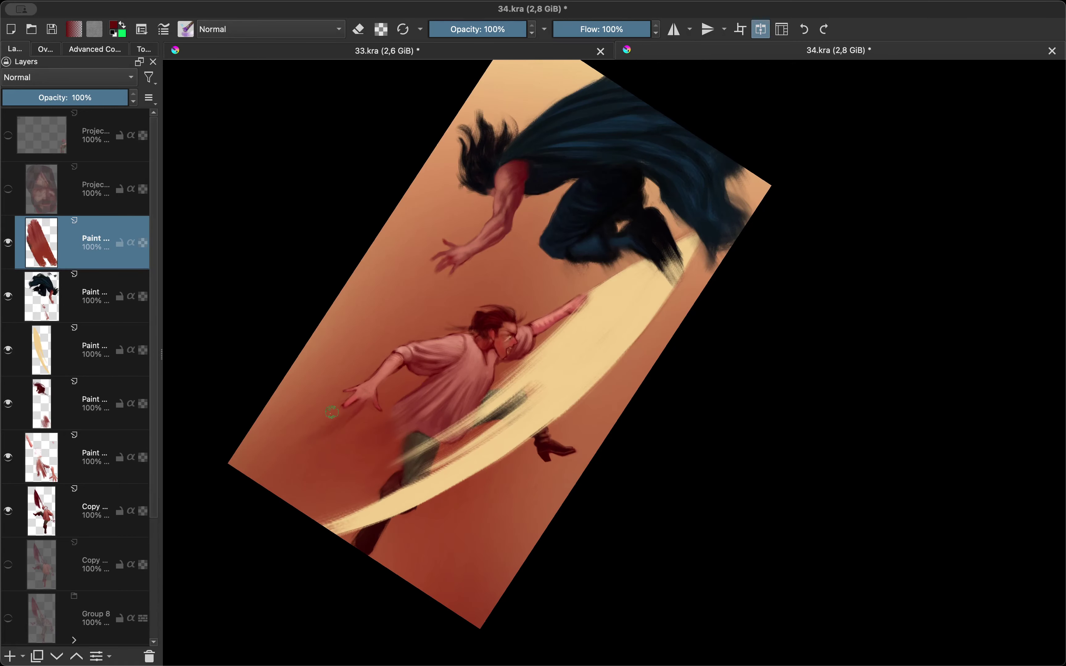
pyautogui.scroll(5, 331, 412)
pyautogui.press('F5')
pyautogui.click(246, 186)
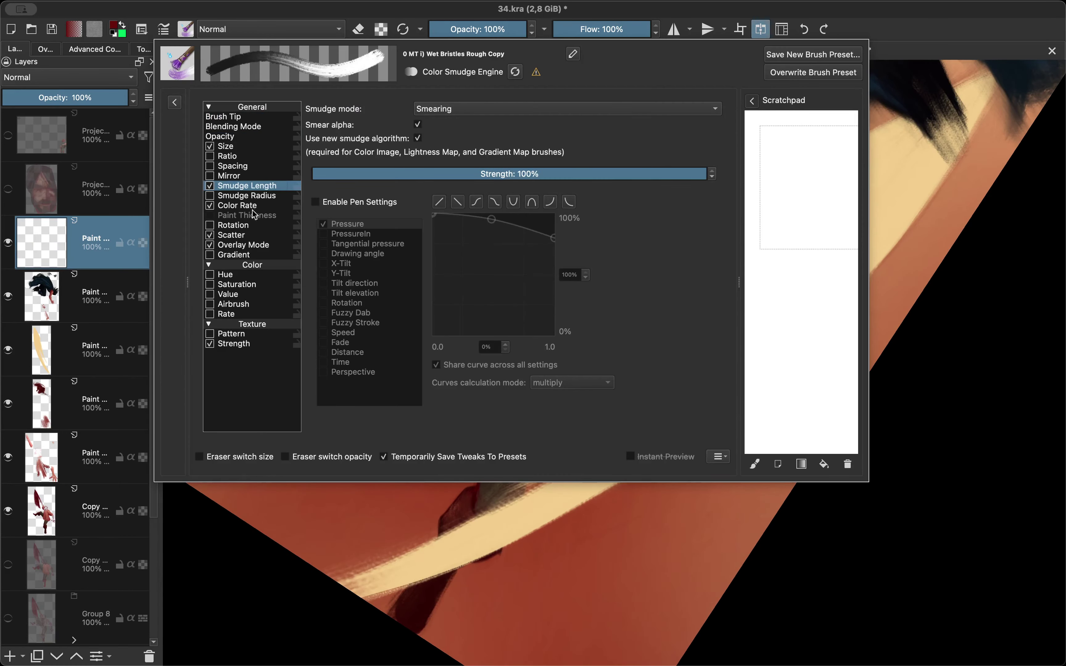
pyautogui.click(237, 205)
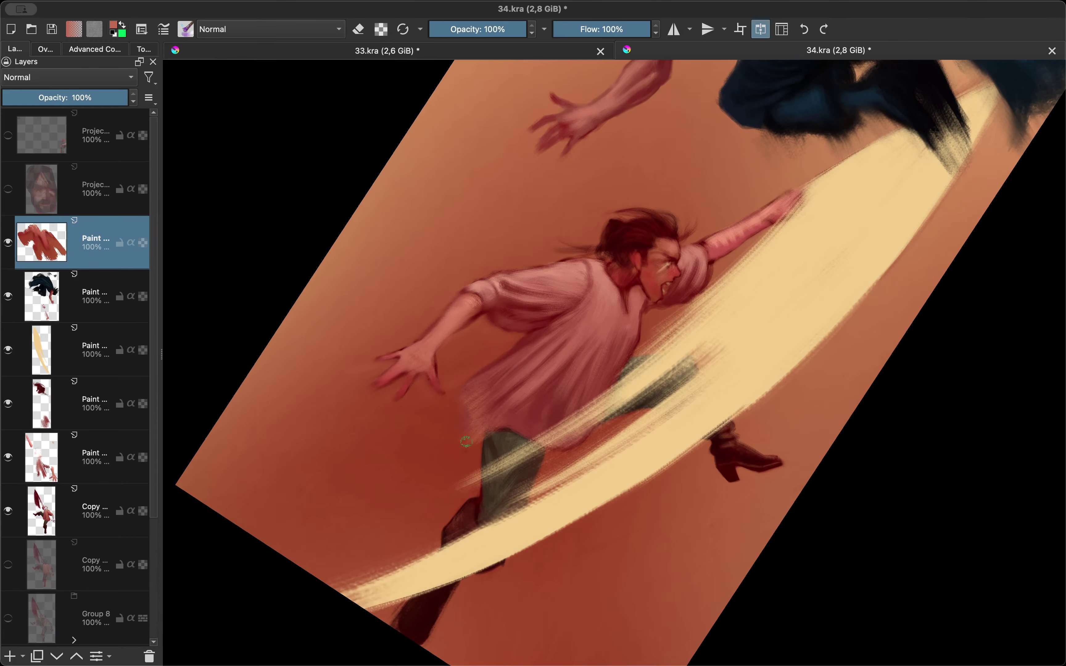
pyautogui.scroll(10, 555, 453)
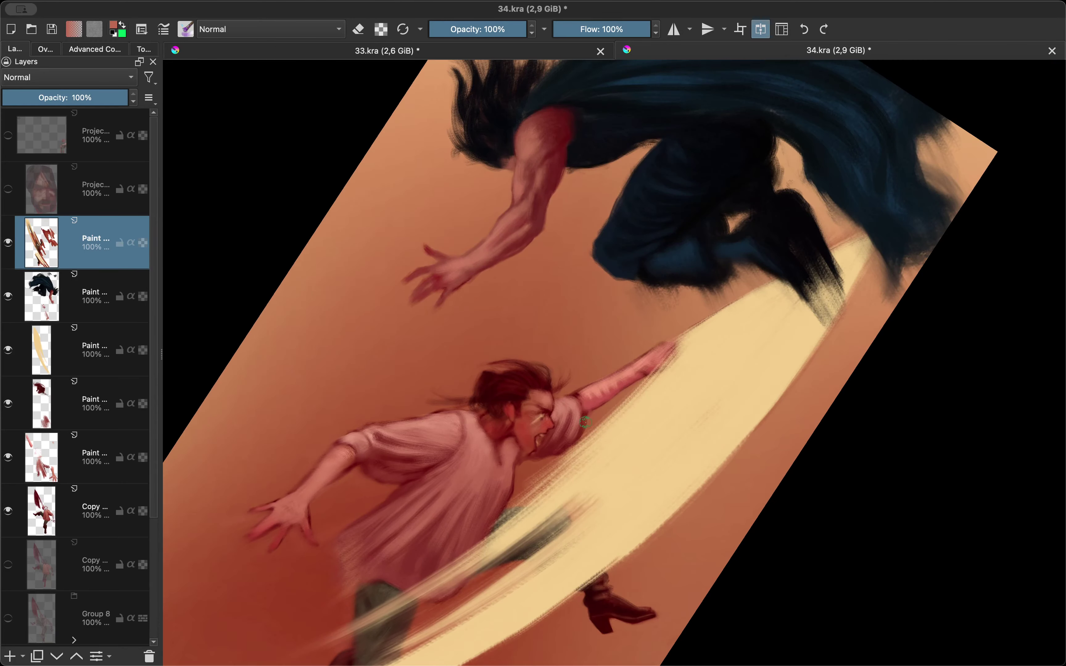
# Bend the brush's opacity curve upward in the brush settings editor
pyautogui.press('m')
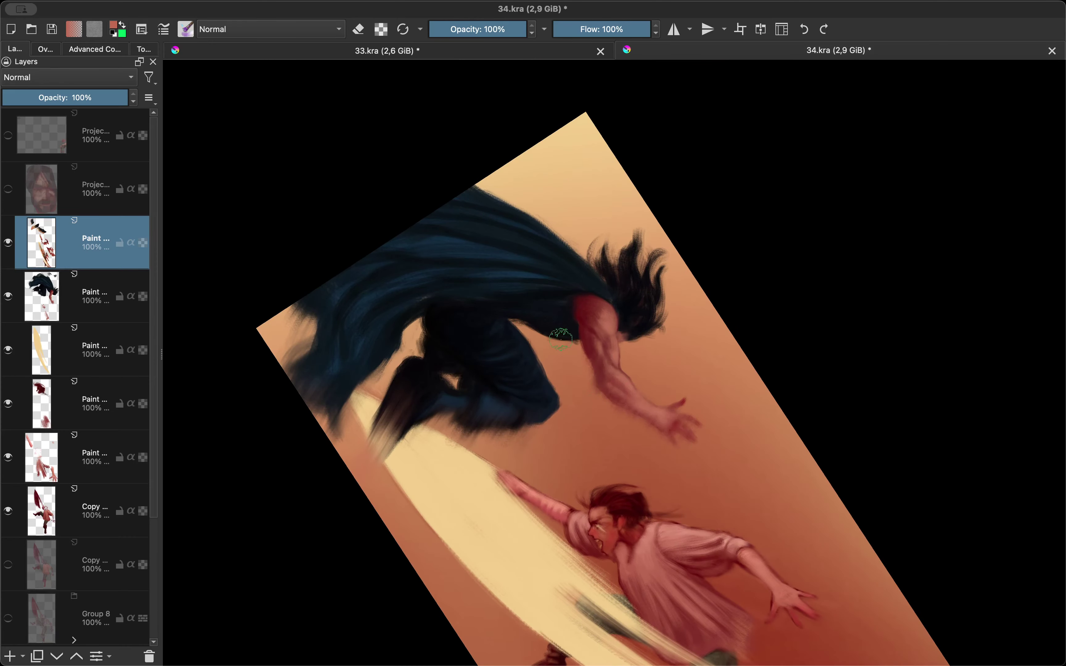
pyautogui.press('F5')
pyautogui.click(220, 136)
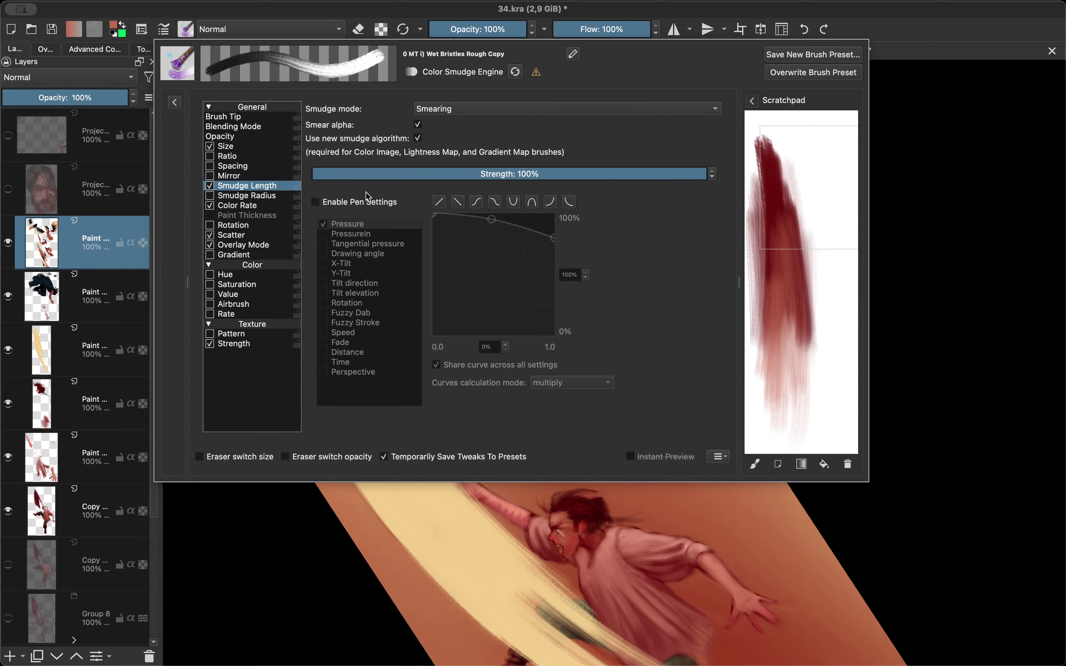
pyautogui.moveTo(437, 227); pyautogui.dragTo(459, 228)
pyautogui.press('F5')
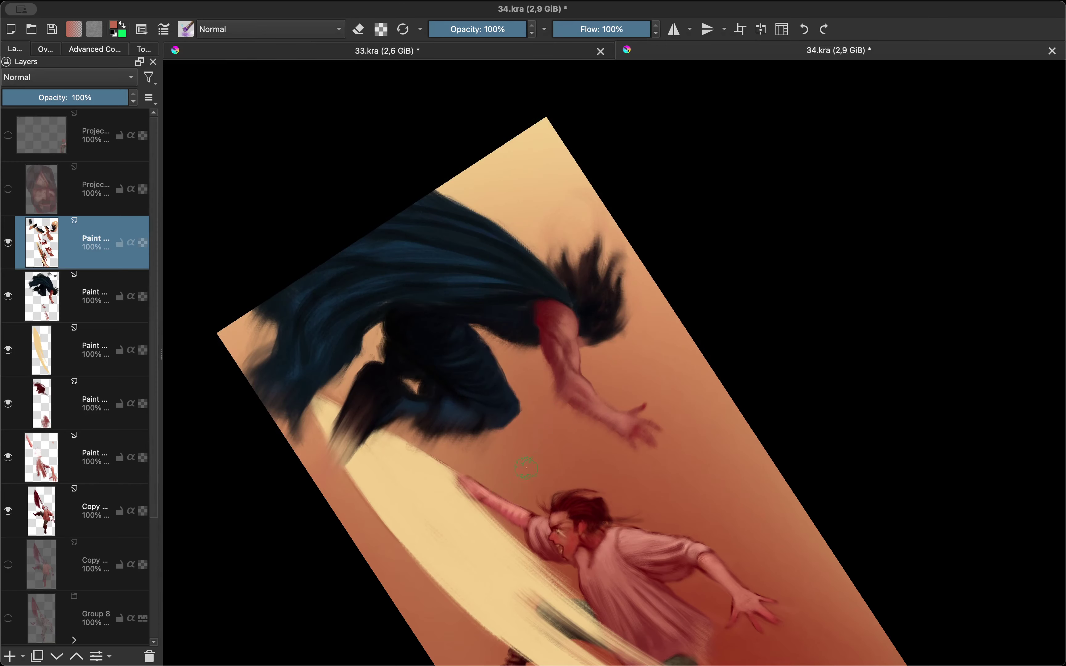
# Toggle the eraser and mirrored view back, and zoom out to the whole fight scene
pyautogui.press('e')
pyautogui.scroll(-5, 408, 247)
pyautogui.press('m')
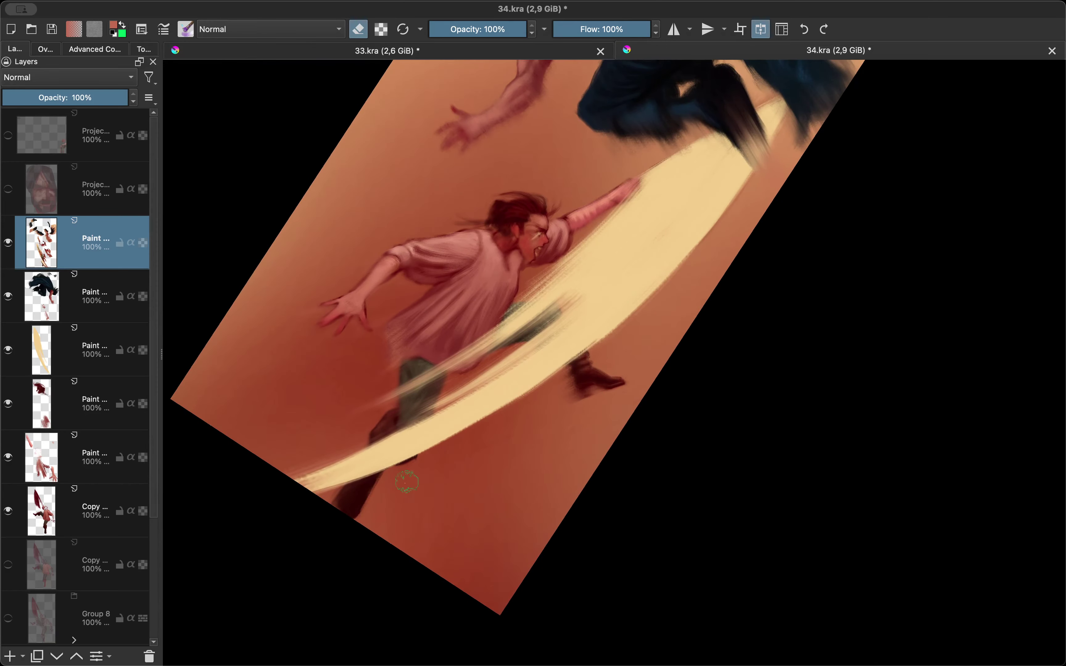
pyautogui.scroll(-2, 505, 487)
pyautogui.press('e')
pyautogui.hotkey('shift', 'i')
# Pick a beige colour and paint a beige stroke along the sword slash on a new layer
pyautogui.click(457, 443)
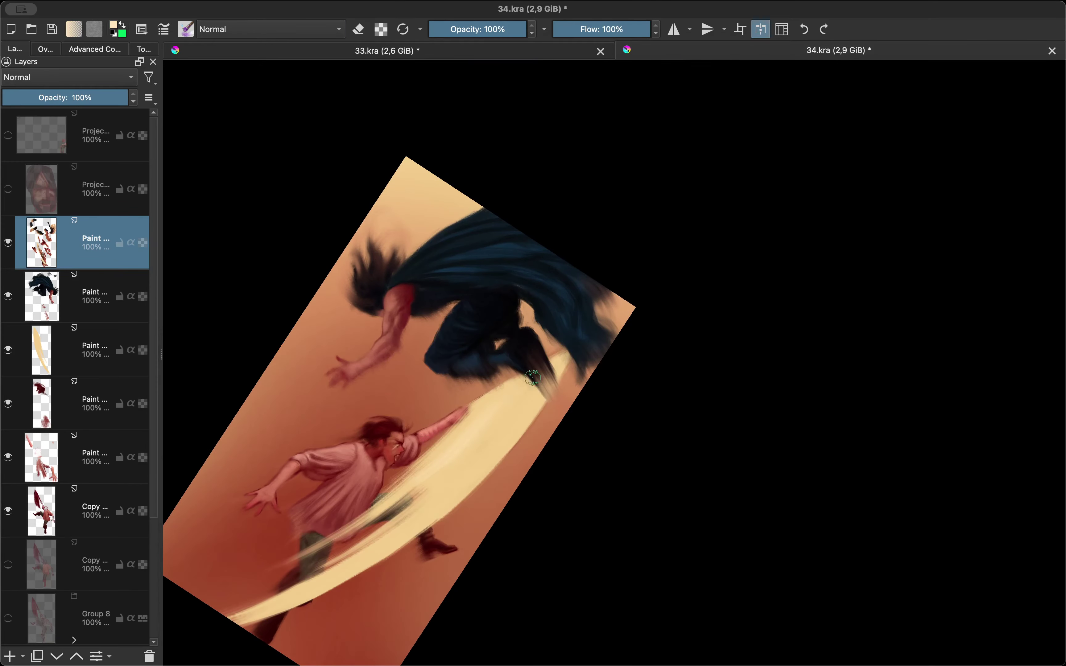
pyautogui.press('pagedown')
pyautogui.press('pagedown')
pyautogui.press('Insert')
pyautogui.moveTo(528, 385); pyautogui.dragTo(440, 502)
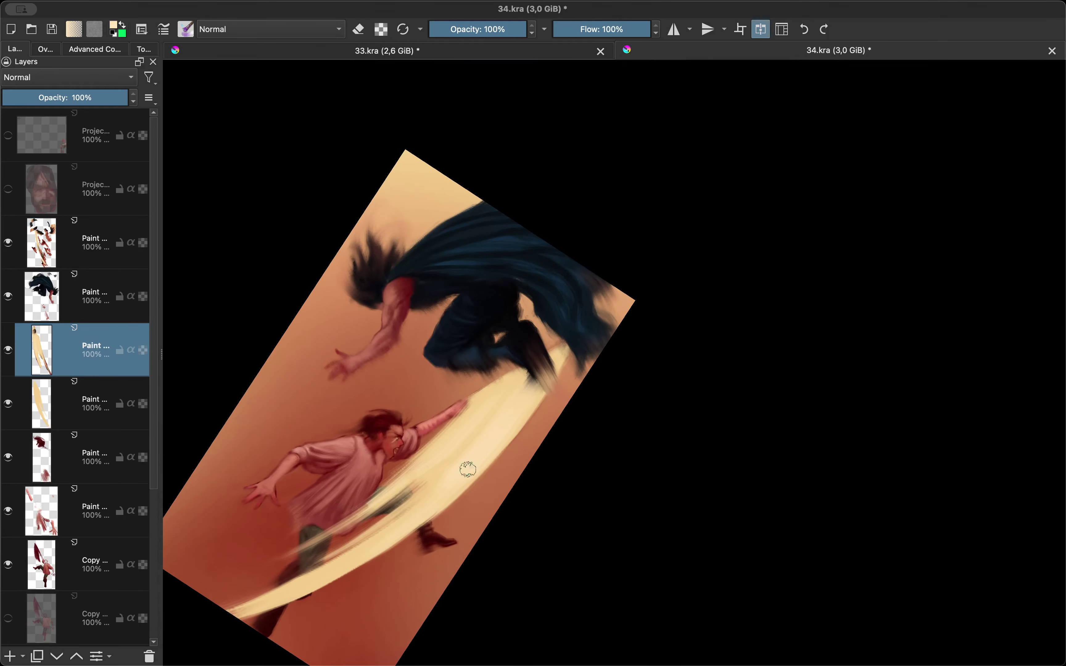
# Reorder the paint layers, keeping the beige stroke layer on top
pyautogui.press('e')
pyautogui.hotkey('ctrl', 'pageup')
pyautogui.hotkey('ctrl', 'pagedown')
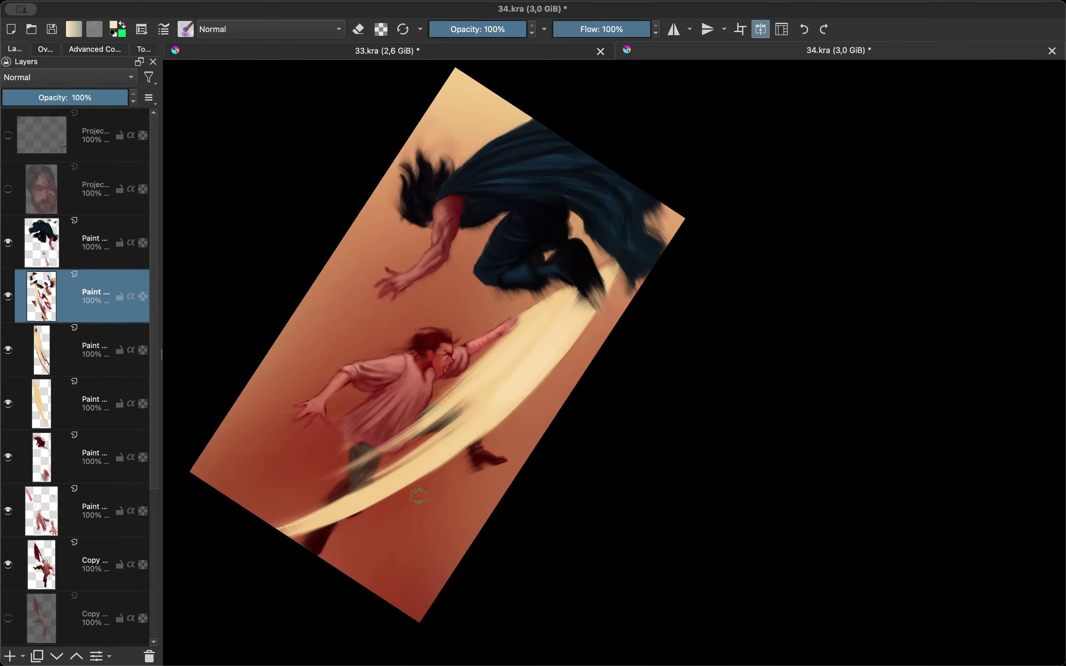
pyautogui.hotkey('ctrl', 'pageup')
pyautogui.hotkey('ctrl', 'z')
pyautogui.press('e')
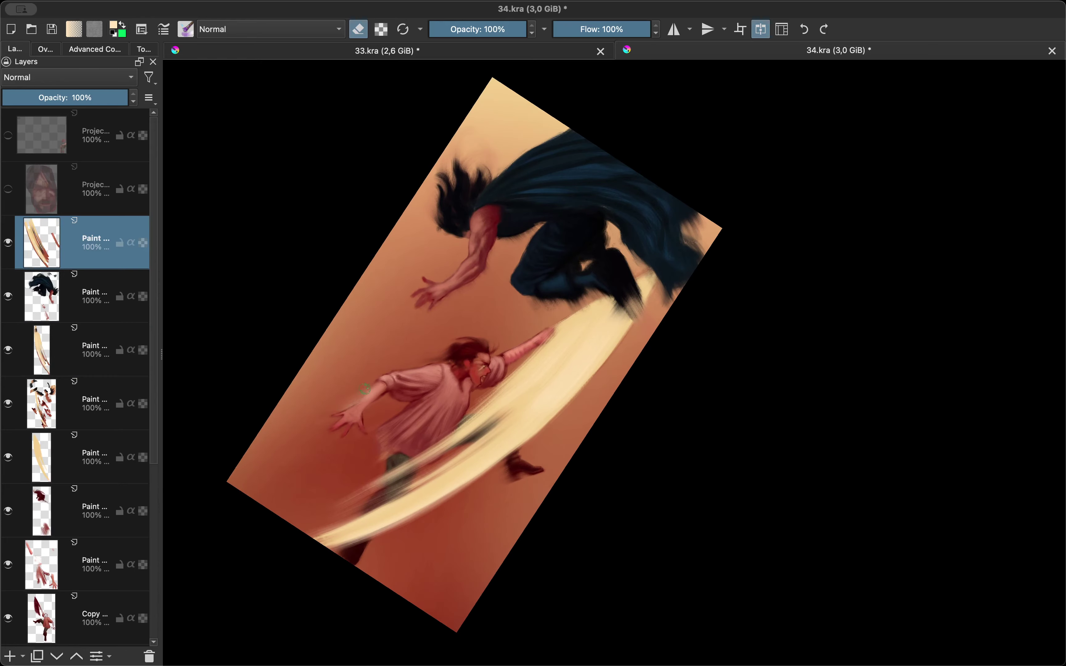
pyautogui.hotkey('ctrl', 'z')
# On a new layer, paint light feathery strokes below the sword slash
pyautogui.press('Insert')
pyautogui.press('e')
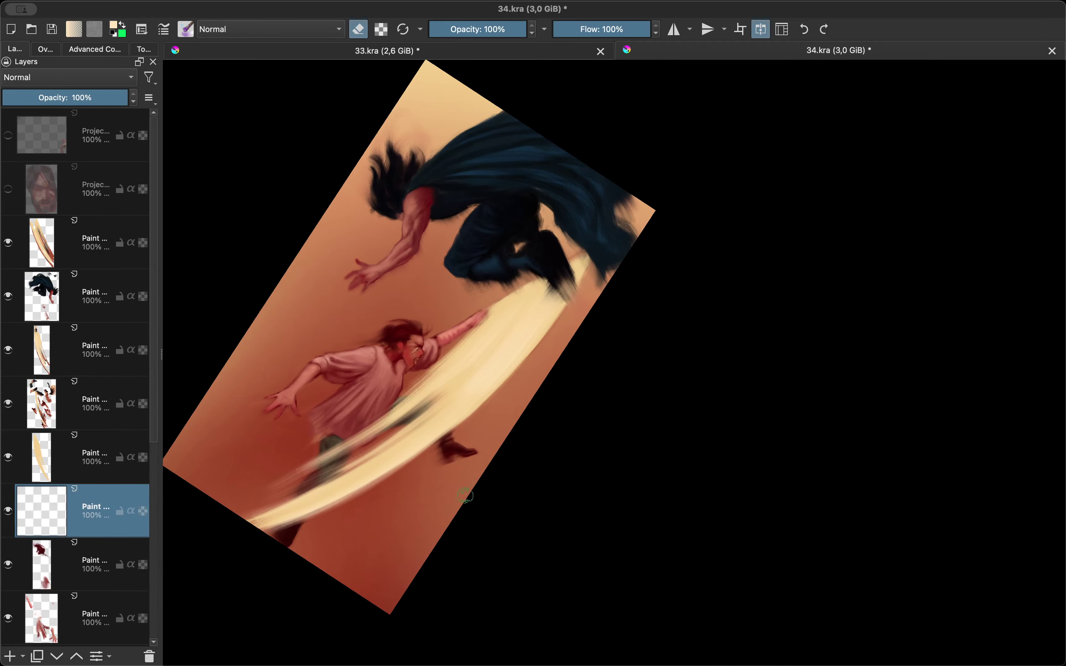
pyautogui.hotkey('shift', 'i')
pyautogui.moveTo(414, 439); pyautogui.dragTo(401, 443)
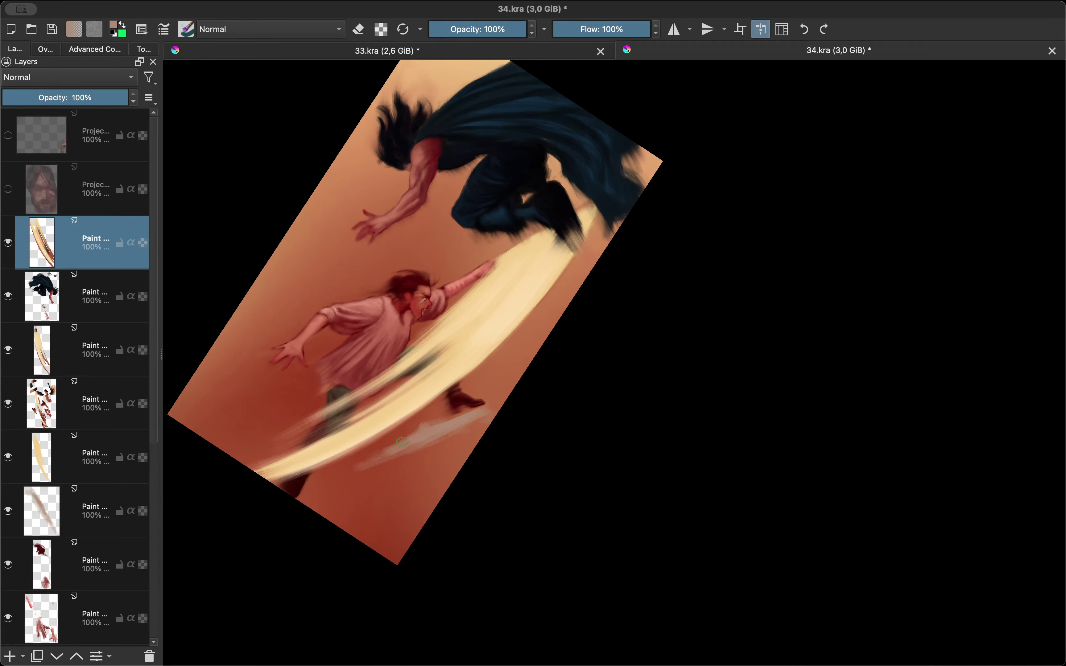
pyautogui.hotkey('ctrl', 'z')
pyautogui.hotkey('ctrl', 'z')
pyautogui.hotkey('ctrl', 'z')
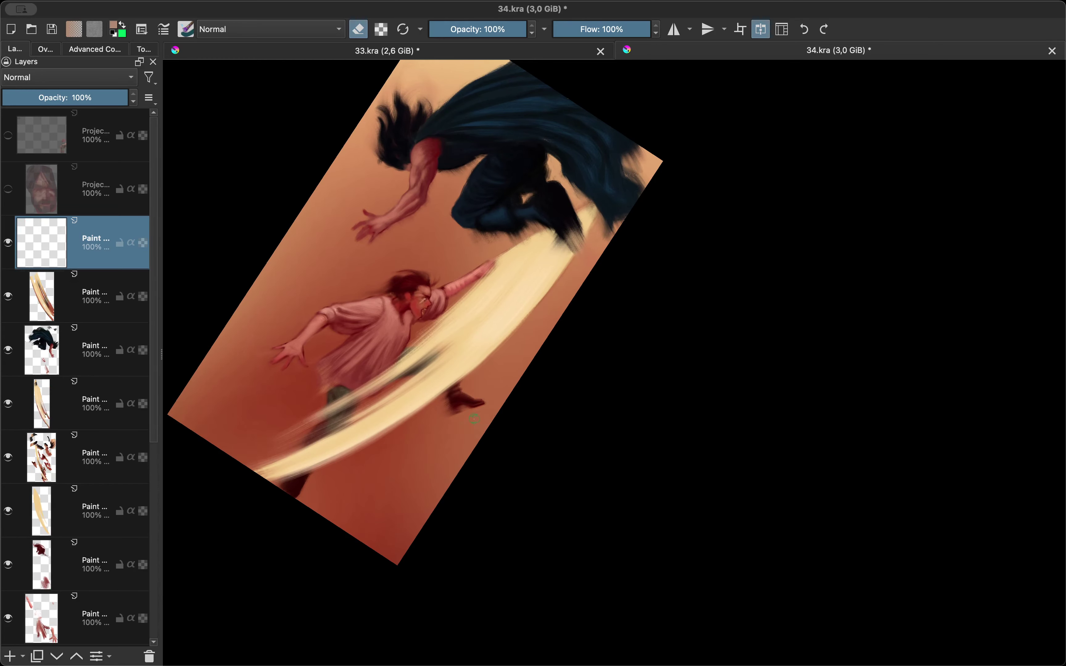
pyautogui.moveTo(485, 403)
pyautogui.mouseDown()
pyautogui.moveTo(328, 507)
pyautogui.moveTo(386, 485)
pyautogui.mouseUp()
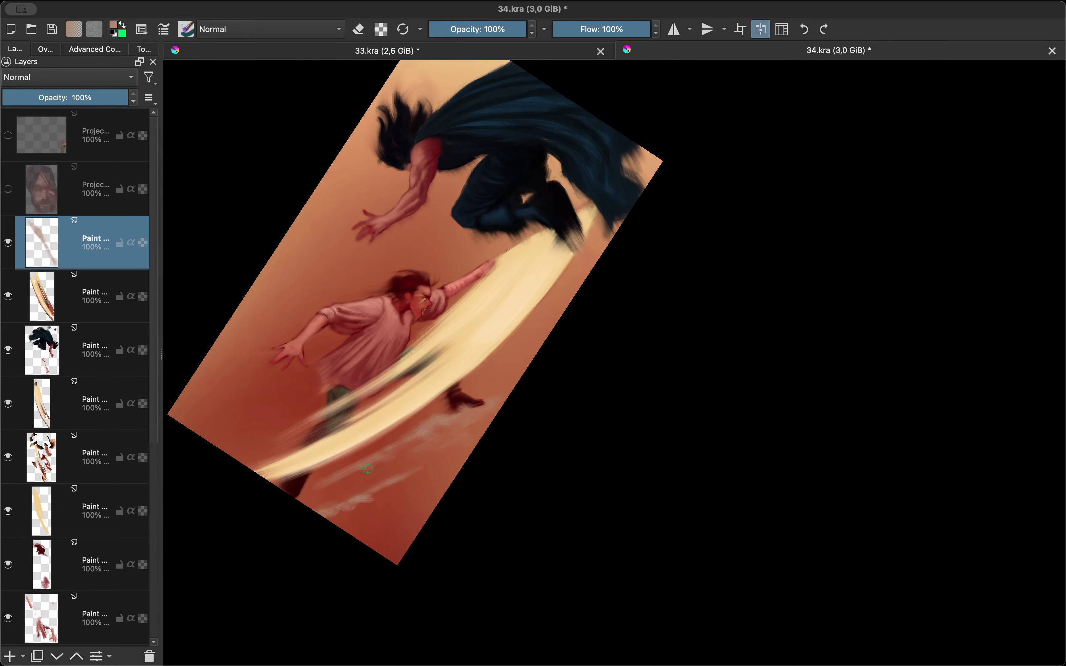
# Paint green ground strokes low in the scene with hazy lighter strokes near the corner
pyautogui.hotkey('shift', 'i')
pyautogui.click(387, 404)
pyautogui.moveTo(441, 459); pyautogui.dragTo(317, 498)
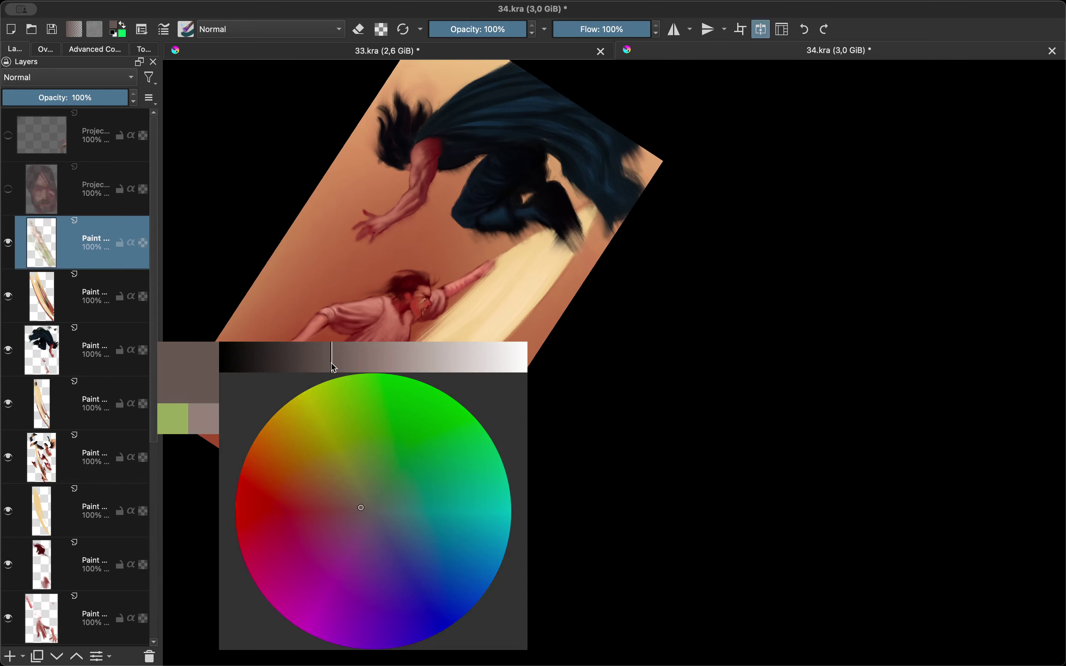
pyautogui.hotkey('shift', 'i')
pyautogui.press('e')
pyautogui.moveTo(404, 474); pyautogui.dragTo(360, 555)
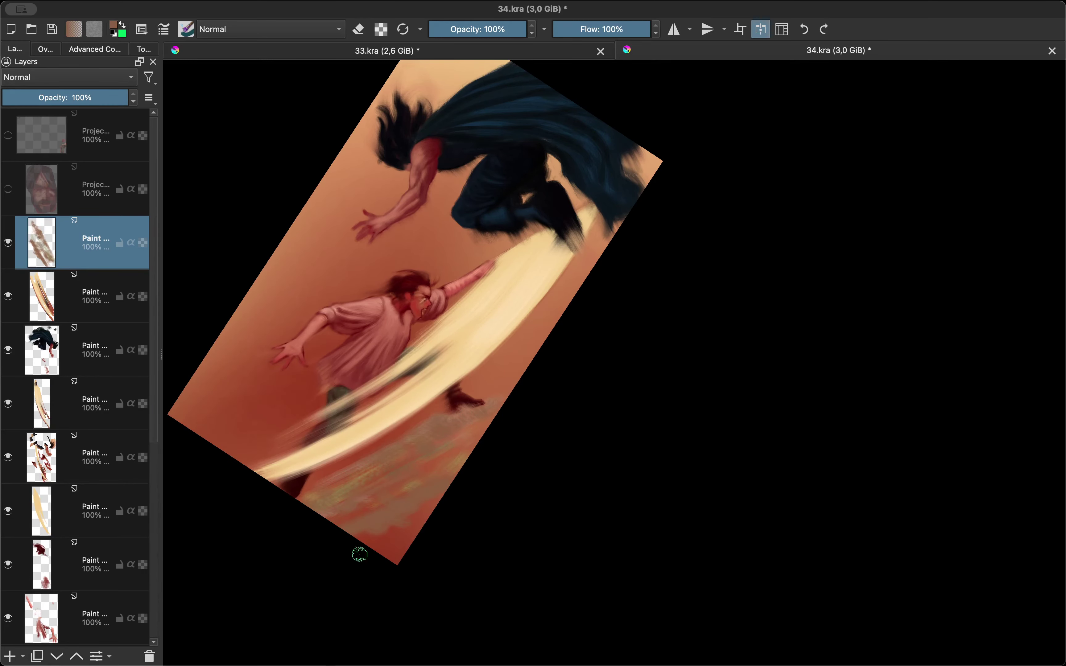
pyautogui.press('e')
pyautogui.moveTo(361, 463); pyautogui.dragTo(324, 502)
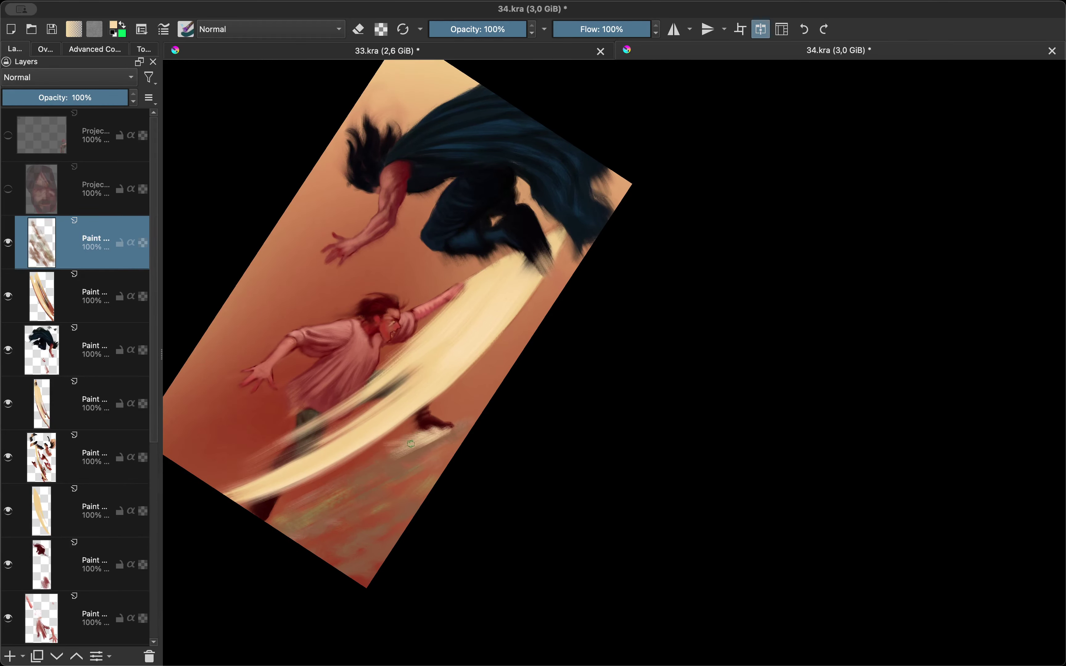
pyautogui.press('e')
pyautogui.moveTo(384, 465); pyautogui.dragTo(418, 426)
# Choose brown then tan painting colours and add a new layer for dust flecks
pyautogui.keyDown('ctrl'); pyautogui.click(418, 423); pyautogui.keyUp('ctrl')
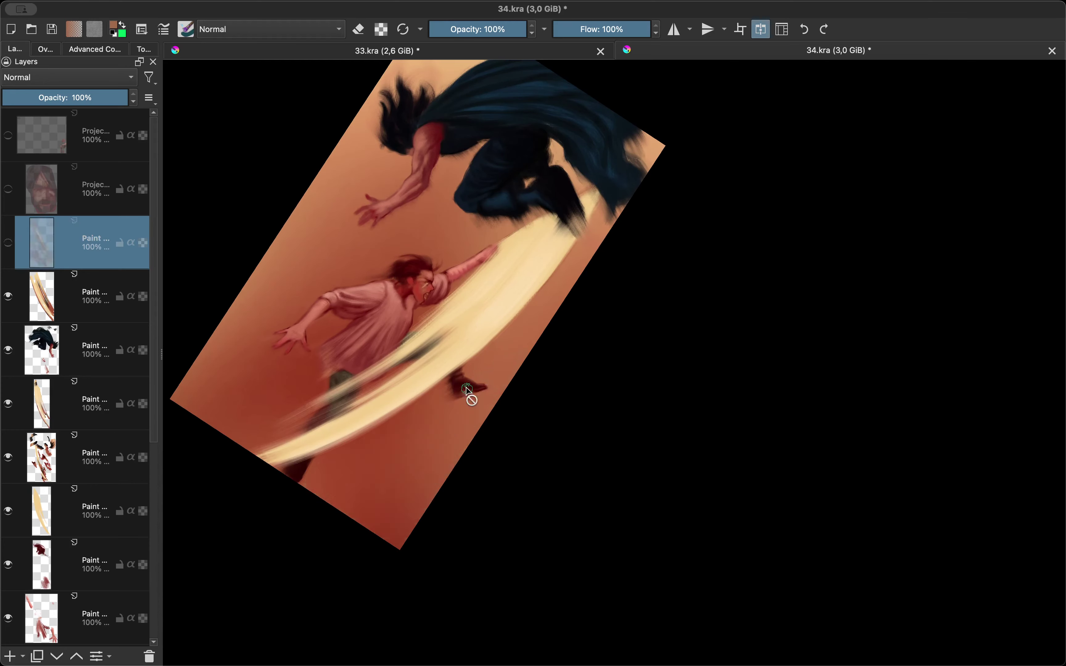
pyautogui.hotkey('shift', 'i')
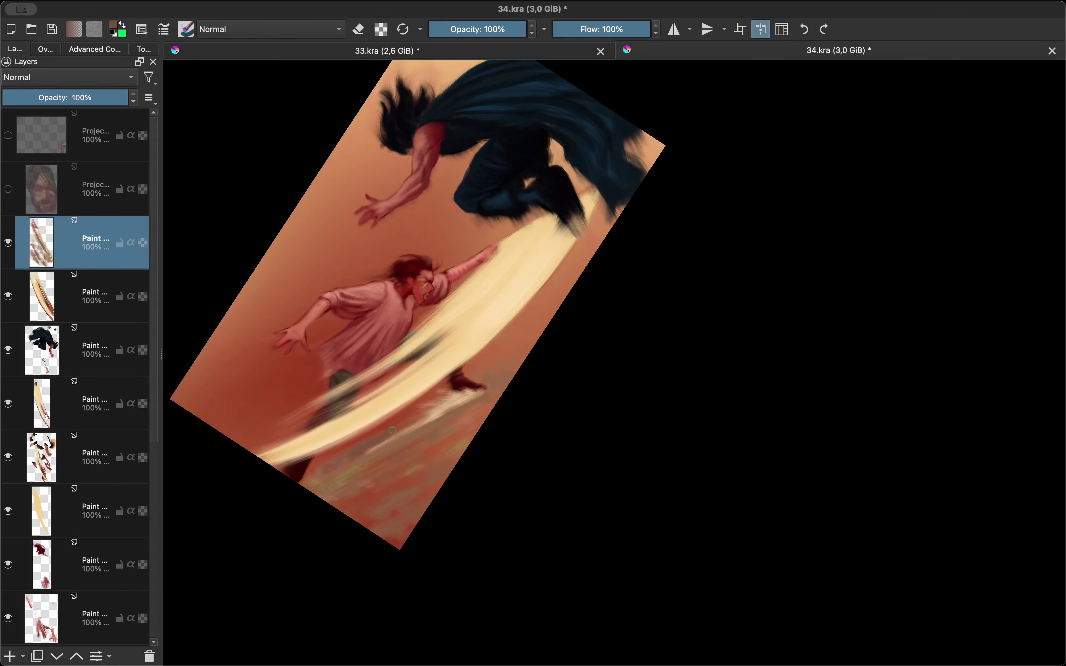
pyautogui.moveTo(345, 521); pyautogui.dragTo(402, 497)
pyautogui.hotkey('shift', 'i')
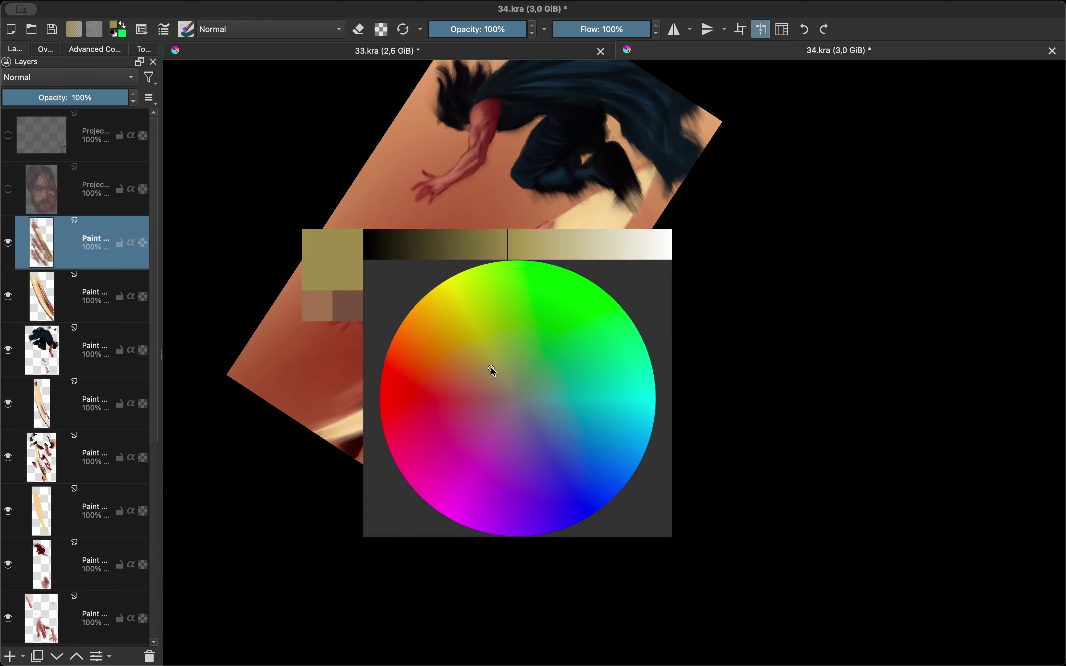
pyautogui.click(490, 371)
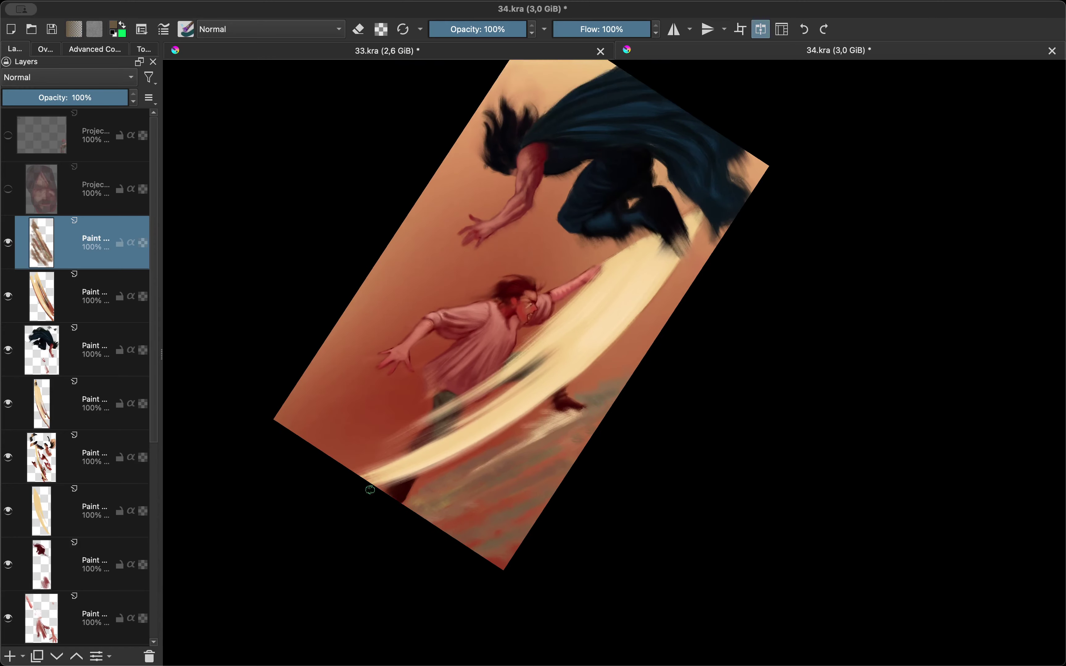
pyautogui.press('Insert')
# Dab pale tan dust flecks across and around both fighters
pyautogui.click(496, 327)
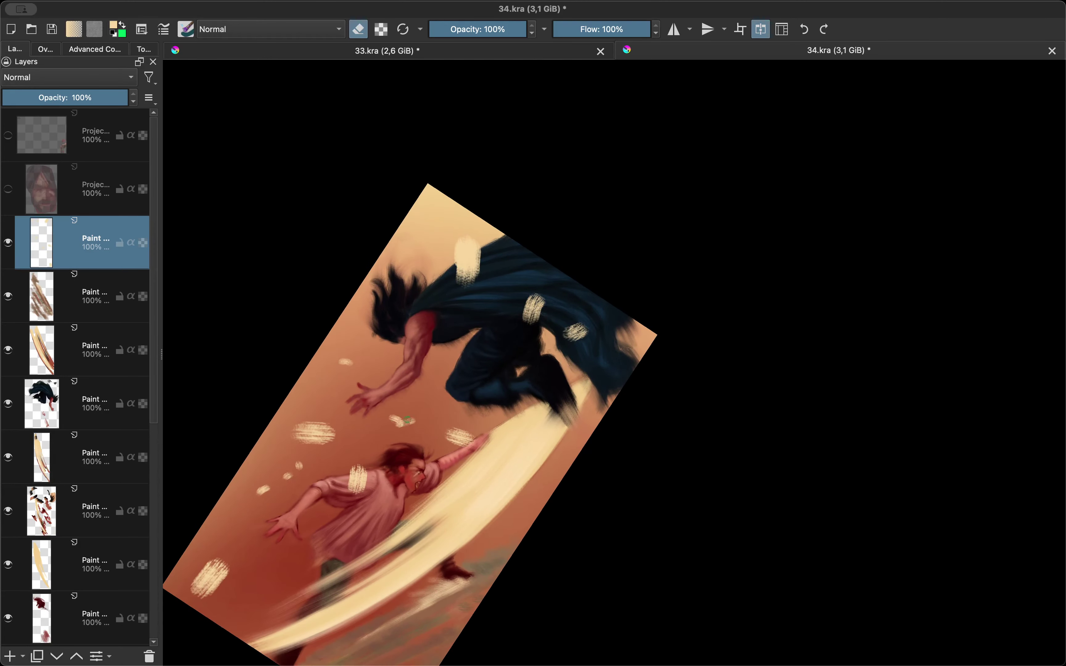
pyautogui.click(286, 390)
pyautogui.press('e')
pyautogui.press('e')
pyautogui.moveTo(189, 478); pyautogui.dragTo(308, 427)
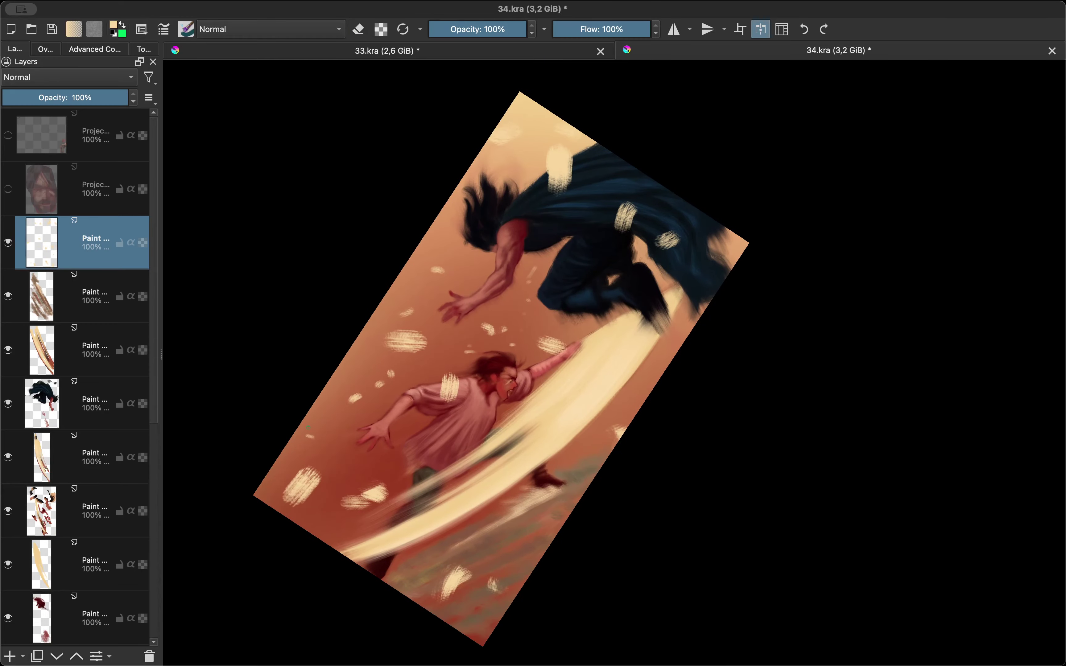
pyautogui.press('e')
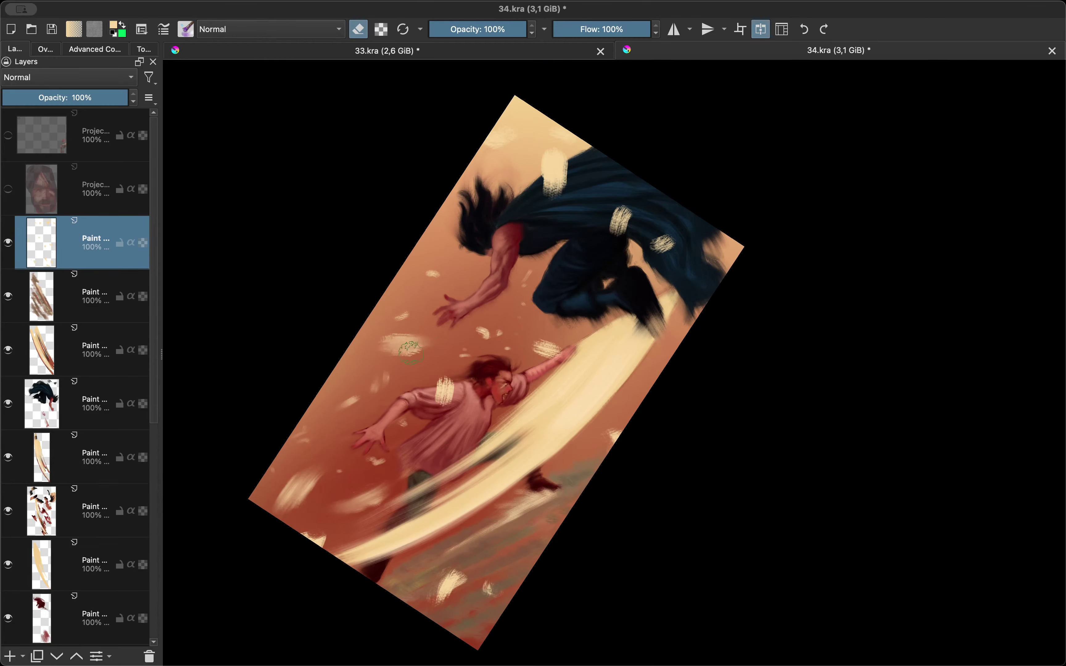
pyautogui.hscroll(3, 482, 358)
pyautogui.hscroll(3, 569, 383)
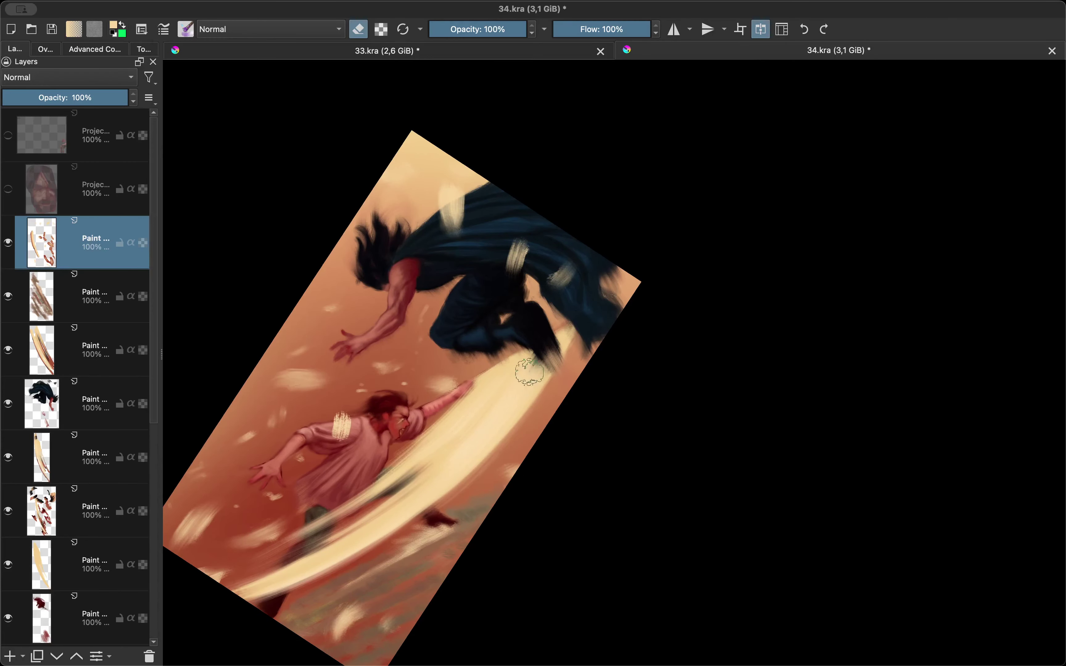
# Rotate the view counterclockwise and add a new empty layer for the motion streaks
pyautogui.press('4')
pyautogui.press('Insert')
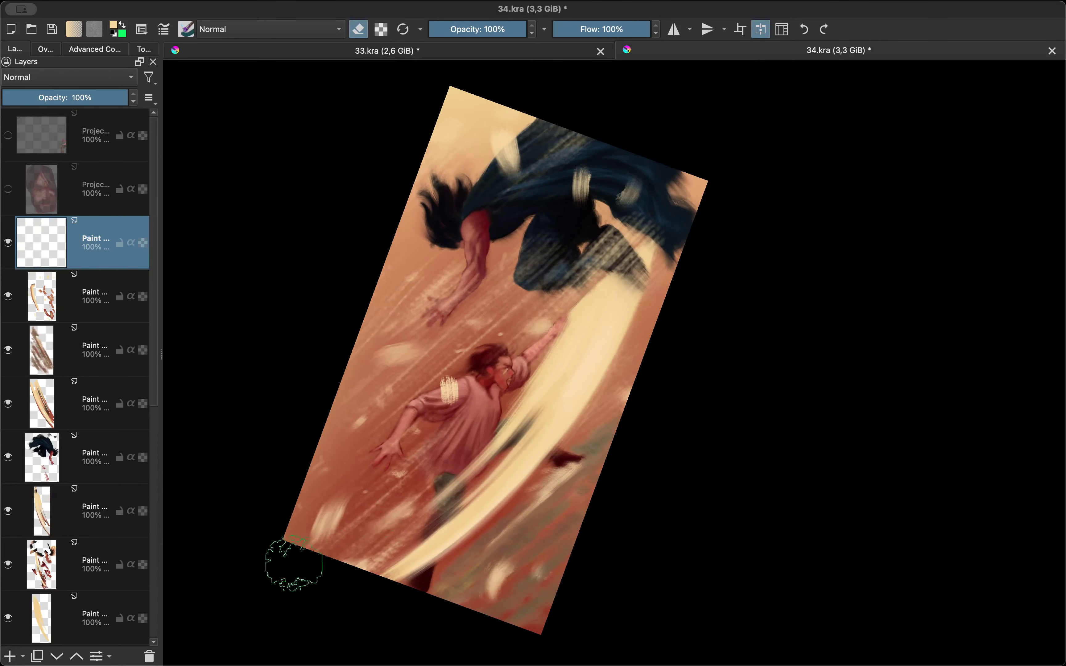
pyautogui.press('e')
pyautogui.press('F5')
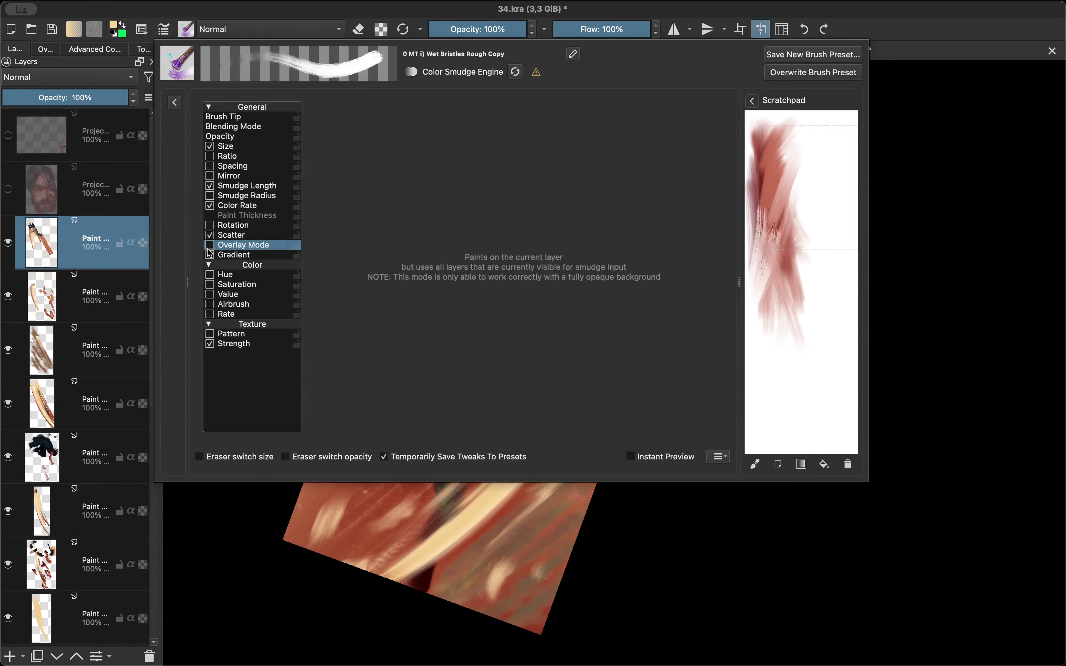
pyautogui.press('F5')
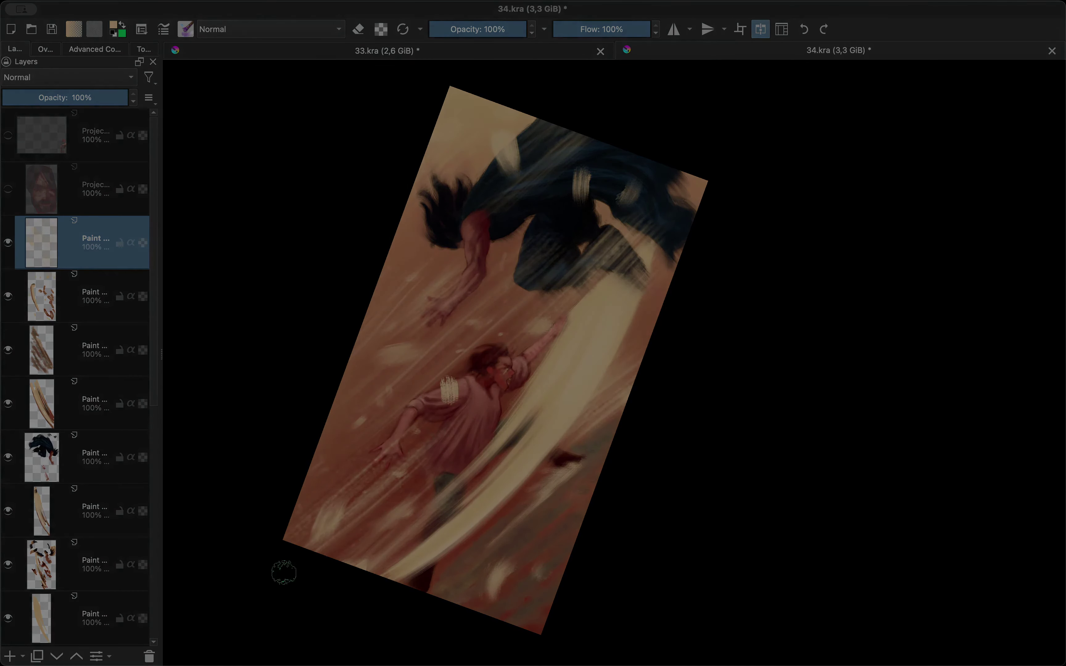